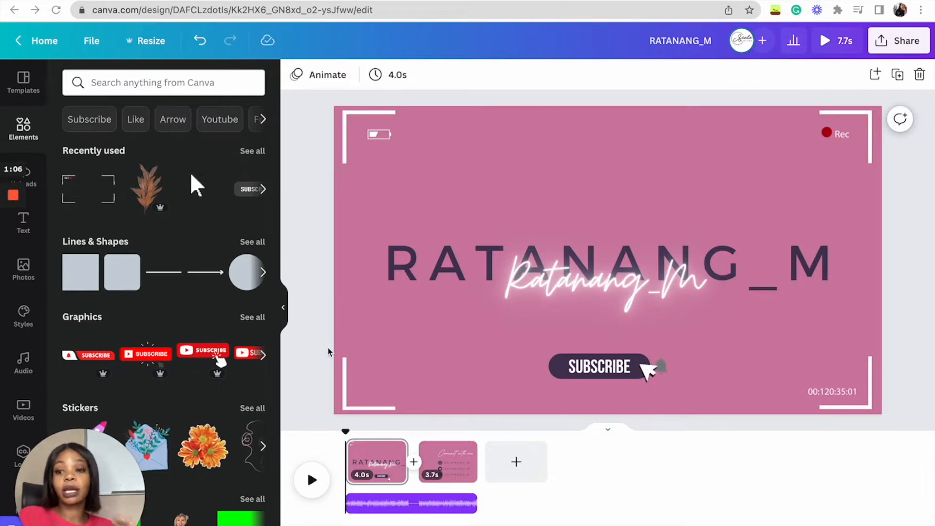
- Open canva.com in a new browser tab
left_click(190, 172)
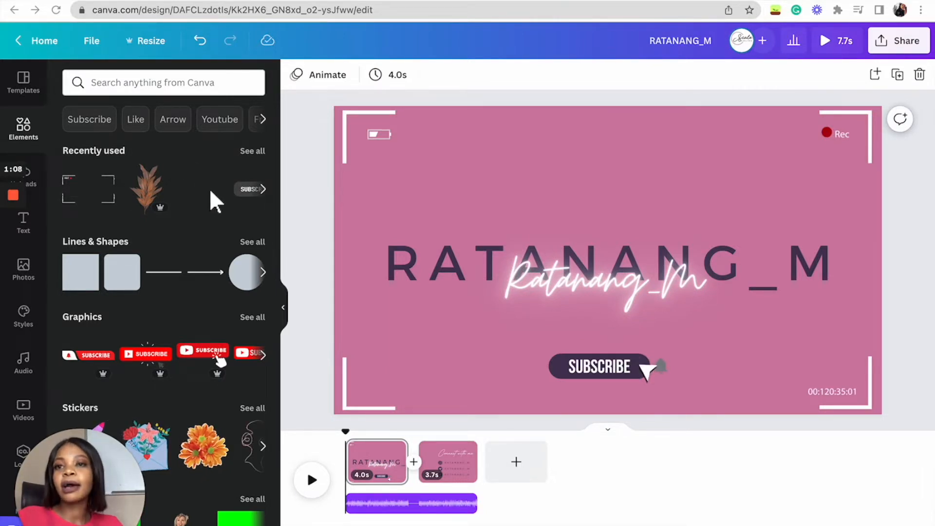
key("super+t")
type("canva.com")
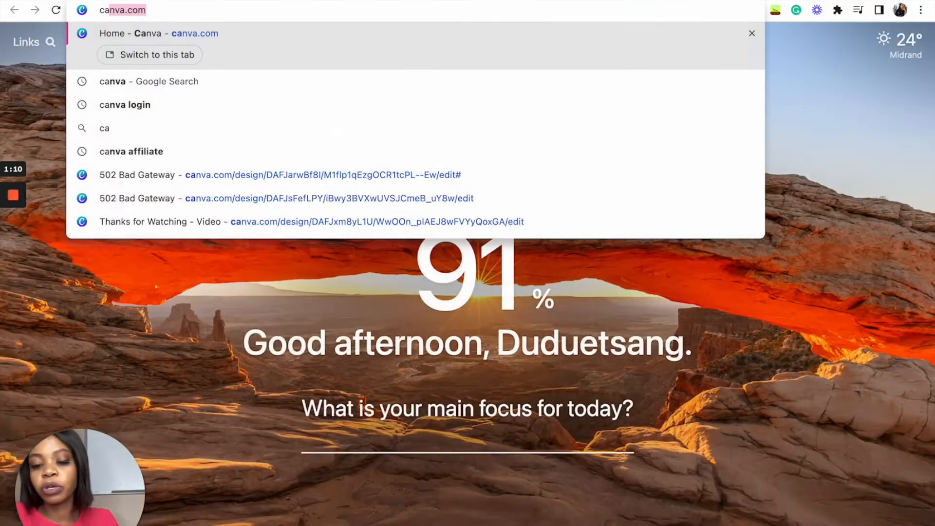
key("Return")
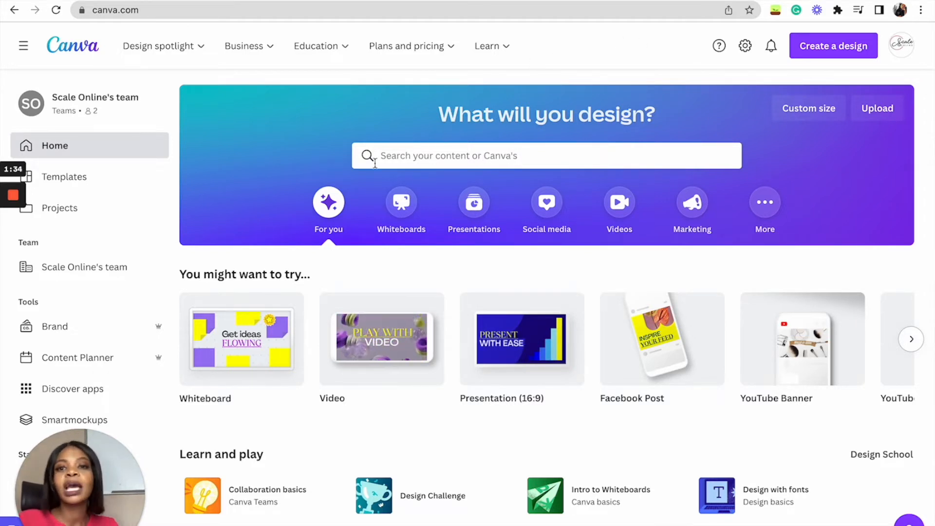
- Search the Canva templates for "youtube intro"
left_click(410, 157)
type("yout")
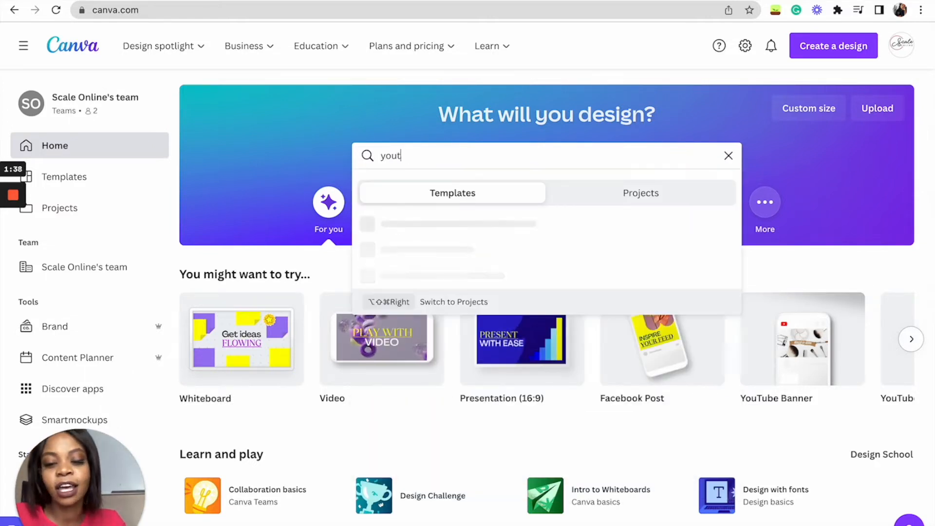
type("ube intro")
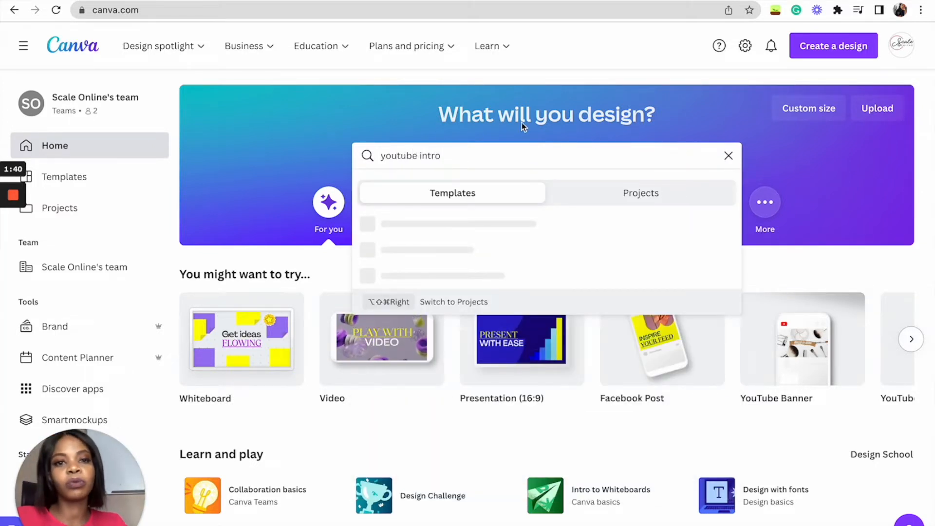
key("Return")
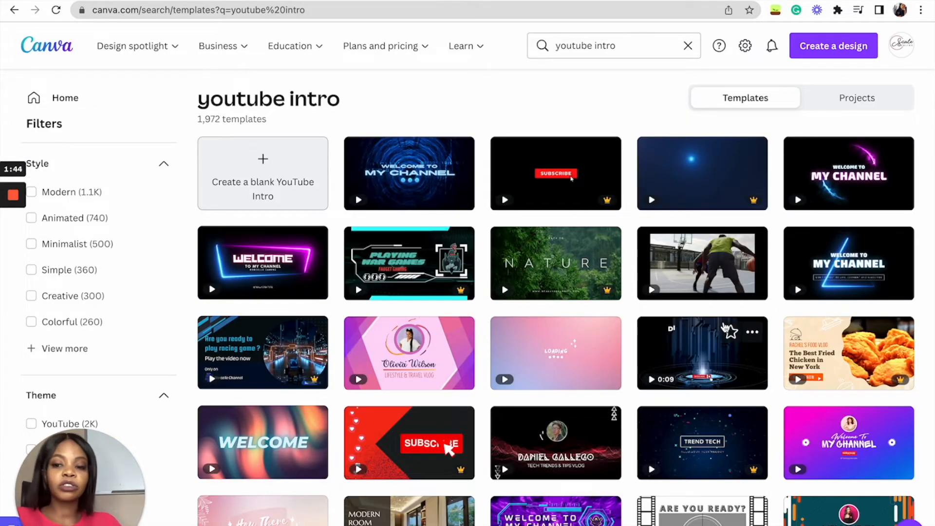
- Look through the YouTube intro templates and create a blank YouTube Intro design
scroll(724, 327, "down", 8)
scroll(724, 327, "down", 6)
scroll(724, 327, "up", 15)
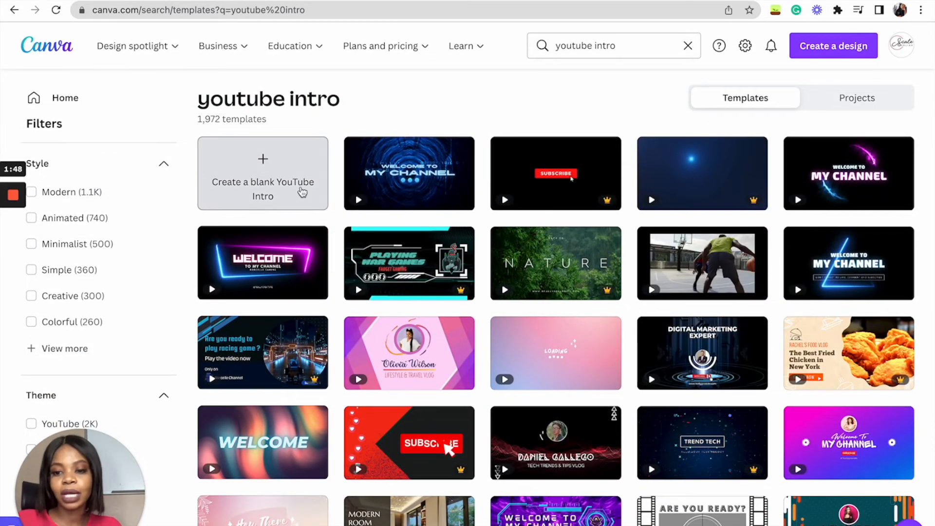
left_click(269, 173)
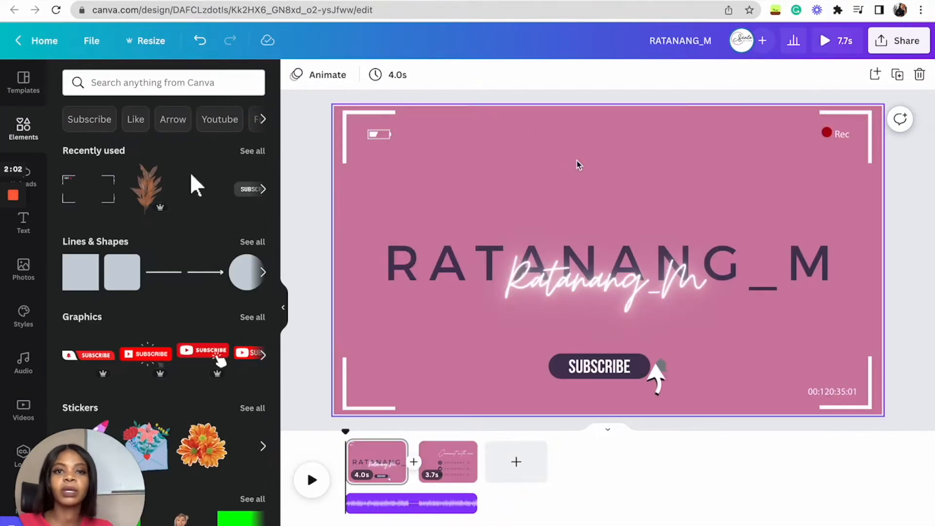
- Copy the pink background's colour code #CE7DA5 from the finished sample intro design
left_click(616, 165)
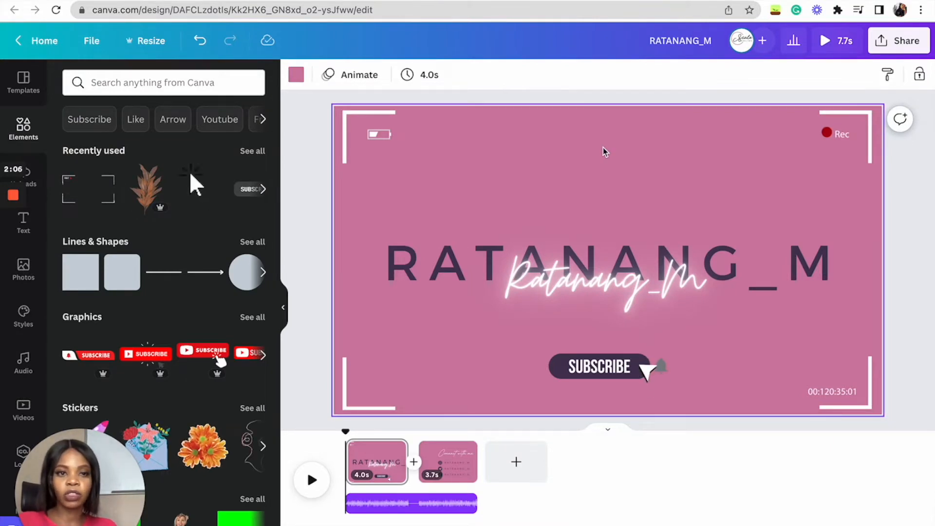
left_click(297, 76)
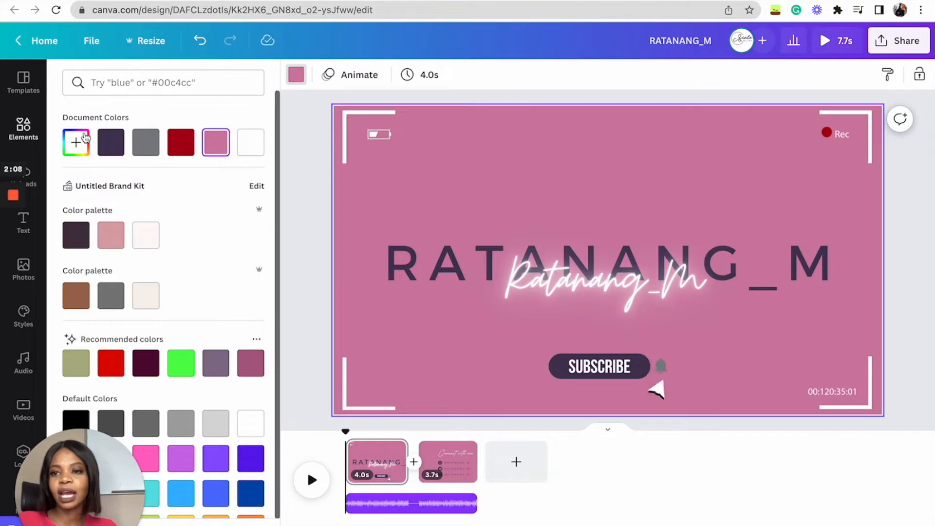
left_click(82, 146)
key("super+c")
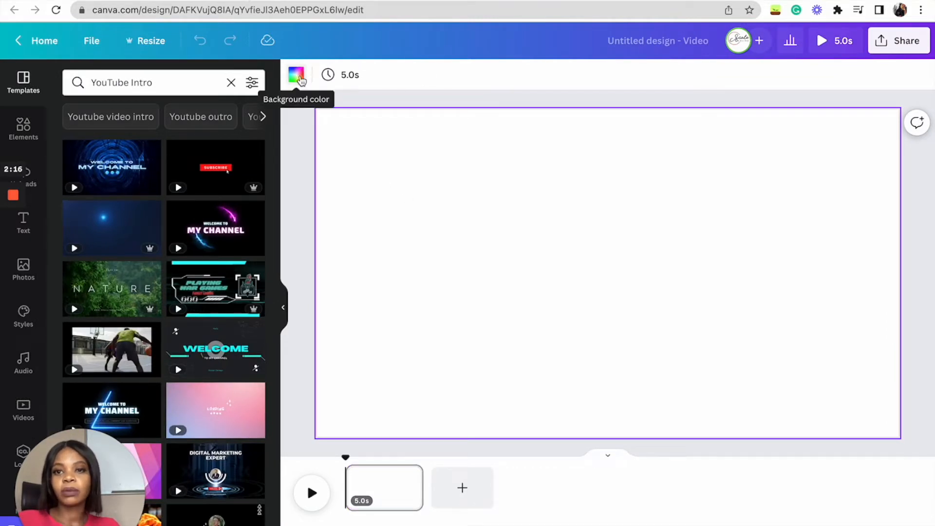
- Mix a custom muted red, #B26161, as the background colour of the blank intro page
left_click(301, 79)
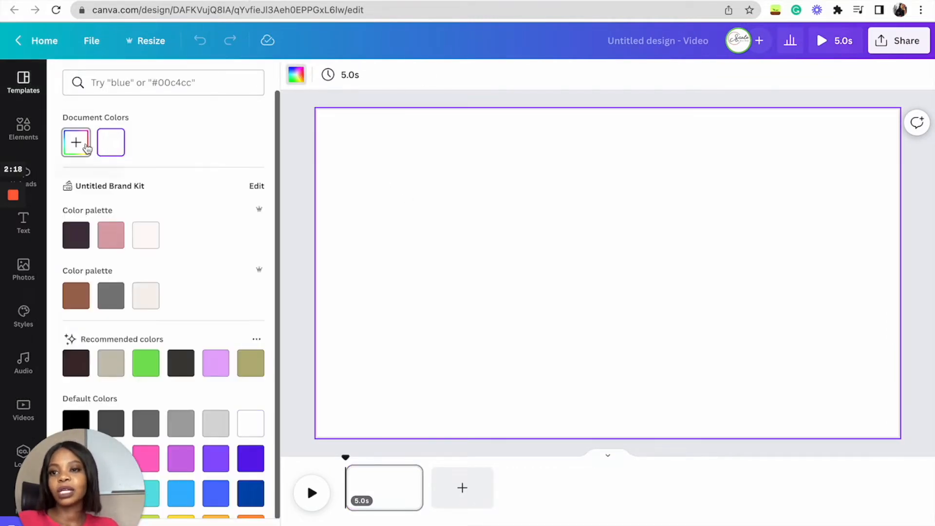
left_click(86, 148)
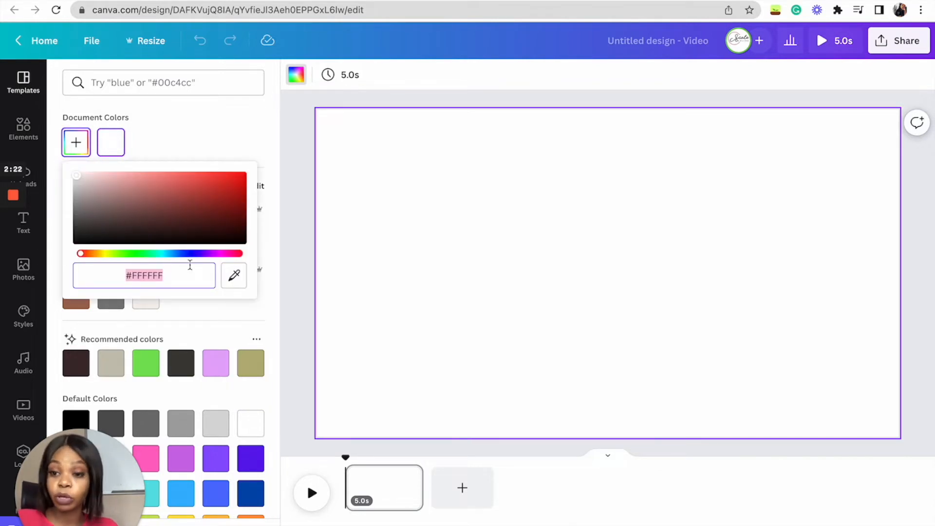
left_click(189, 141)
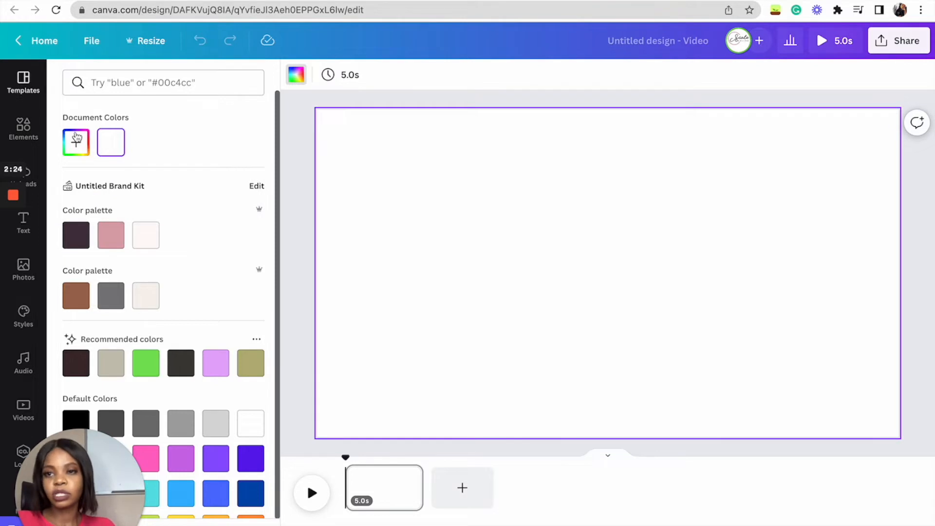
left_click(76, 139)
left_click_drag(86, 255, 207, 250)
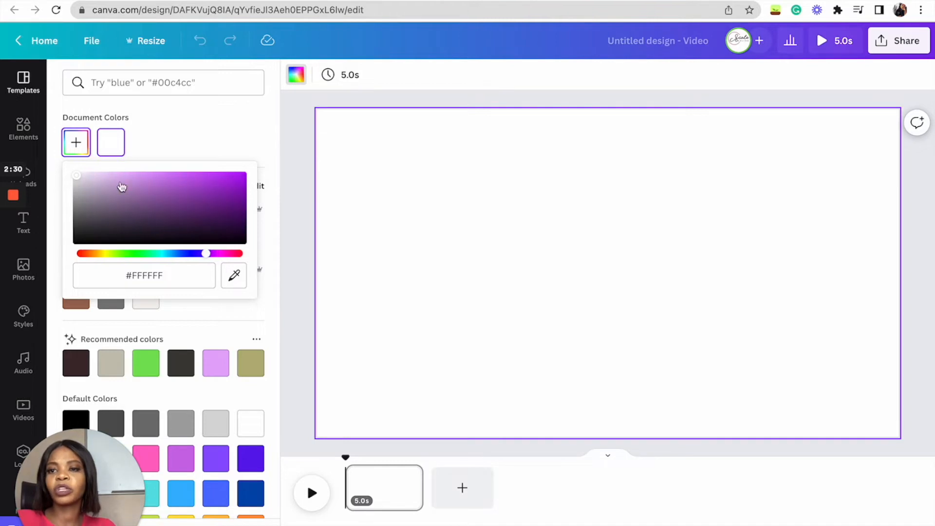
left_click_drag(77, 179, 167, 206)
left_click_drag(208, 254, 247, 256)
mouse_move(167, 200)
left_mouse_down()
mouse_move(186, 194)
mouse_move(171, 212)
mouse_move(112, 223)
mouse_move(143, 188)
mouse_move(151, 194)
left_mouse_up()
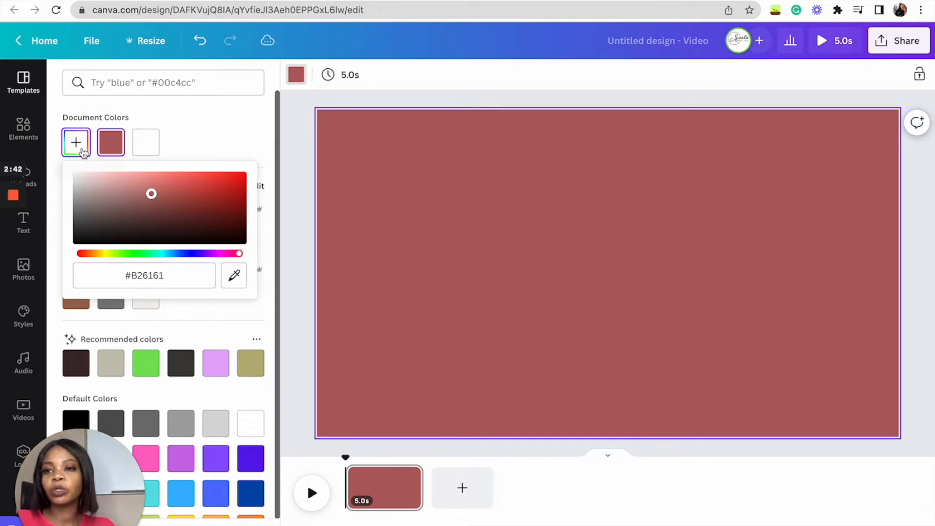
- Set the blank page's background to the copied pink #CE7DA5
left_click(77, 150)
left_click(78, 150)
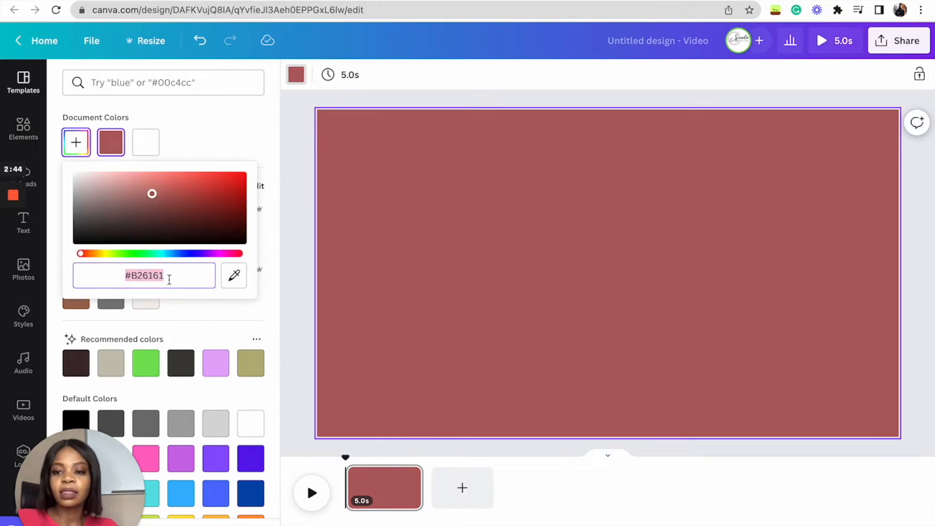
key("super+v")
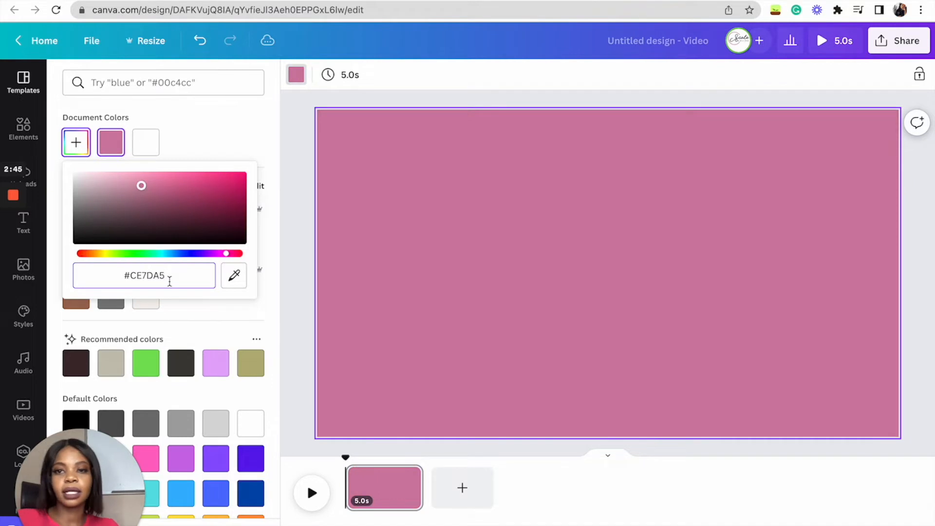
left_click(219, 134)
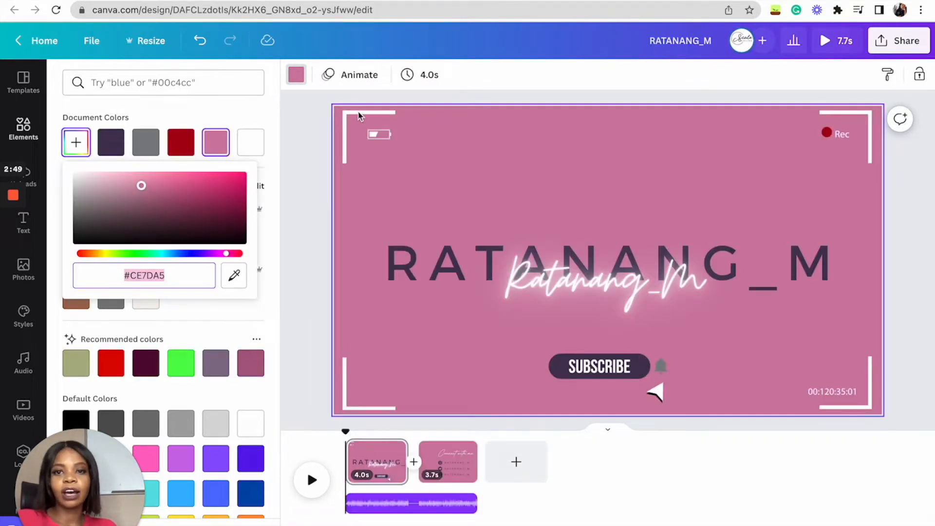
- Examine the white camera frame pieces in the sample design and the recent element searches
left_click(357, 122)
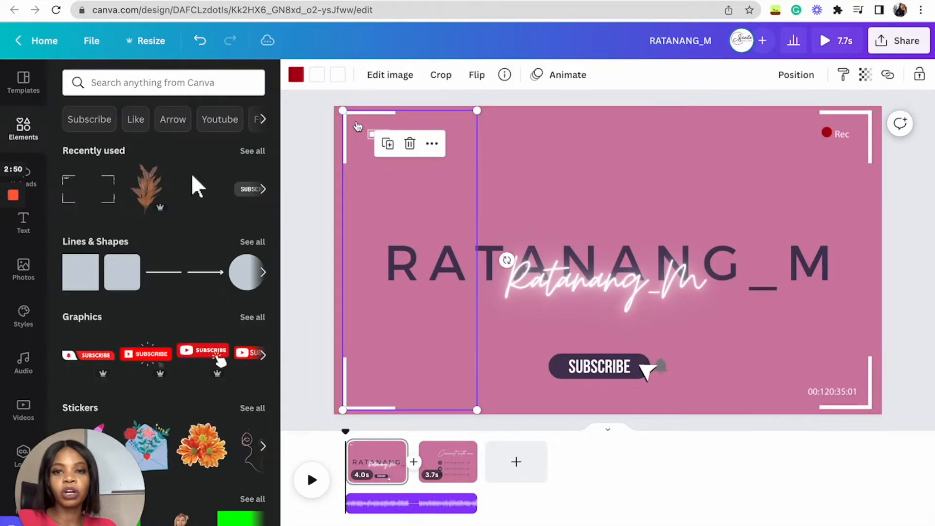
left_click(862, 155)
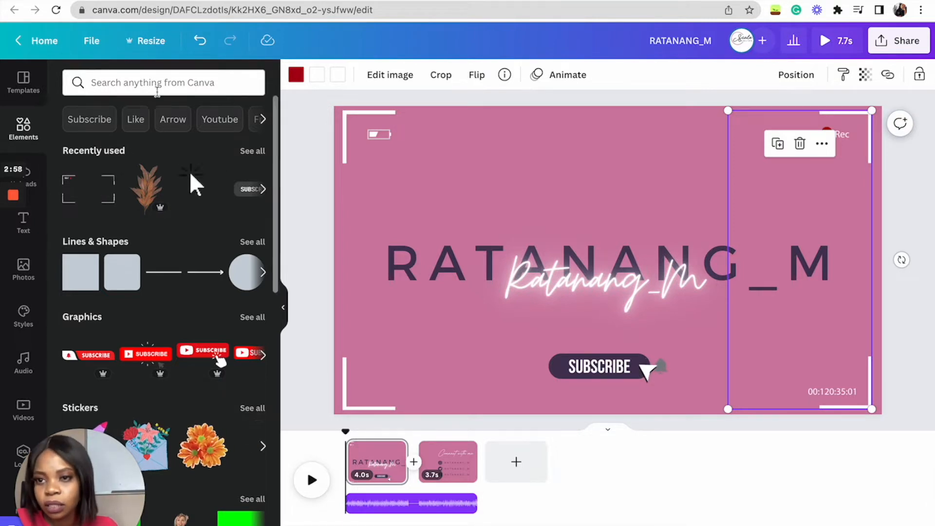
left_click(157, 82)
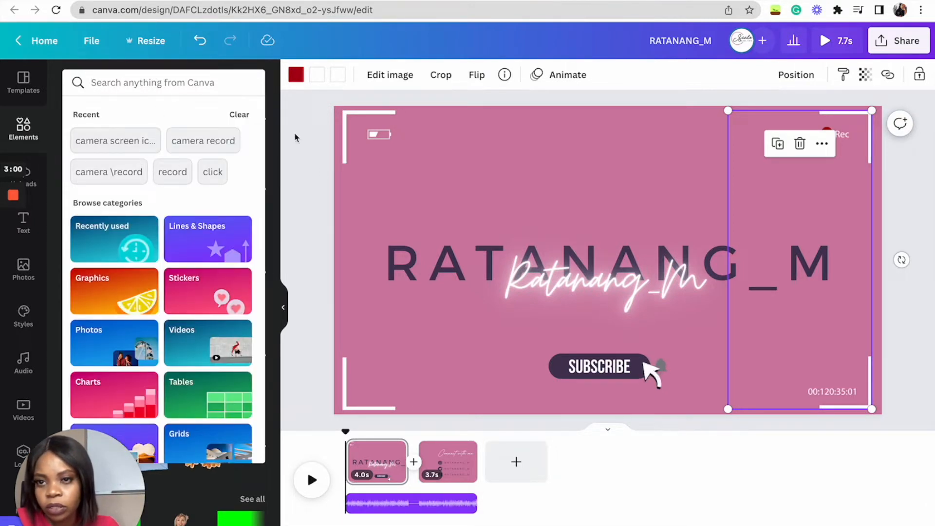
left_click(314, 202)
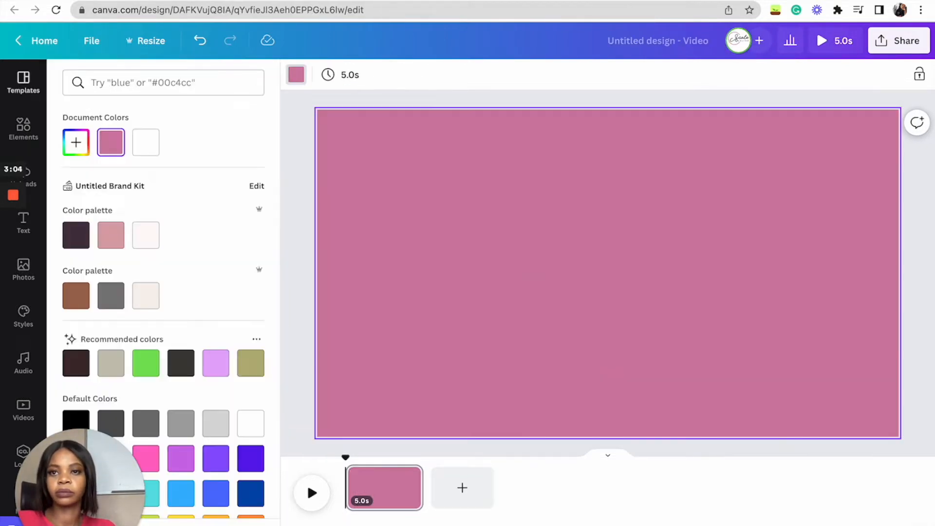
- Search the elements for "camera screen icon" in the new intro design
left_click(299, 148)
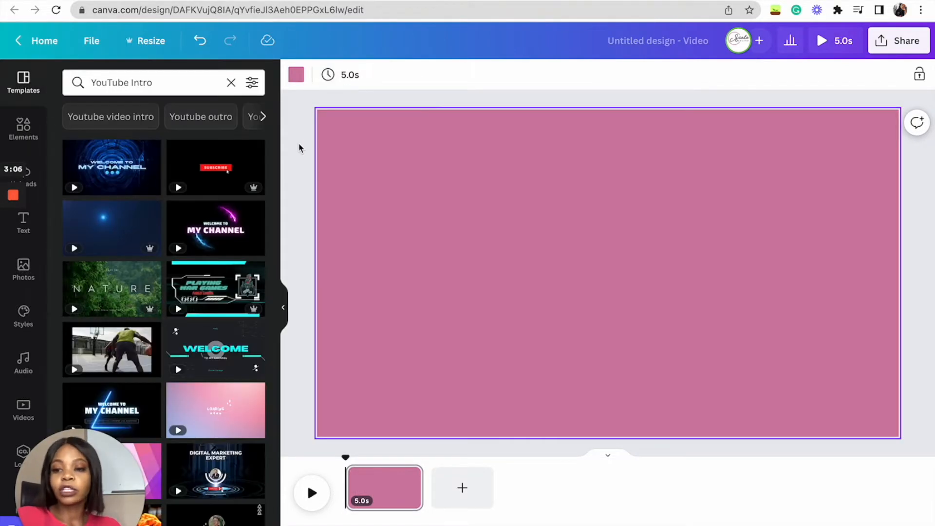
left_click(27, 128)
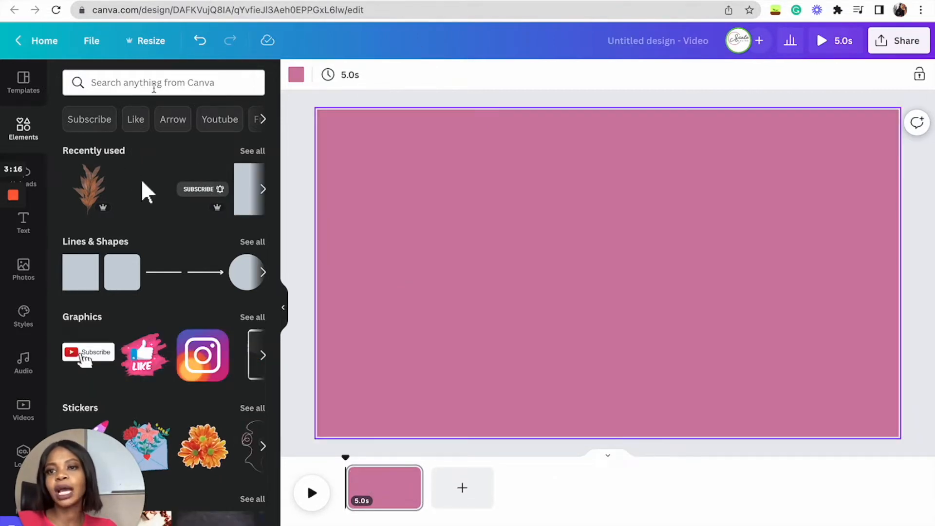
left_click(154, 87)
type("cam")
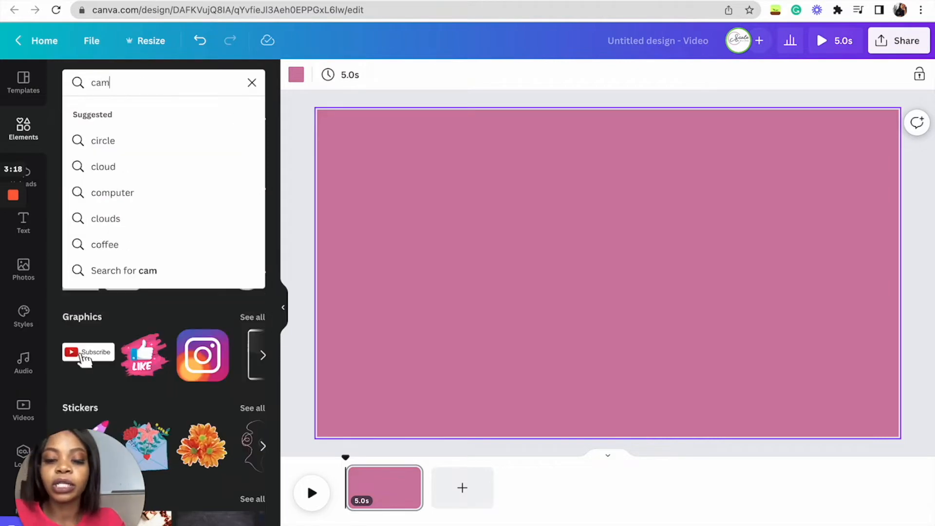
type("era screen icon")
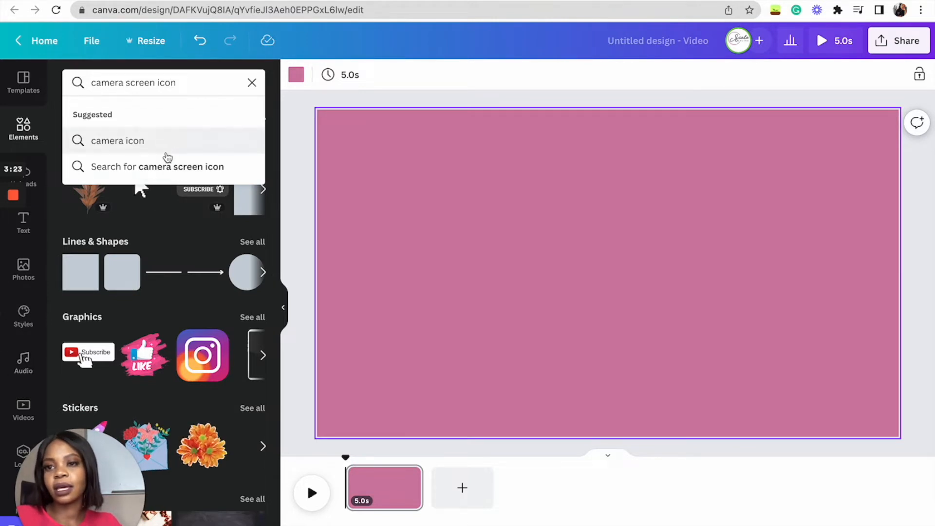
key("Return")
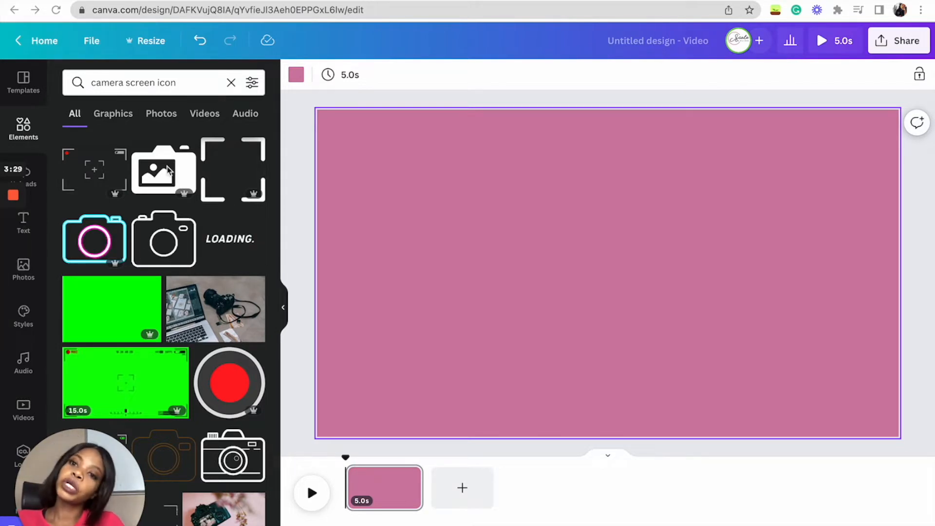
- Browse the results and add the camera viewfinder frame with red record dot and battery to the pink page
scroll(207, 346, "down", 5)
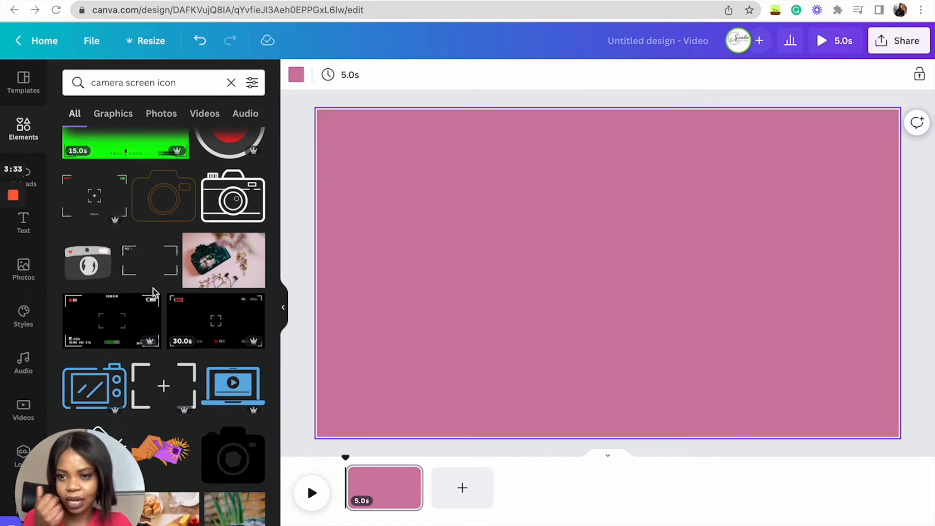
scroll(125, 341, "down", 8)
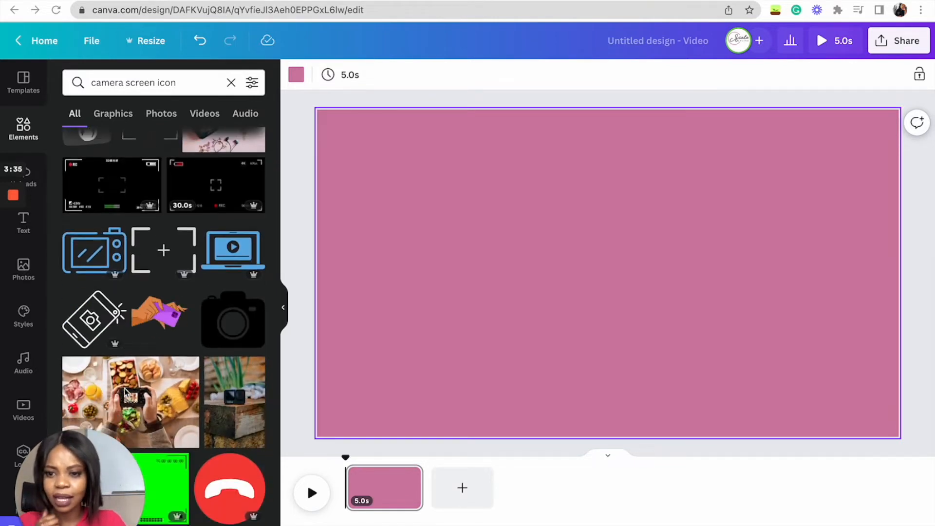
scroll(126, 393, "down", 3)
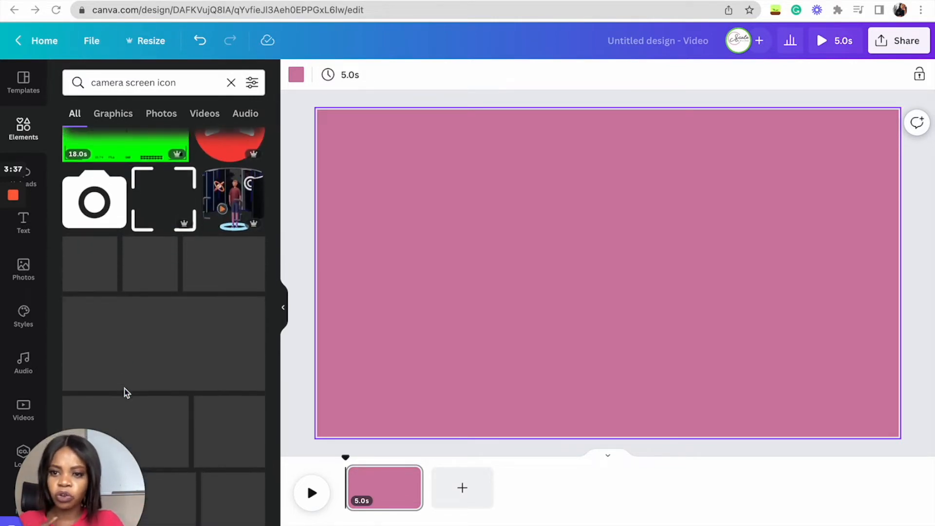
scroll(126, 392, "down", 6)
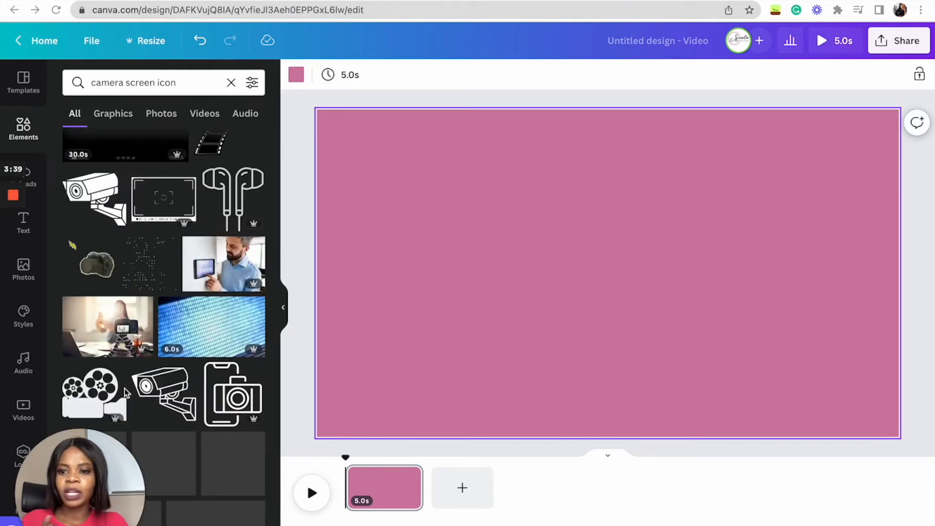
scroll(127, 392, "down", 6)
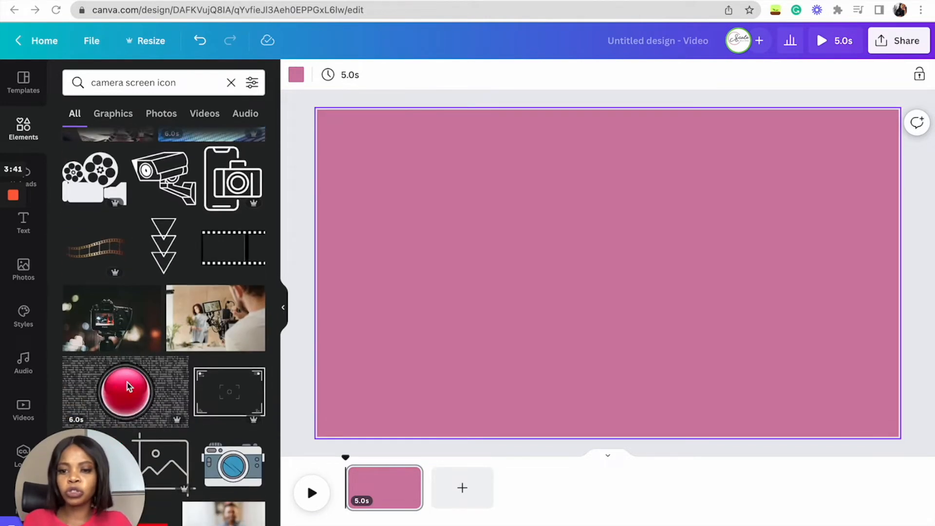
scroll(127, 386, "down", 5)
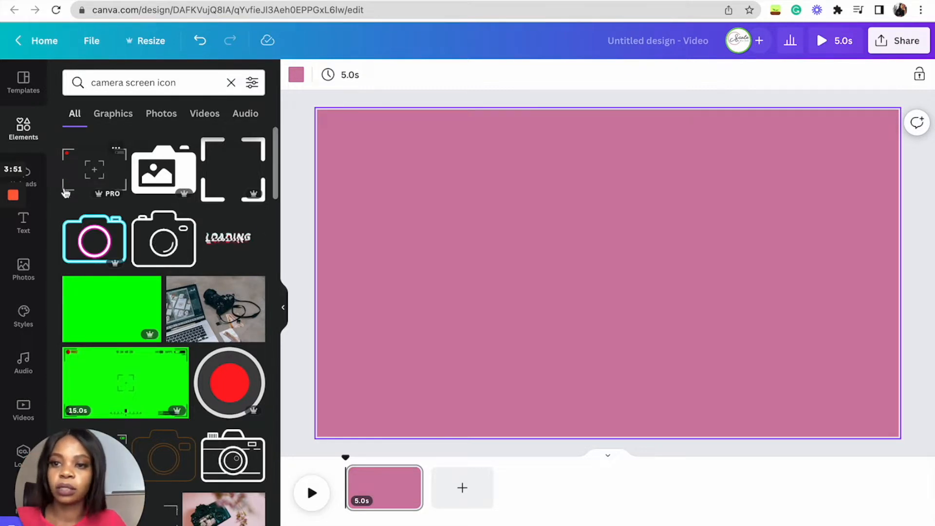
left_click(95, 166)
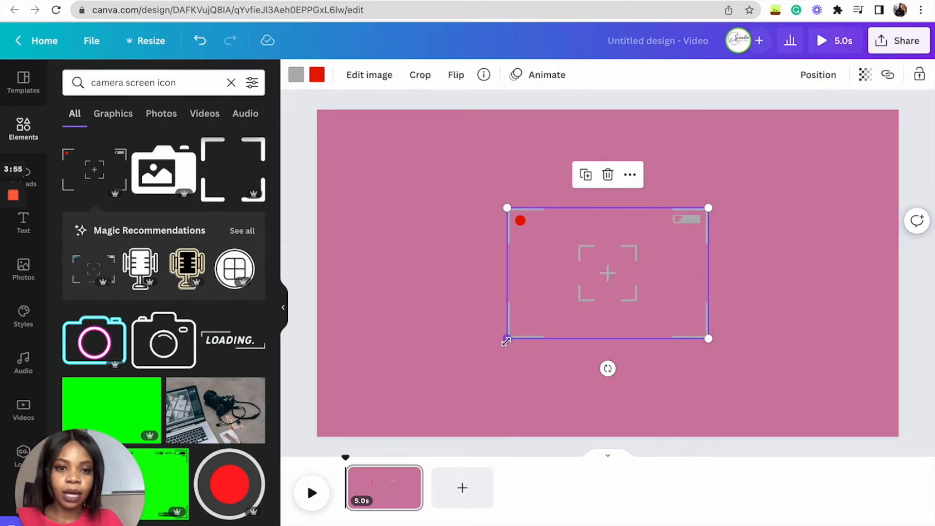
- Enlarge the camera viewfinder frame and place it in the upper-left area of the pink page
left_click_drag(494, 341, 368, 428)
left_click_drag(365, 208, 317, 173)
left_click_drag(430, 279, 440, 234)
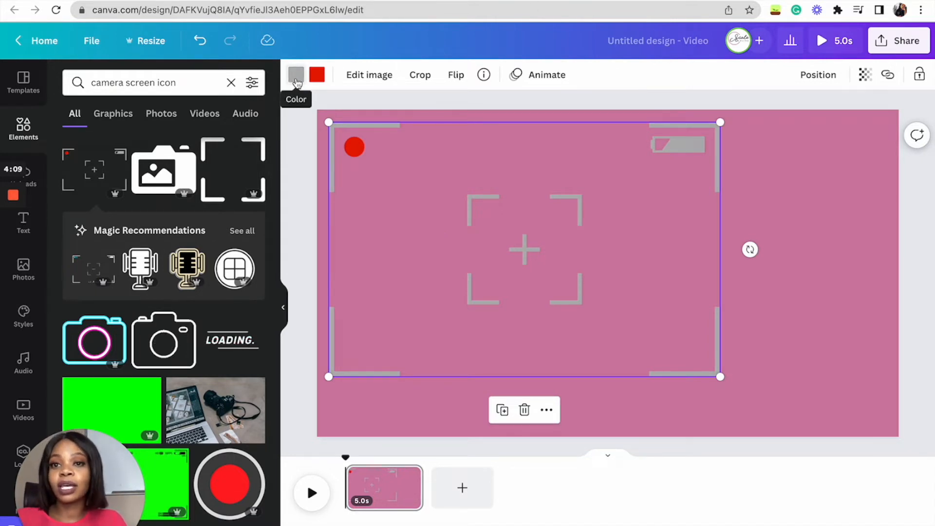
- Recolor the grey parts of the viewfinder frame white, keeping the record dot red
left_click(295, 75)
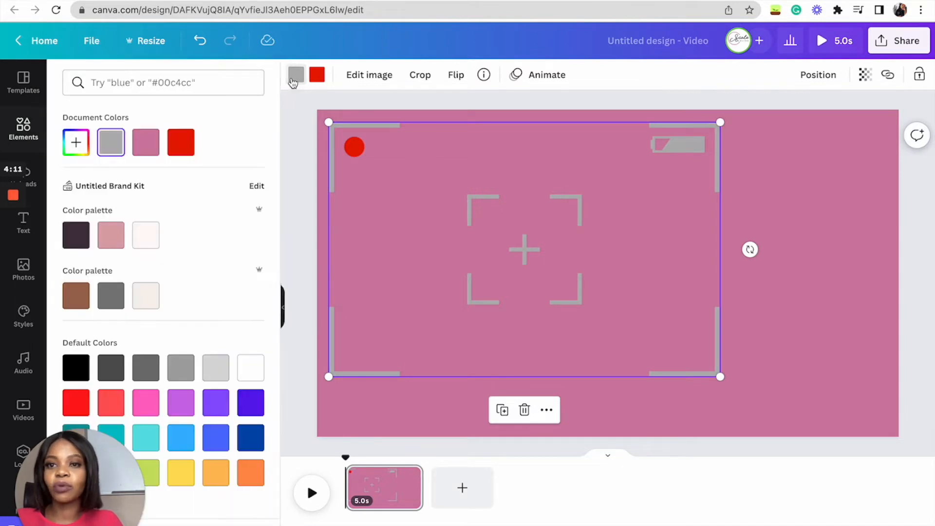
left_click(245, 368)
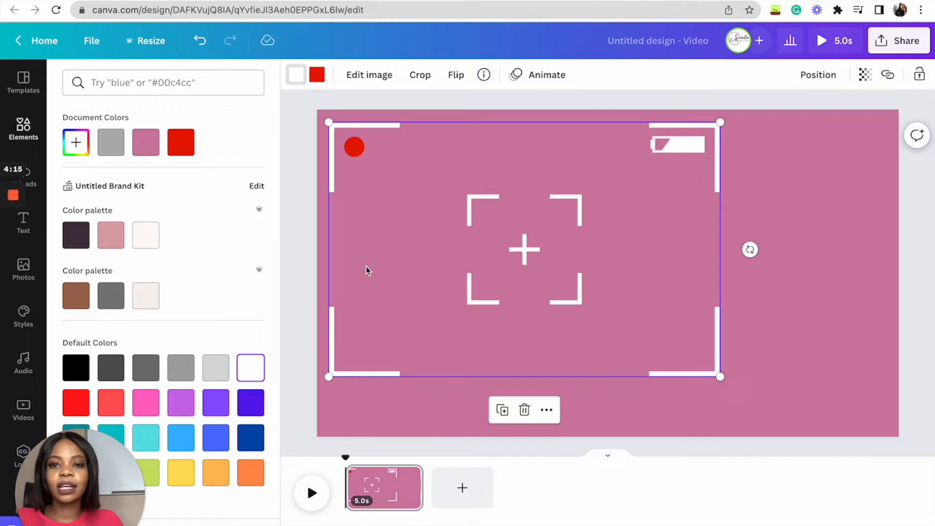
left_click(453, 211)
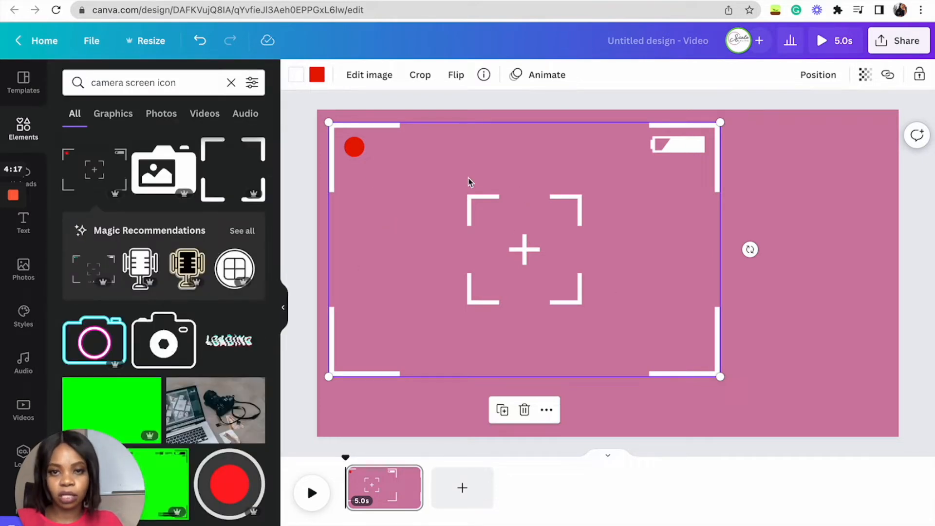
- Crop the viewfinder frame to its left strip, keeping the two left corner brackets and the red record dot
left_click(419, 77)
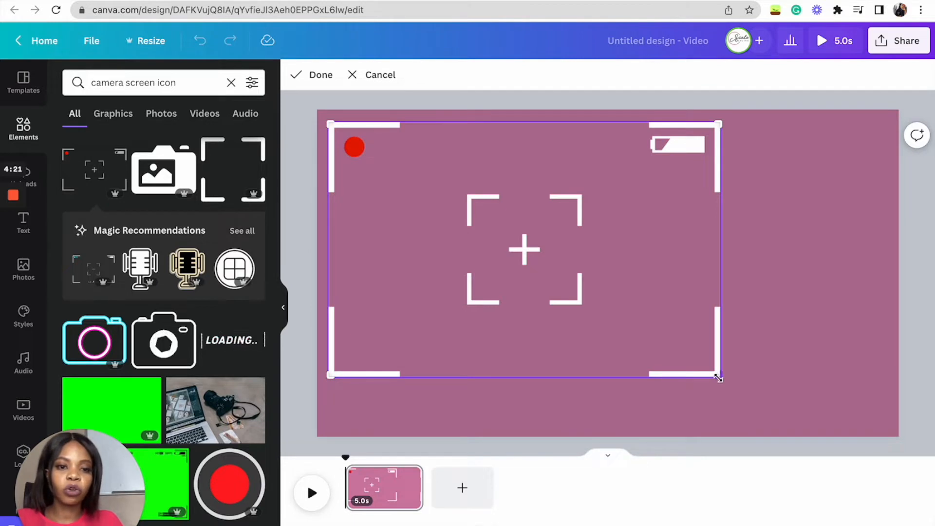
left_click_drag(717, 378, 673, 381)
left_click_drag(631, 383, 448, 414)
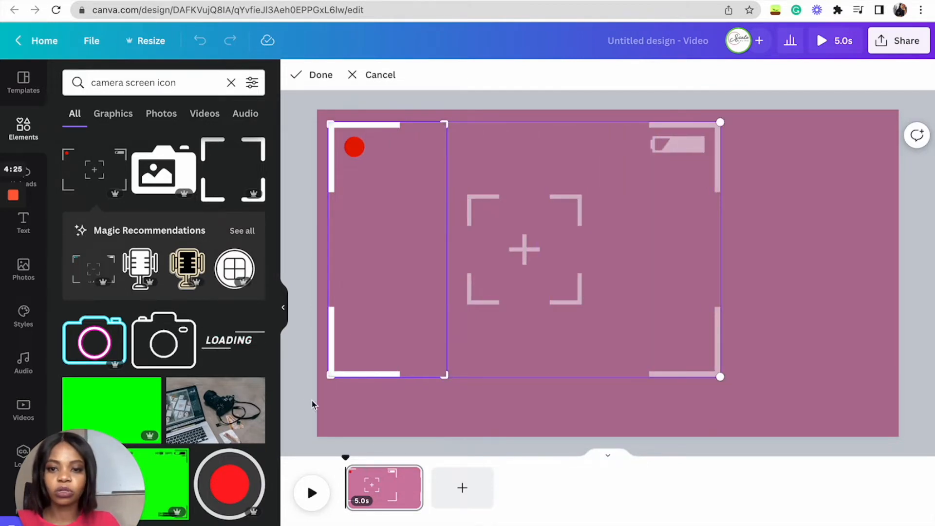
left_click(300, 404)
left_click(382, 342)
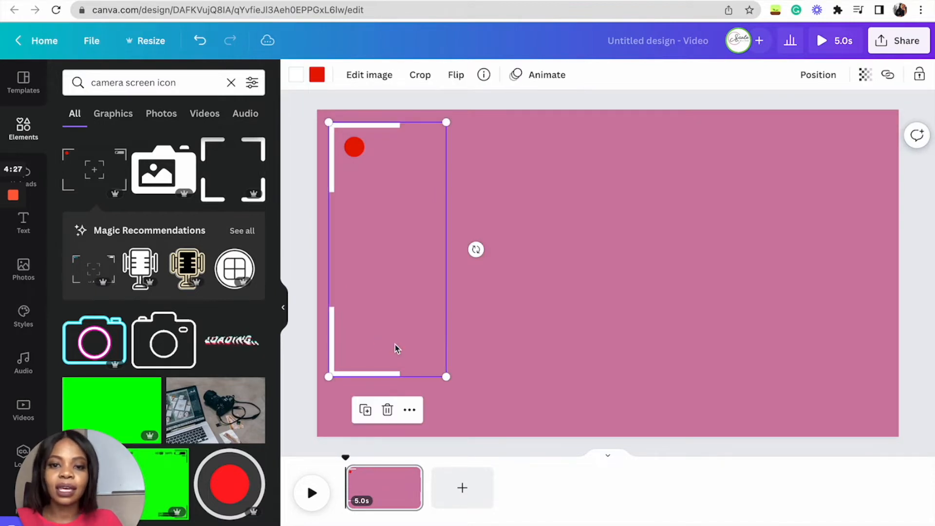
- Enlarge the cropped left frame piece until it spans nearly the full height of the page
left_click_drag(443, 376, 468, 421)
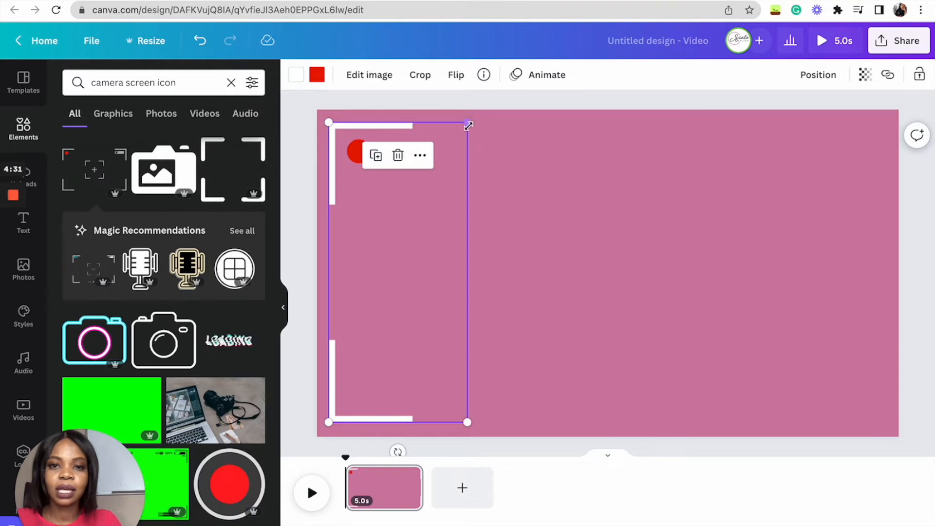
left_click_drag(468, 125, 469, 119)
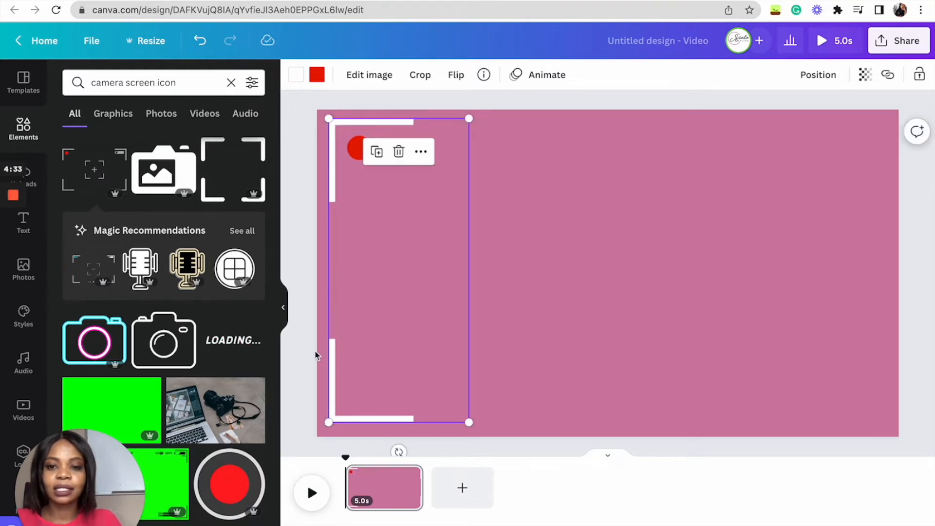
left_click(301, 363)
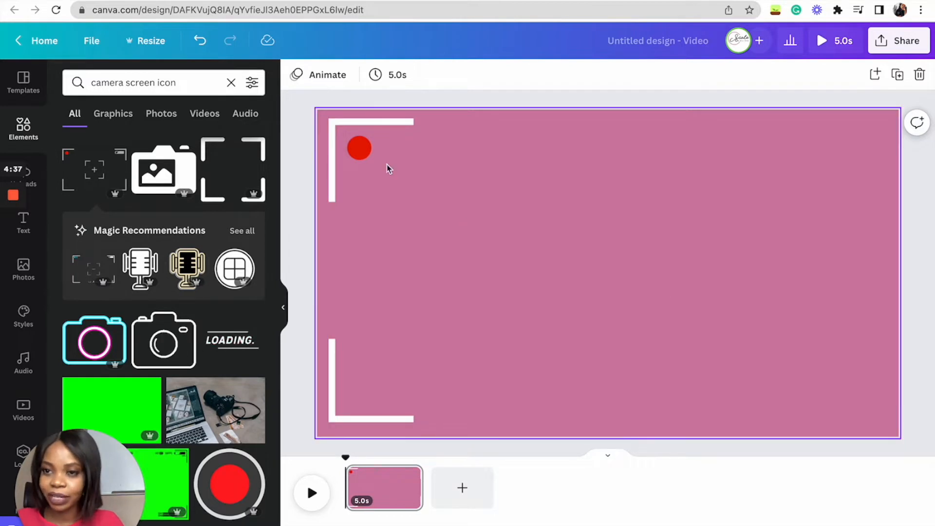
- Add a second copy of the camera viewfinder frame and recolor its grey parts white
left_click(89, 178)
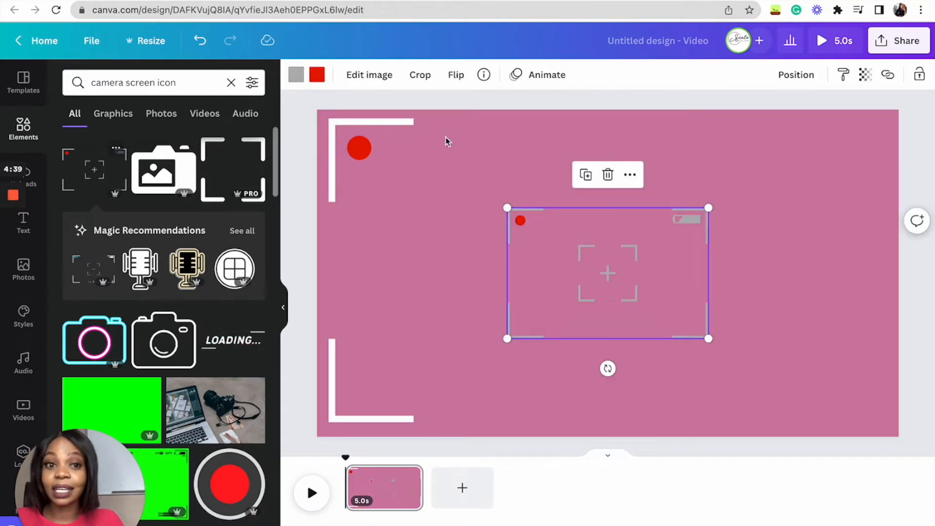
left_click(296, 77)
left_click(250, 369)
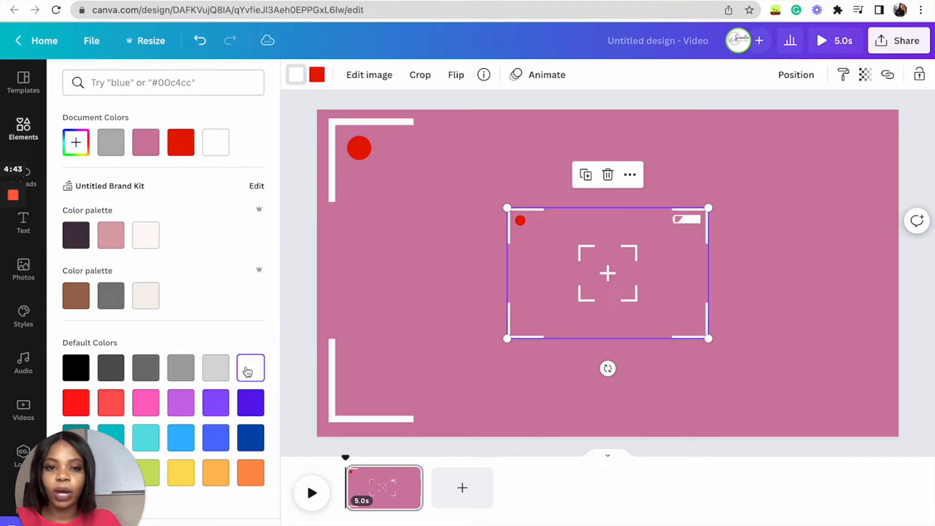
- Enlarge and position the second viewfinder frame so its height lines up with the left piece and it ends near the page's right edge
left_click_drag(708, 208, 833, 106)
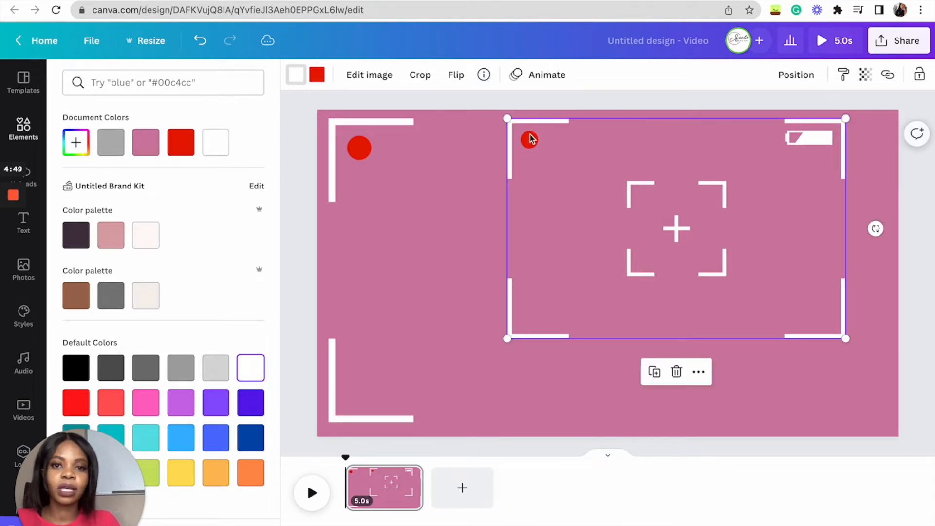
left_click_drag(846, 342, 884, 446)
left_click_drag(762, 285, 672, 286)
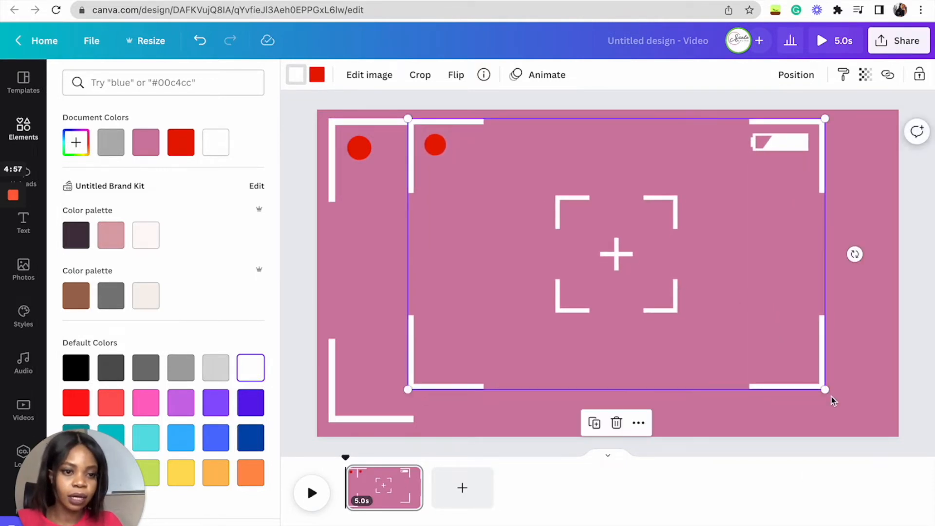
left_click_drag(826, 390, 870, 432)
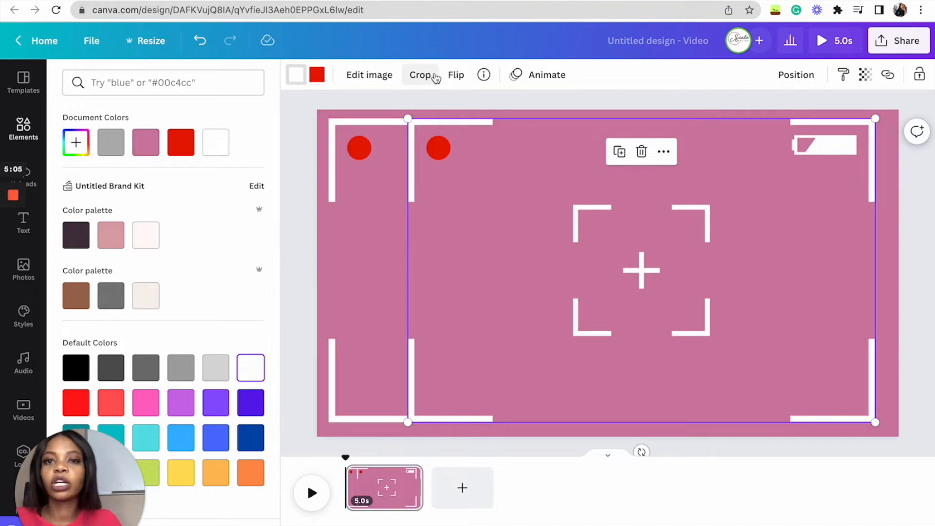
- Crop the second frame to its right strip, keeping the two right corner brackets and the battery
left_click(420, 78)
left_click_drag(406, 119, 729, 111)
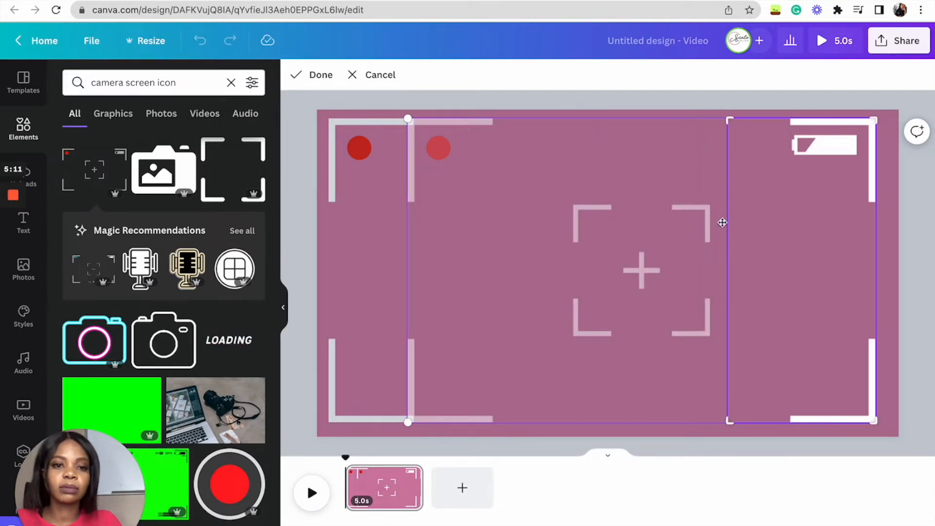
left_click(915, 289)
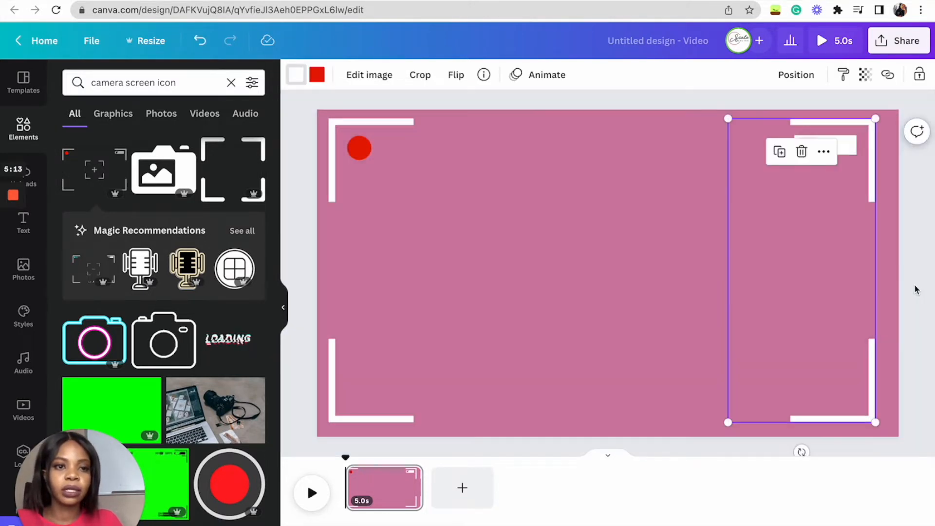
left_click(915, 289)
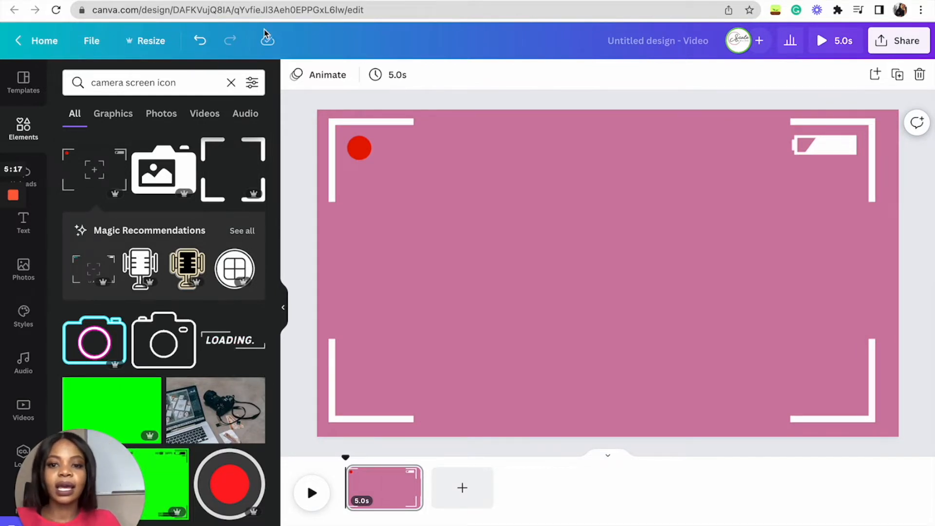
- Shift the left frame piece slightly inward to even the side margins, and compare the page with the sample design
left_click(787, 223)
left_click_drag(359, 221, 367, 221)
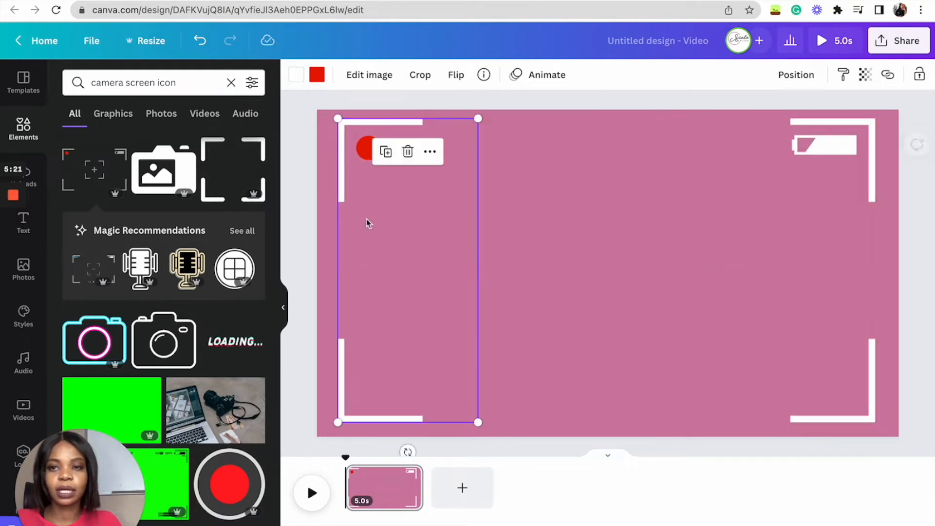
left_click(219, 0)
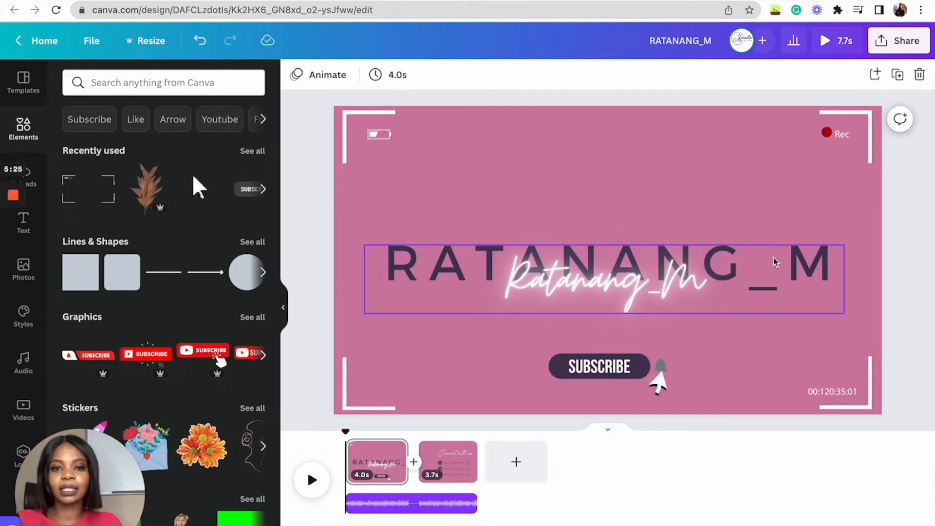
mouse_move(480, 0)
left_click(226, 21)
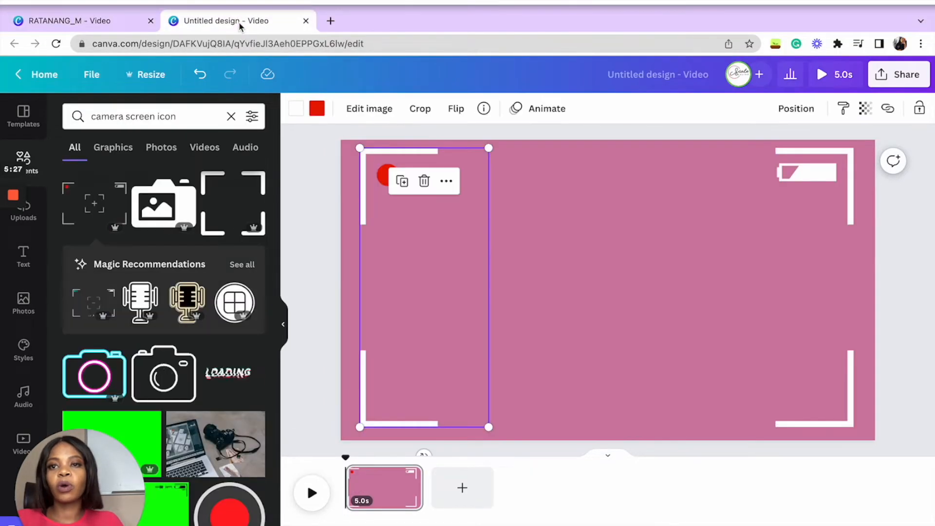
left_click(301, 229)
- Add a subheading at the page's center and replace its text with the channel name, written as in the sample design
mouse_move(25, 228)
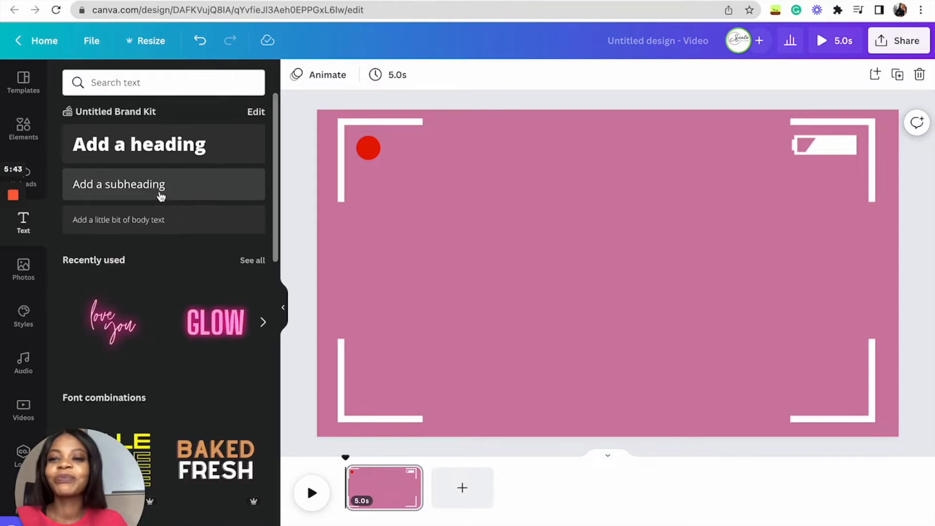
left_click(159, 197)
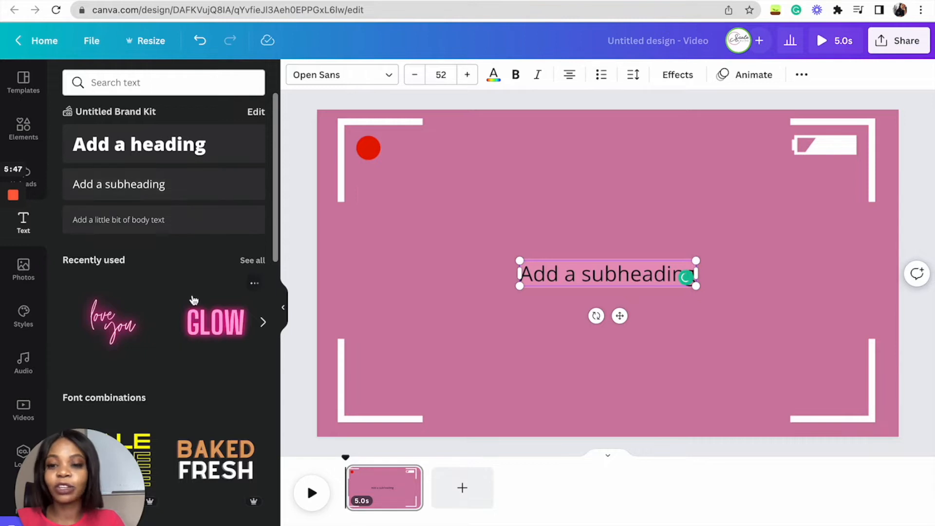
scroll(193, 298, "down", 10)
scroll(194, 298, "down", 10)
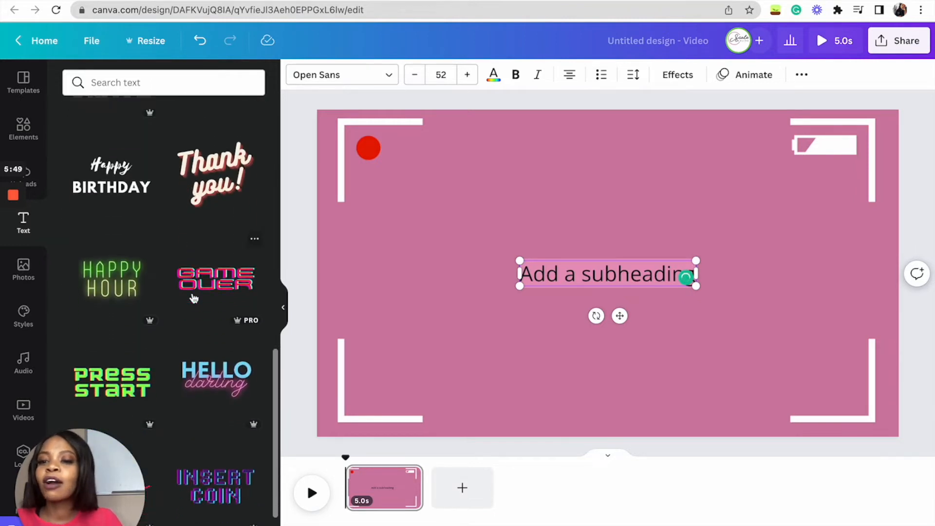
double_click(646, 273)
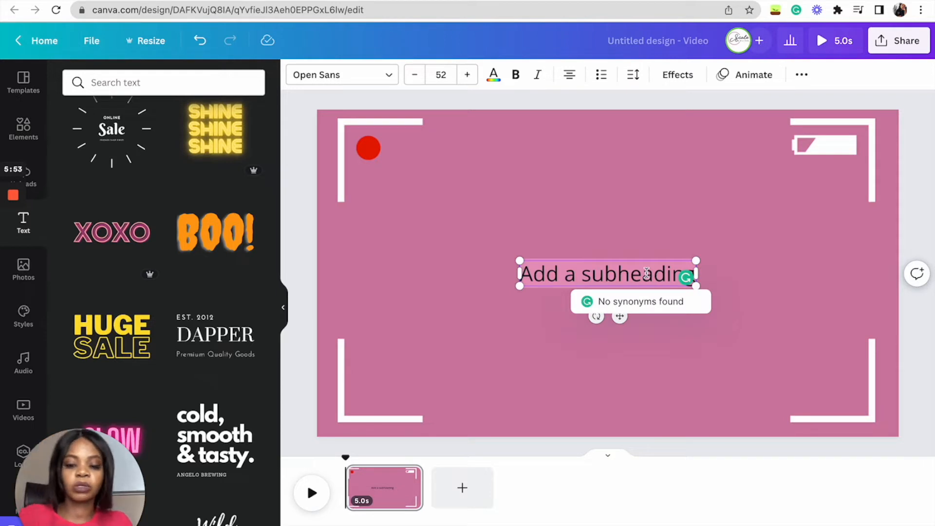
key("BackSpace")
type("Ra")
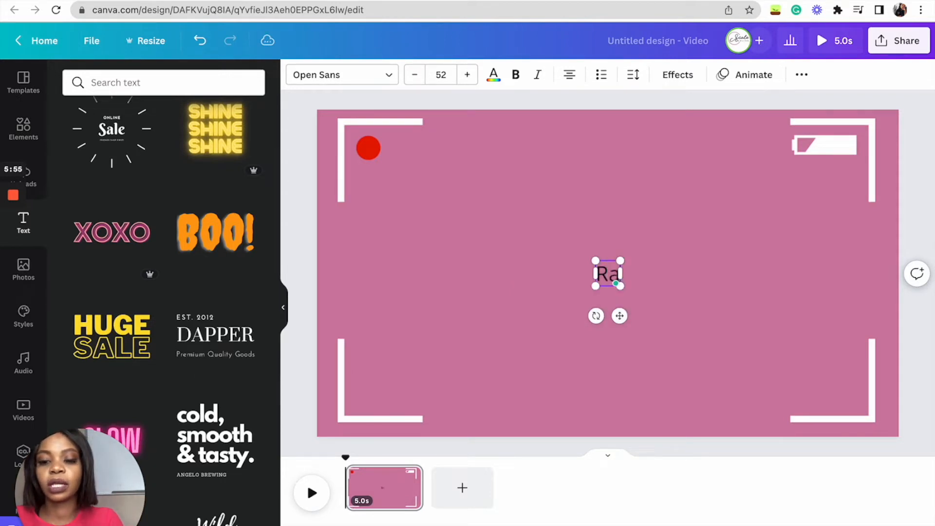
type("tanang")
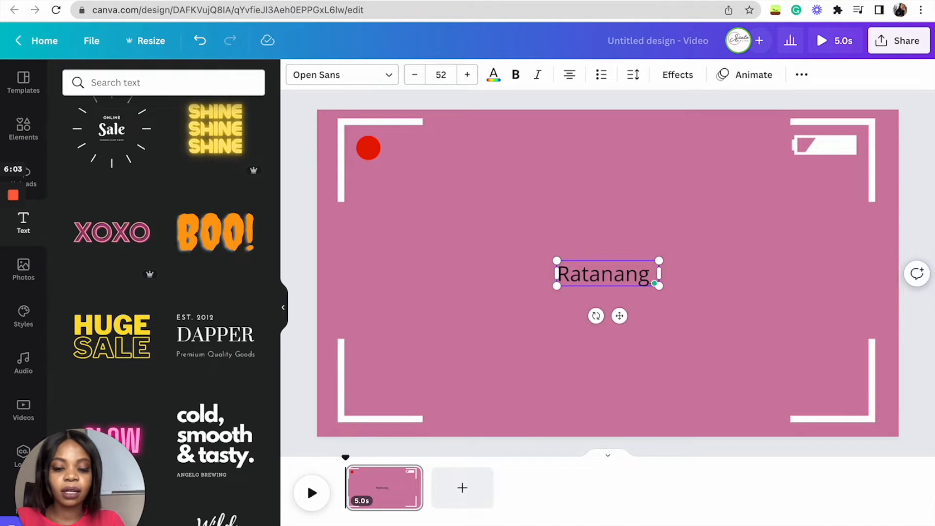
type(" M")
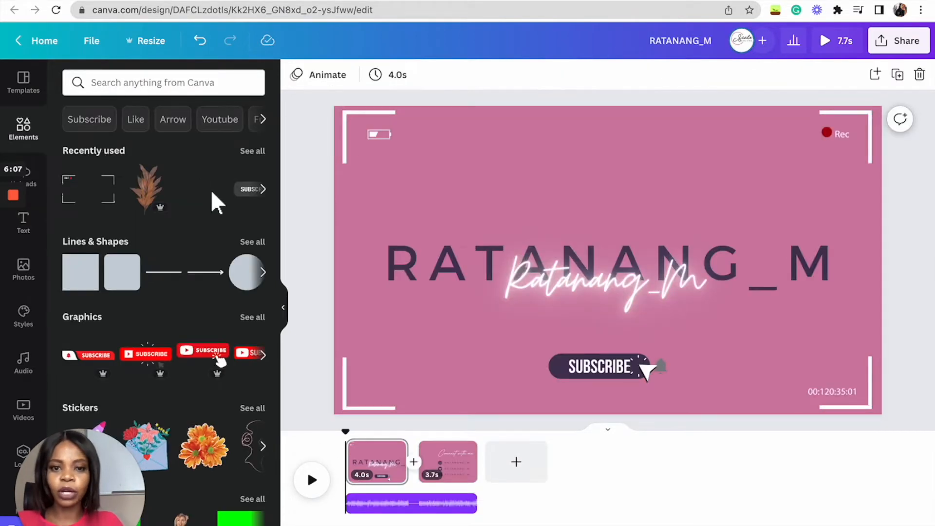
left_click(449, 276)
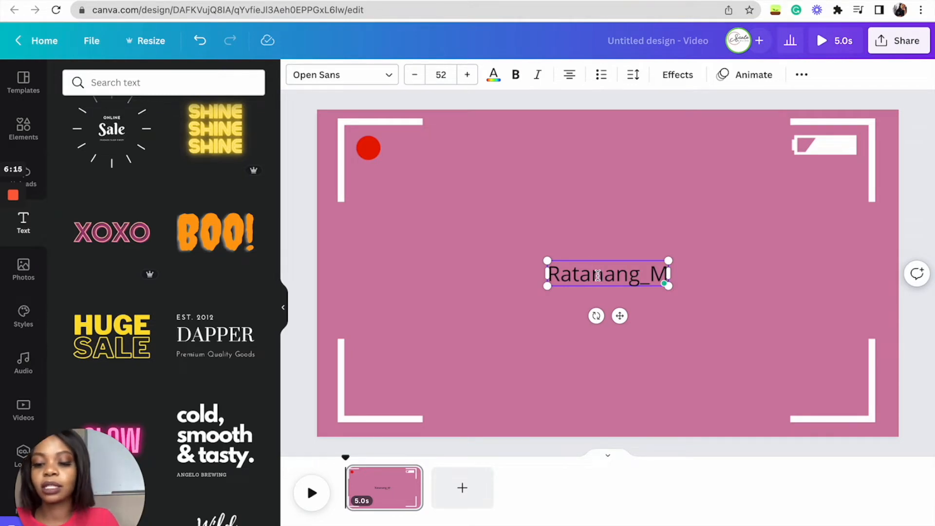
- Search the fonts for "MOONTIME" and apply the Moontime font to the channel name text
double_click(598, 275)
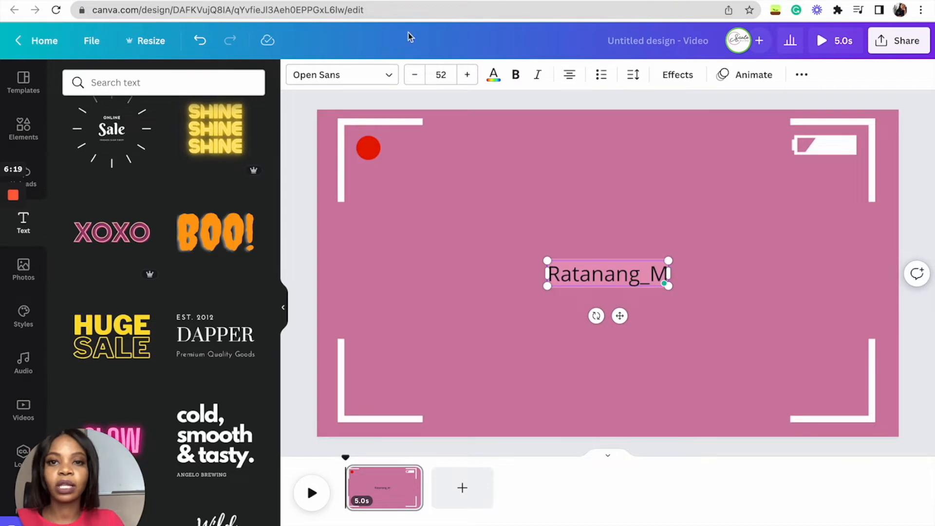
left_click(359, 75)
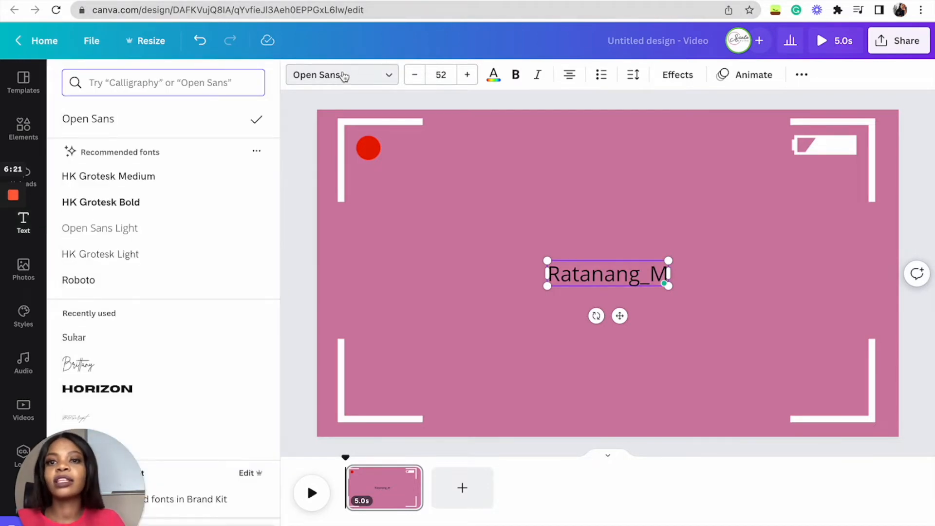
scroll(152, 280, "down", 10)
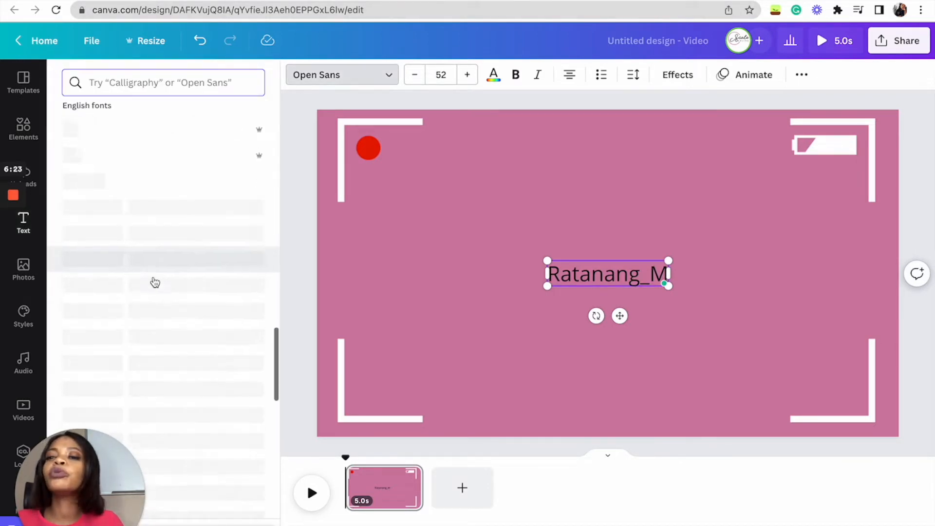
scroll(154, 282, "down", 10)
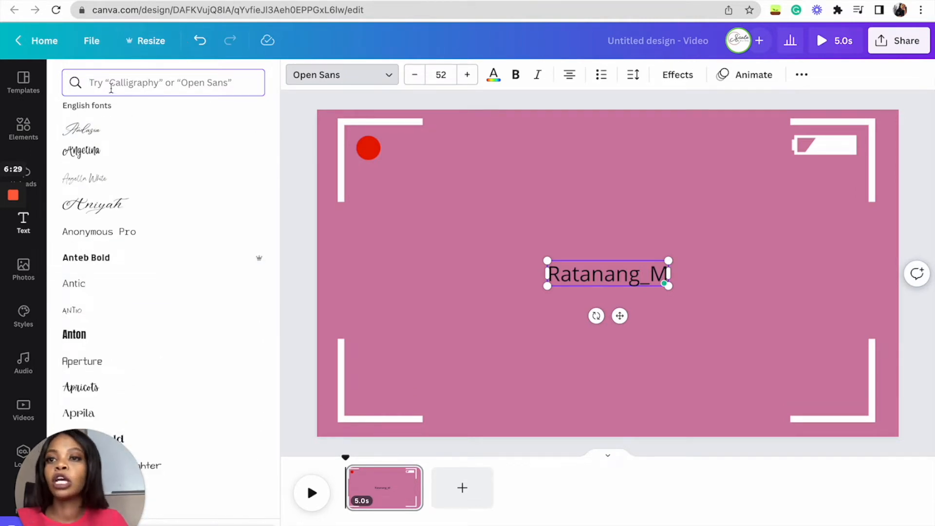
left_click(135, 82)
type("MOONTIME")
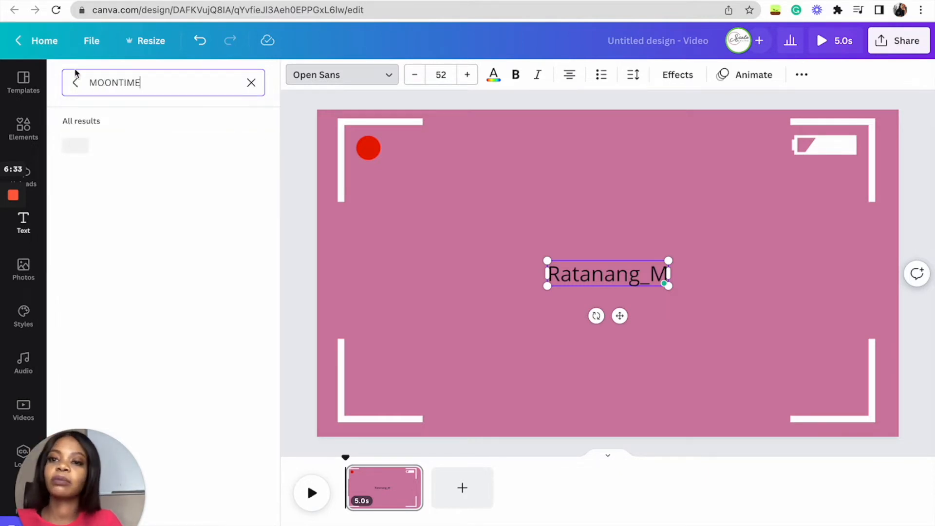
left_click(85, 151)
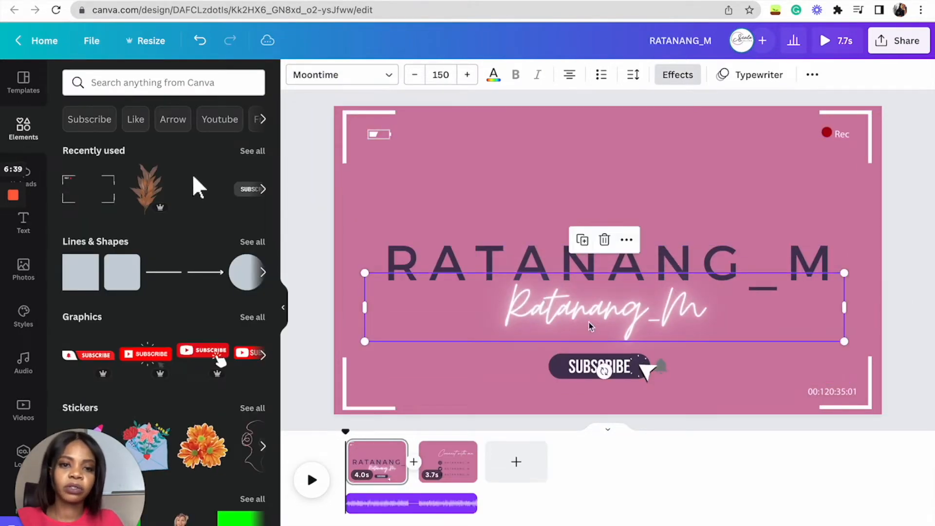
- Check the font of the sample's large channel name, search the fonts for "MONTS" and apply Montserrat Classic to the channel name text
left_click(602, 257)
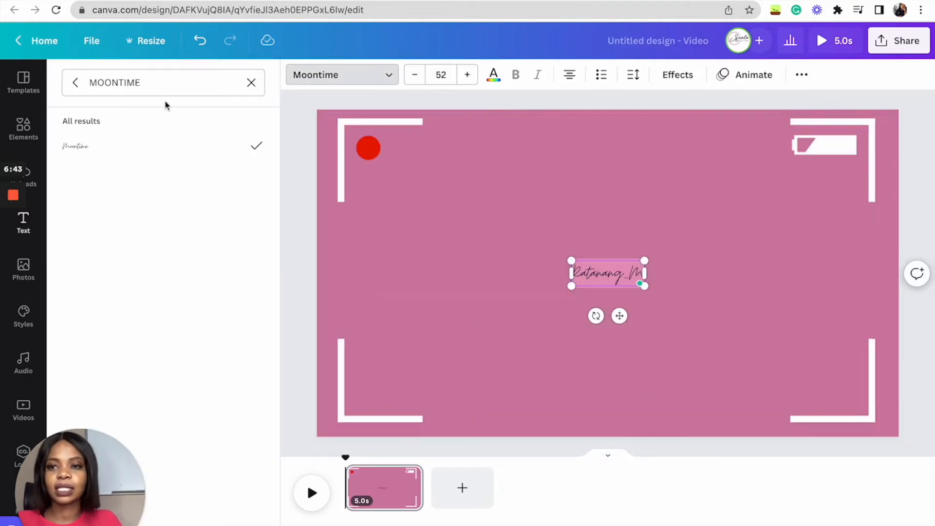
left_click(163, 82)
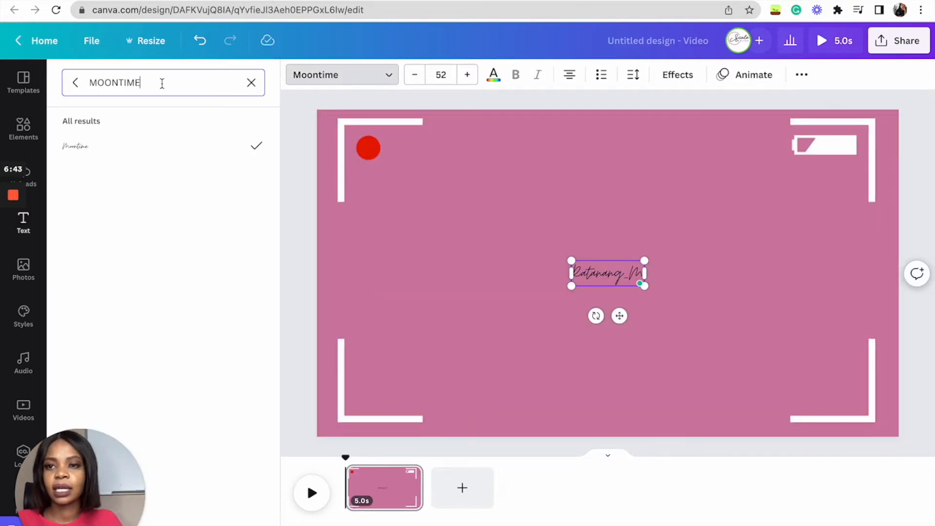
key("BackSpace")
key("BackSpace")
key("BackSpace")
key("BackSpace")
type("NE")
key("BackSpace")
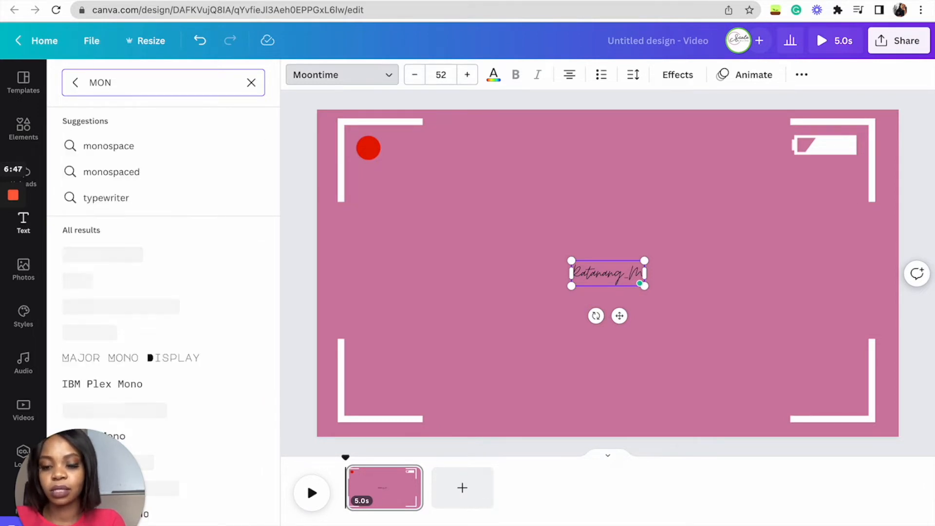
type("TS")
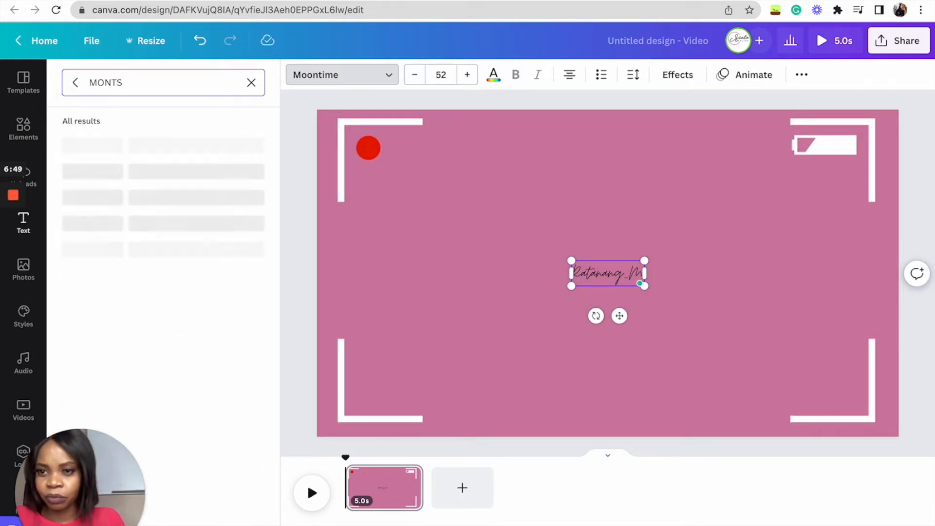
left_click(130, 180)
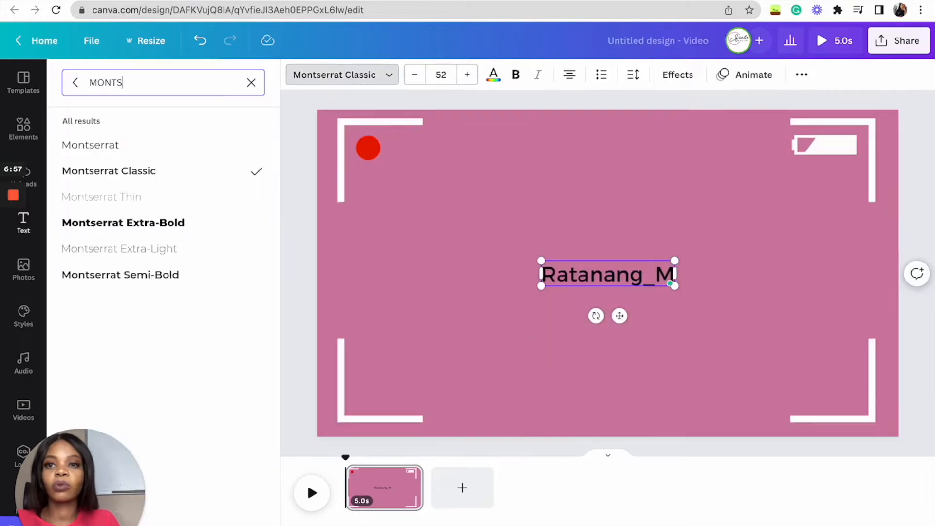
- Set the font size of the whole channel name text to 130
left_click(608, 276)
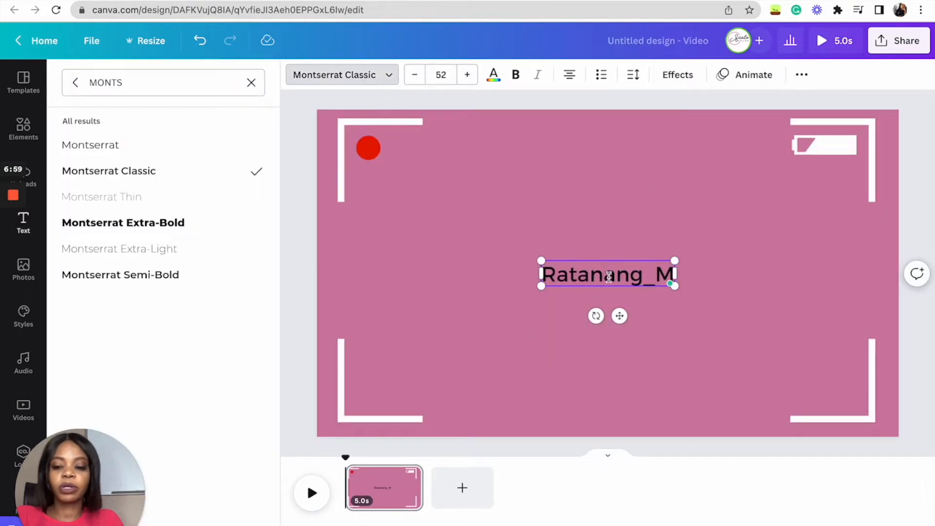
double_click(608, 277)
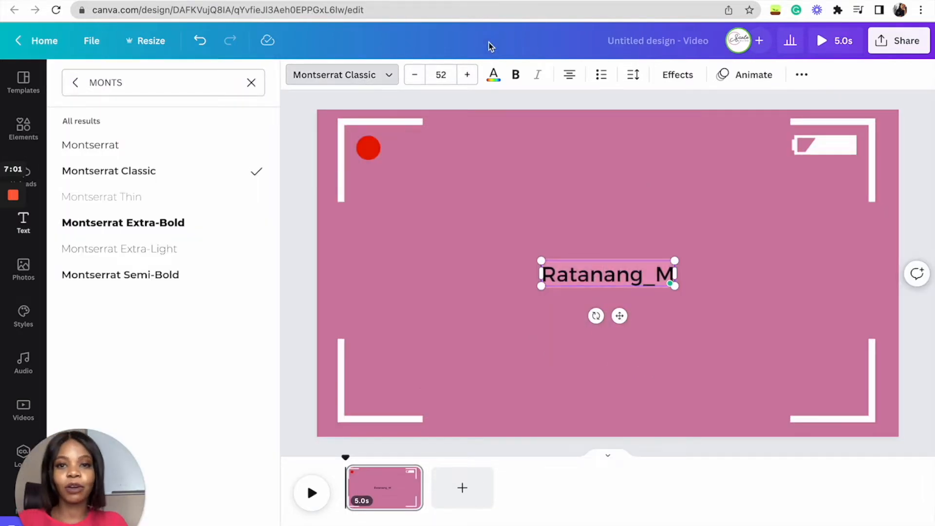
left_click(443, 74)
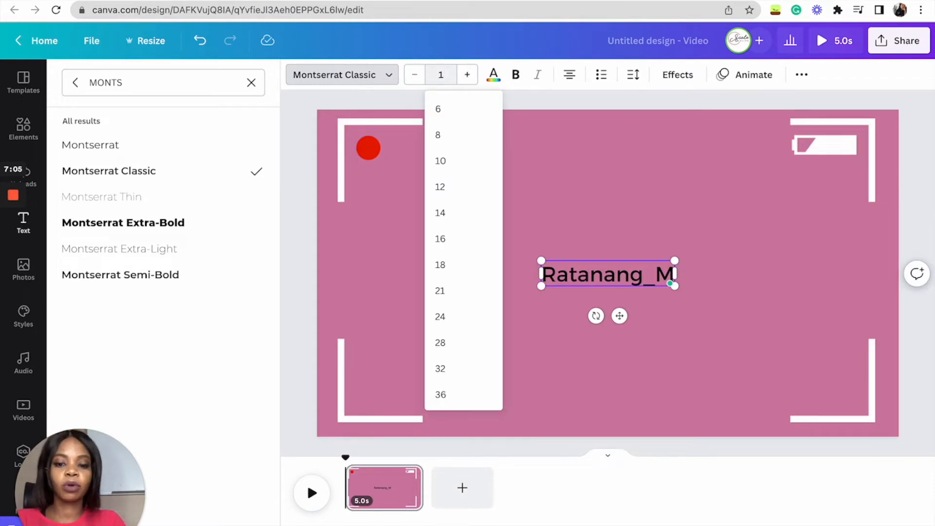
key("Return")
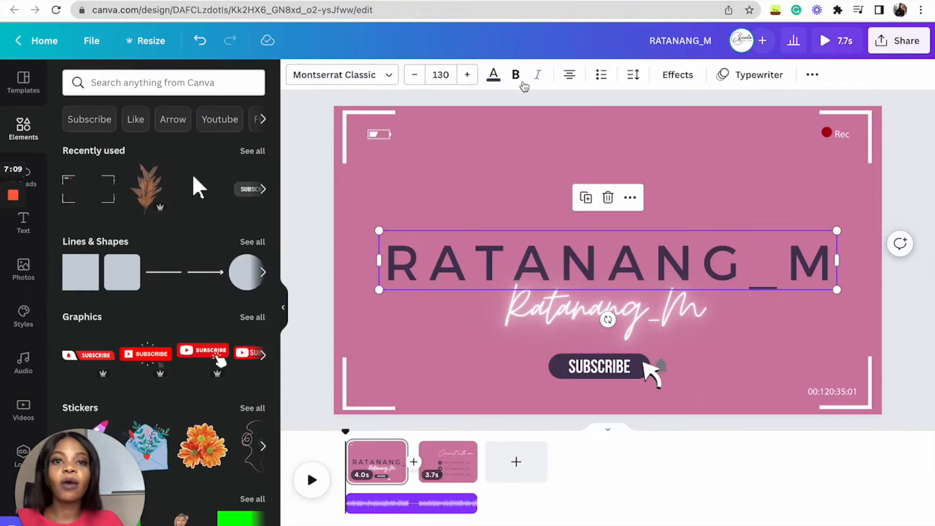
- Look up the text color of the sample's large channel name and apply the same color, #493657, to the new channel name text
left_click(494, 78)
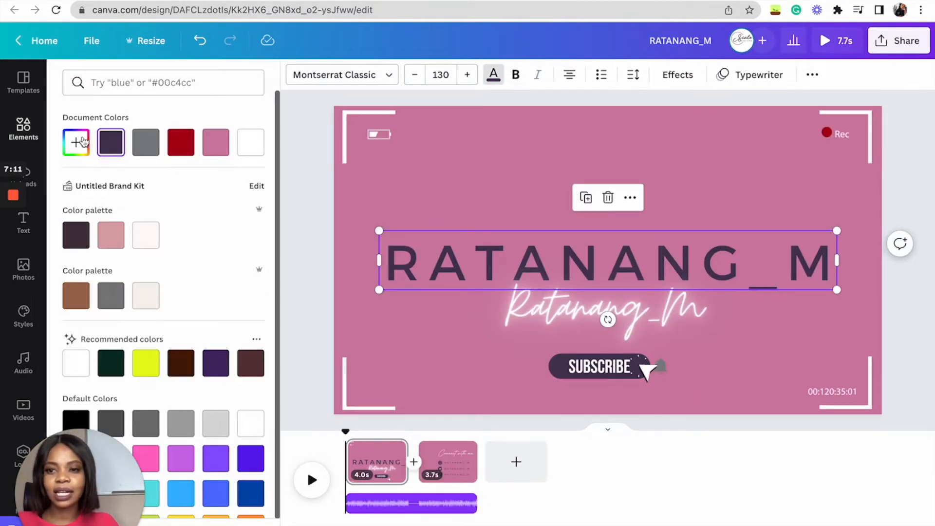
left_click(76, 143)
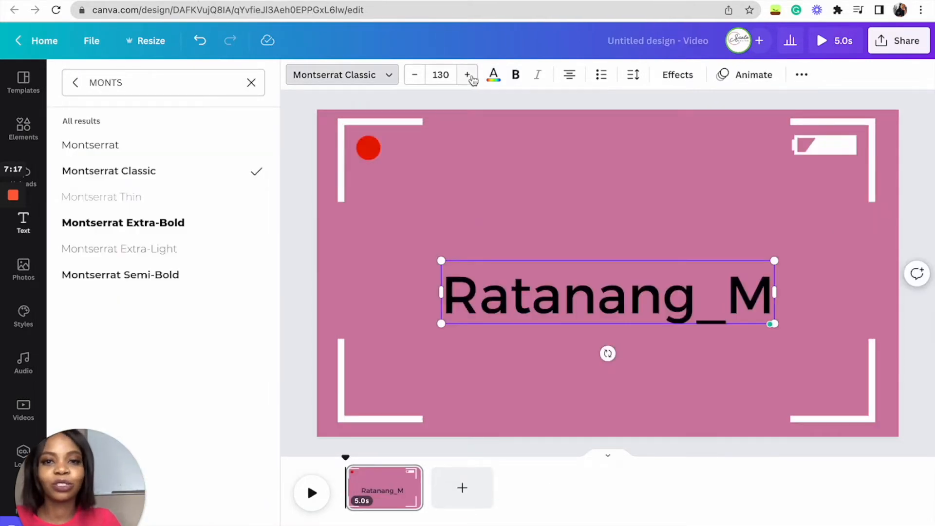
left_click(494, 77)
left_click(84, 145)
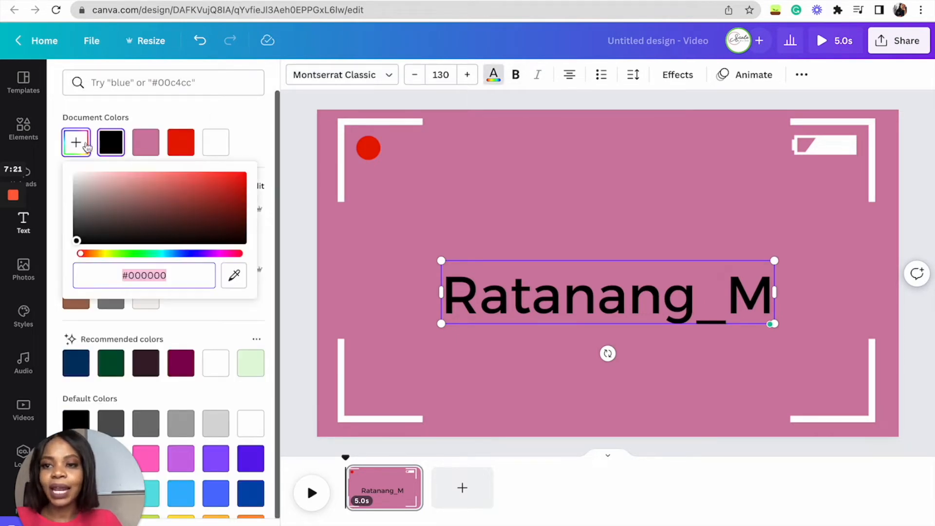
left_click(153, 275)
type("#493657")
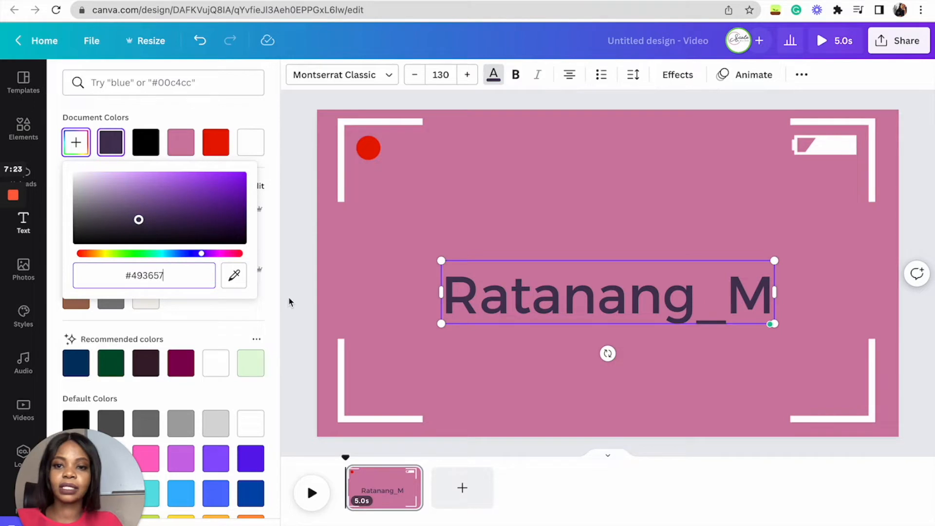
left_click(24, 224)
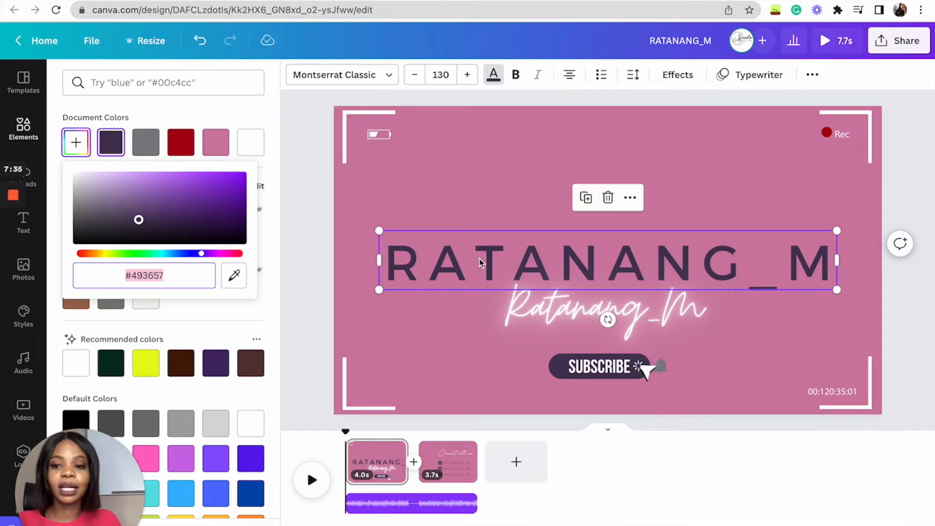
- Check the sample's text spacing and set the letter spacing of the channel name text to 191
left_click(639, 81)
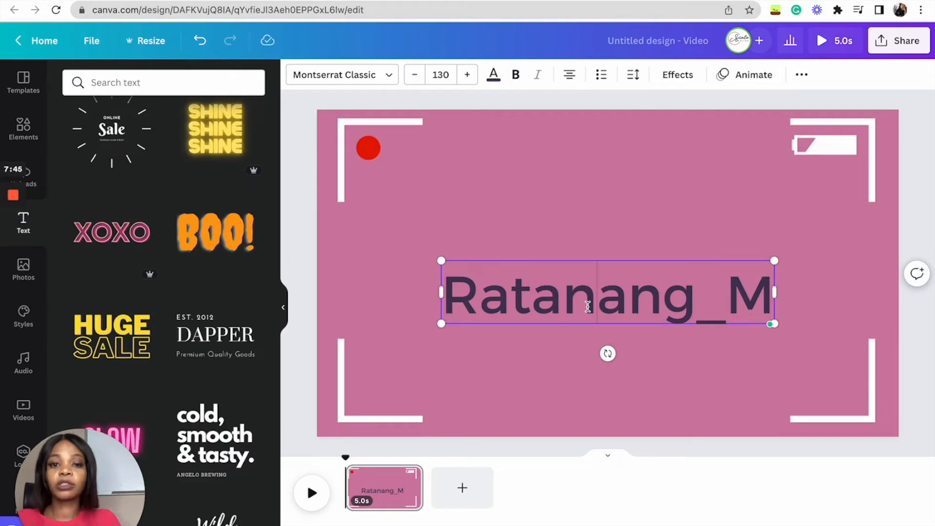
key("ctrl+a")
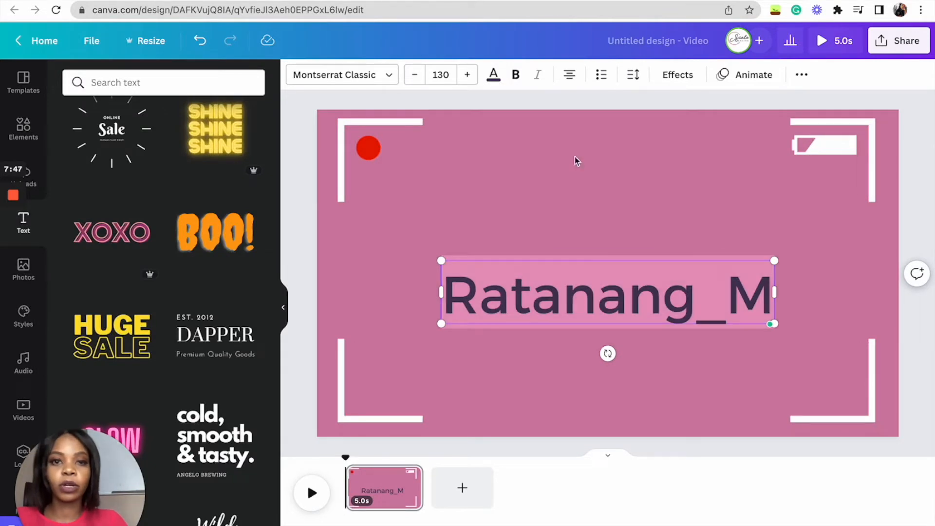
left_click(637, 85)
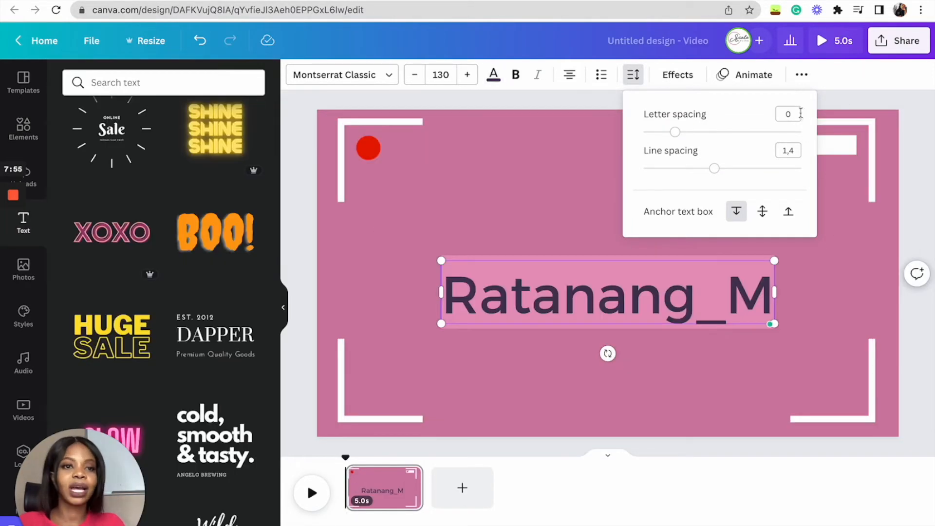
left_click(783, 115)
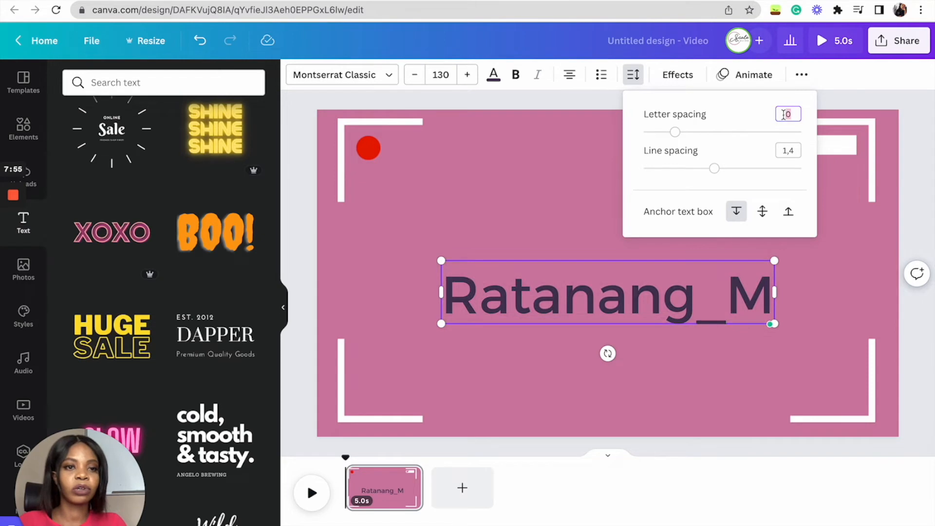
key("Return")
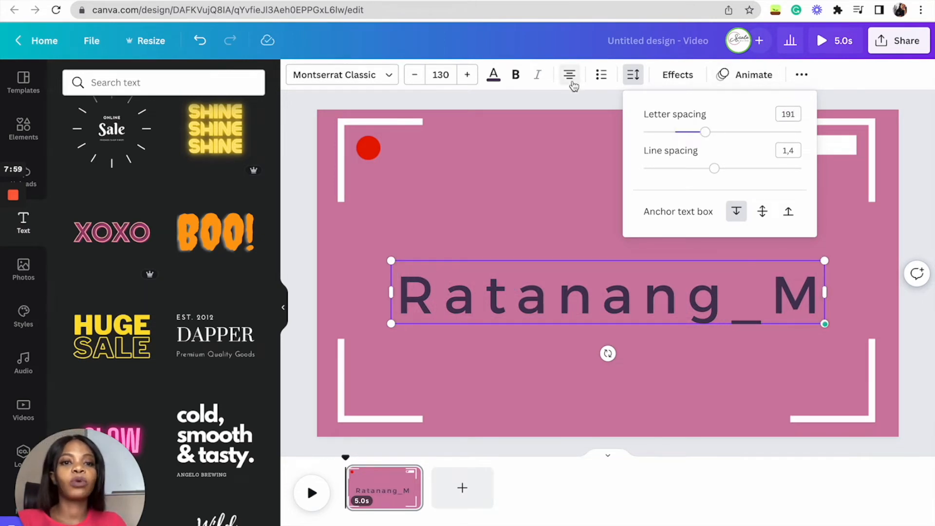
- Switch the channel name to uppercase and move it slightly up, keeping it horizontally centered on the page
left_click(447, 106)
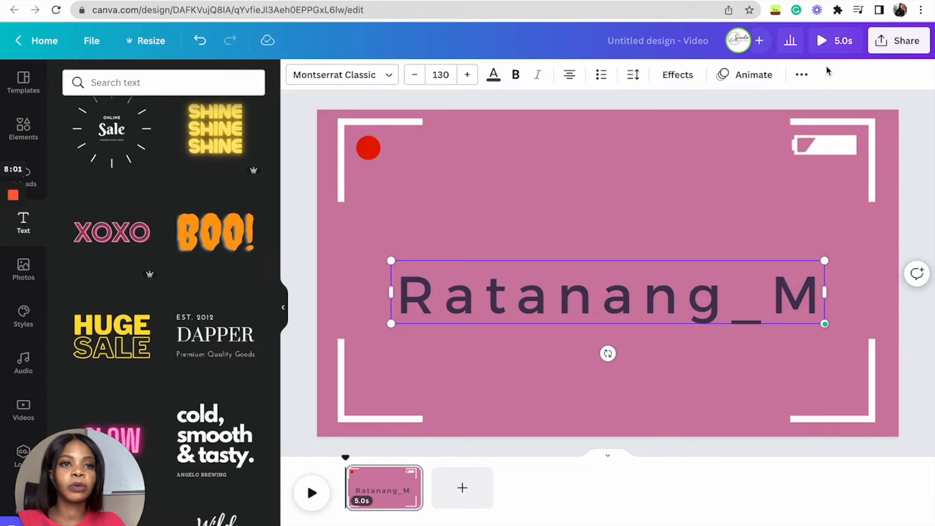
left_click(800, 75)
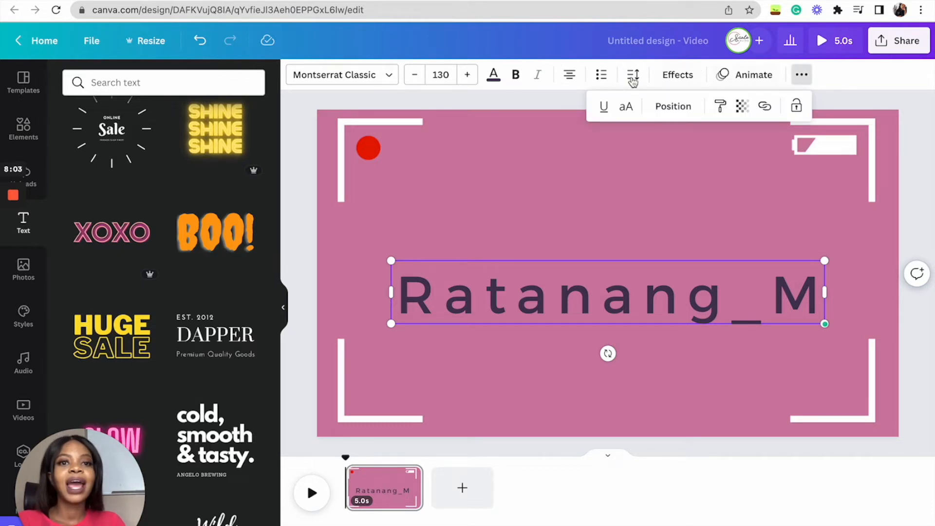
left_click(630, 107)
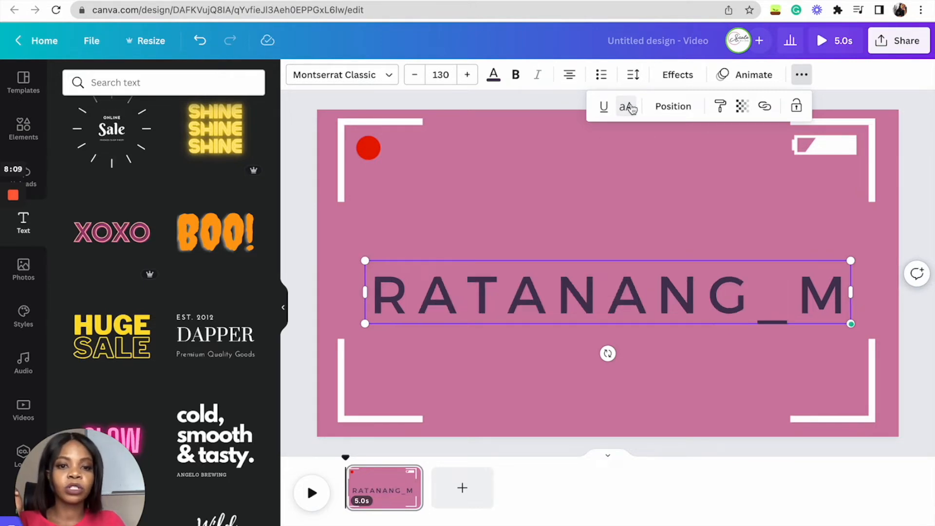
left_click(304, 376)
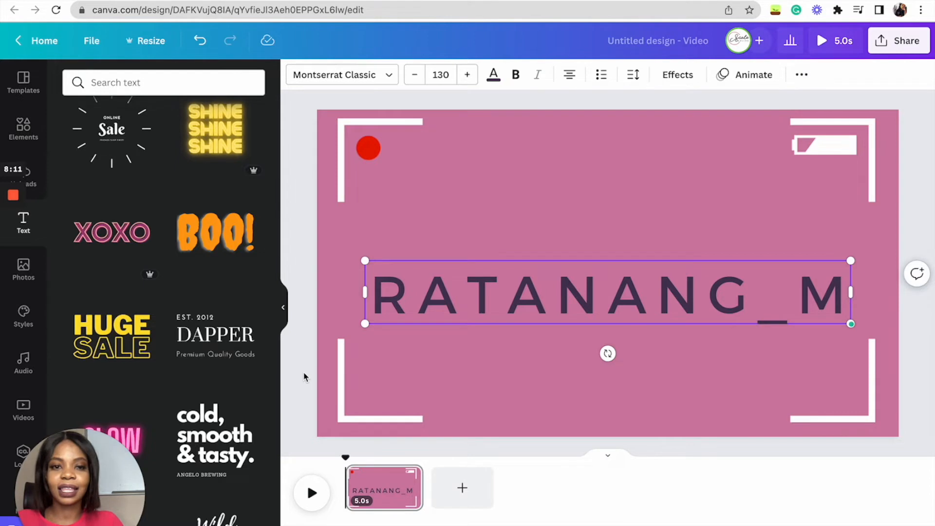
left_click(299, 395)
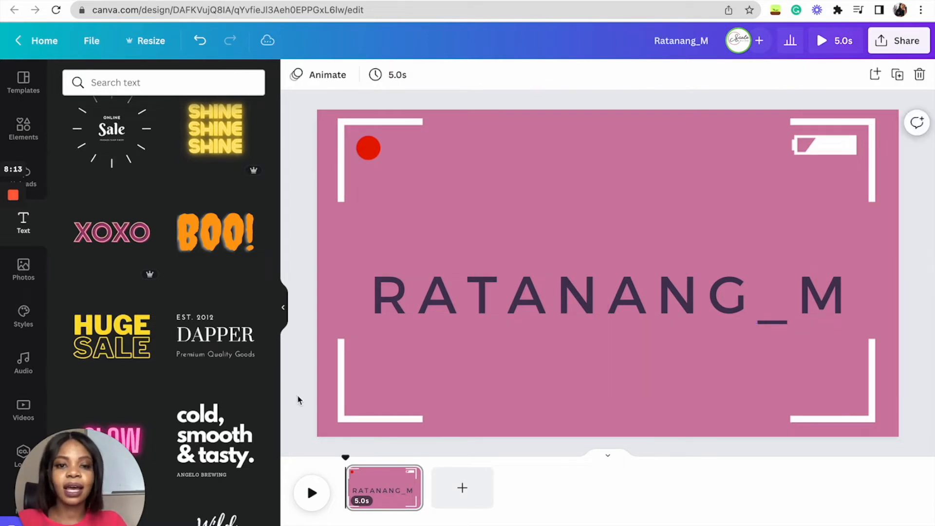
left_click_drag(549, 302, 548, 271)
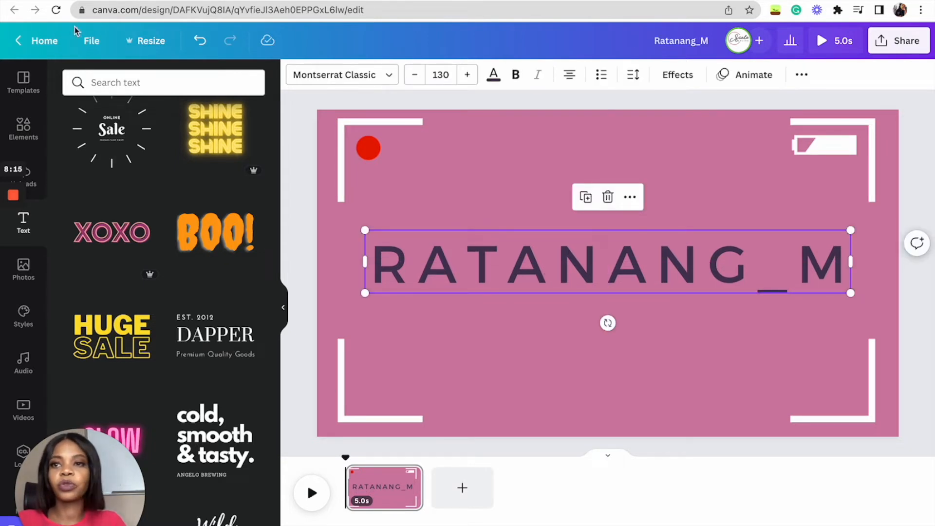
left_click(295, 369)
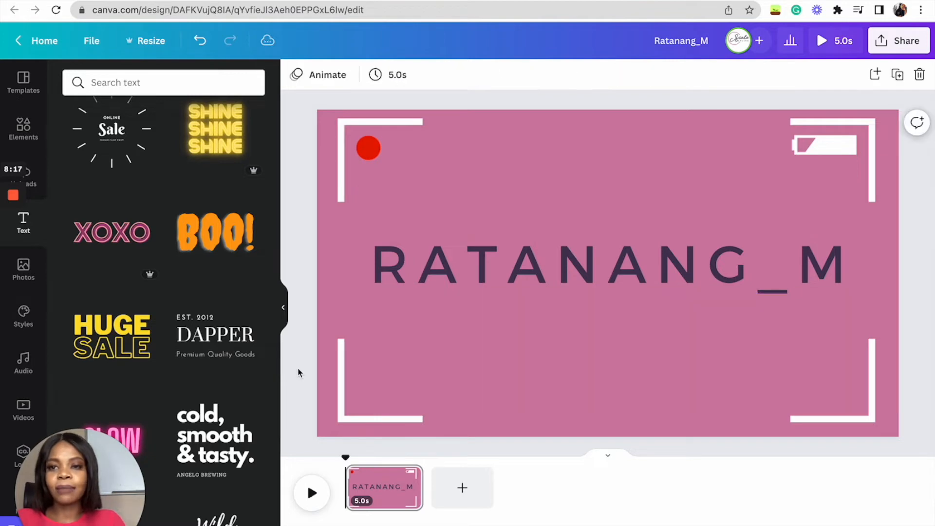
- Add a second subheading text box and move it below the large channel name
scroll(129, 246, "up", 10)
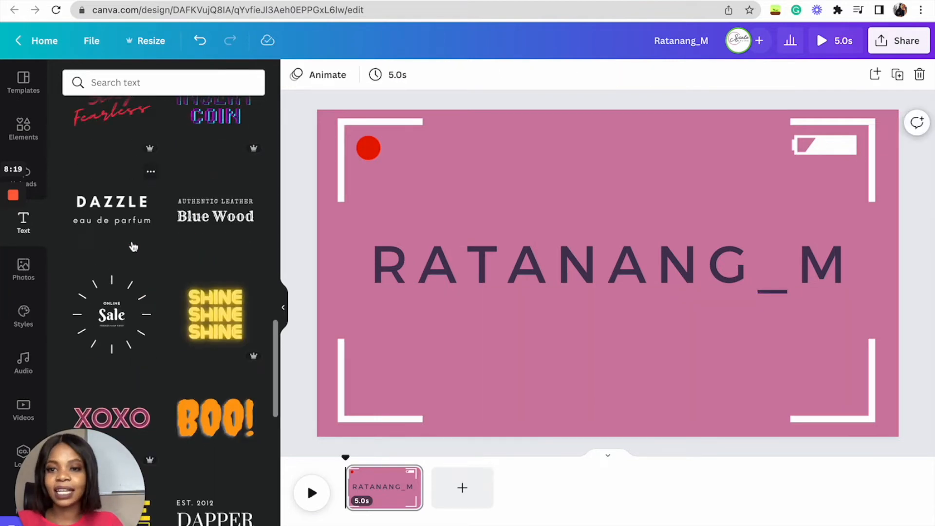
scroll(133, 246, "up", 10)
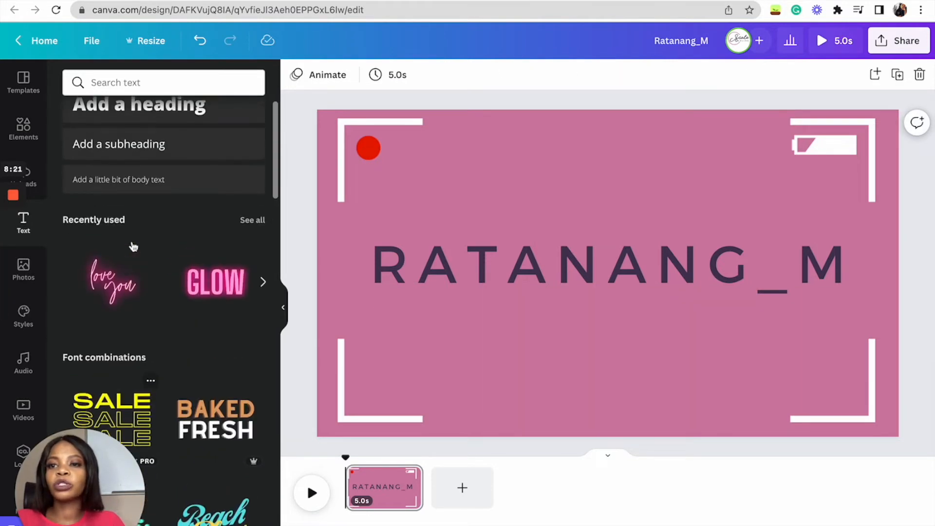
left_click(162, 144)
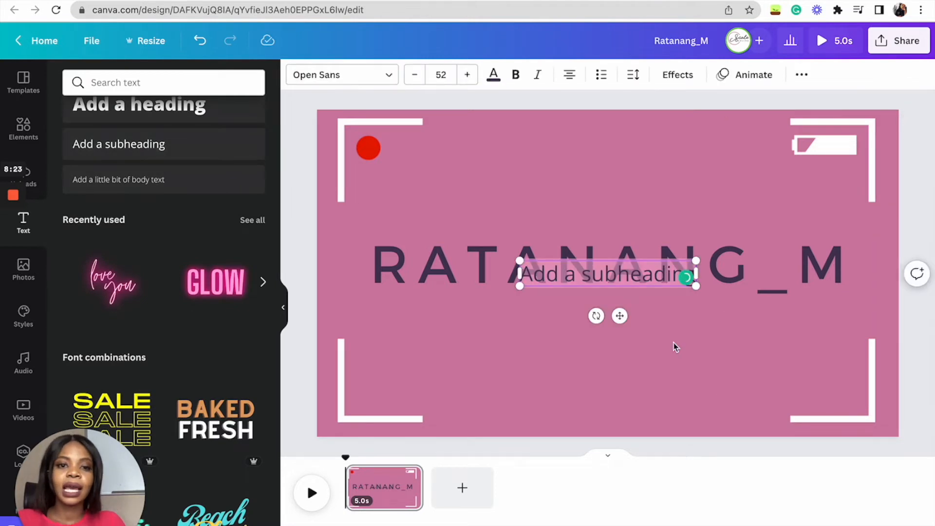
left_click_drag(622, 316, 615, 378)
- Replace the placeholder text of the lower subheading with the channel name in mixed case
double_click(608, 342)
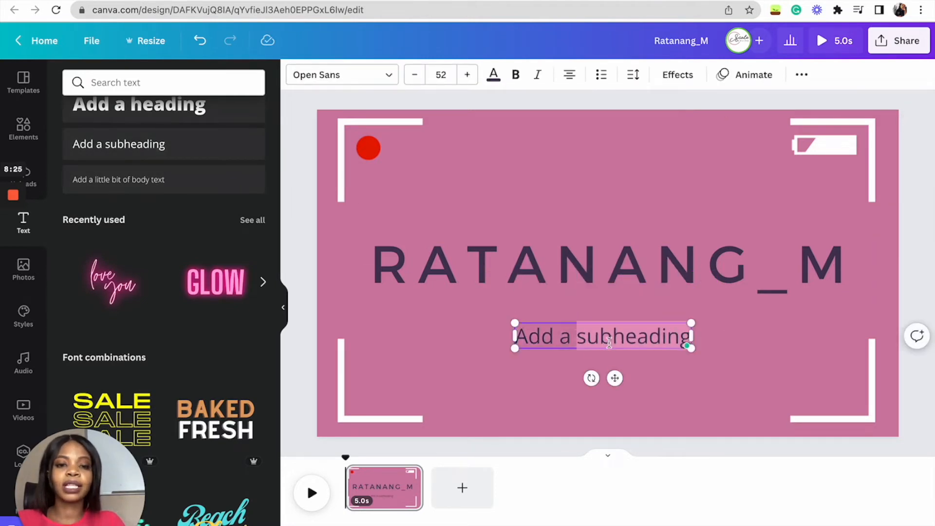
triple_click(609, 343)
key("BackSpace")
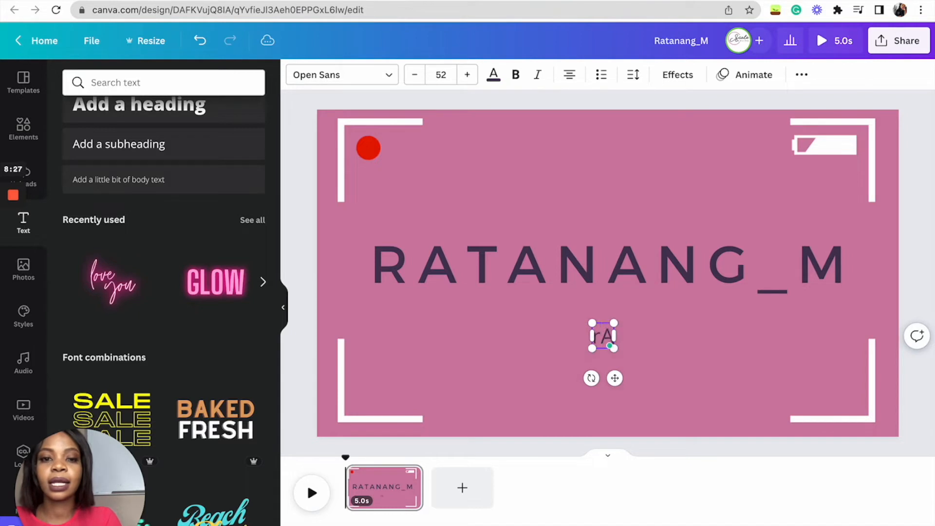
type("R")
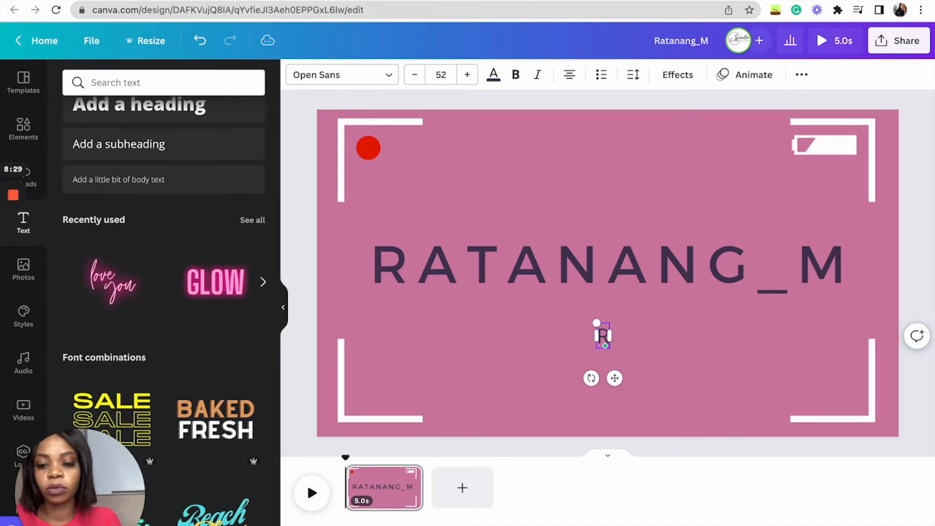
type("atanan")
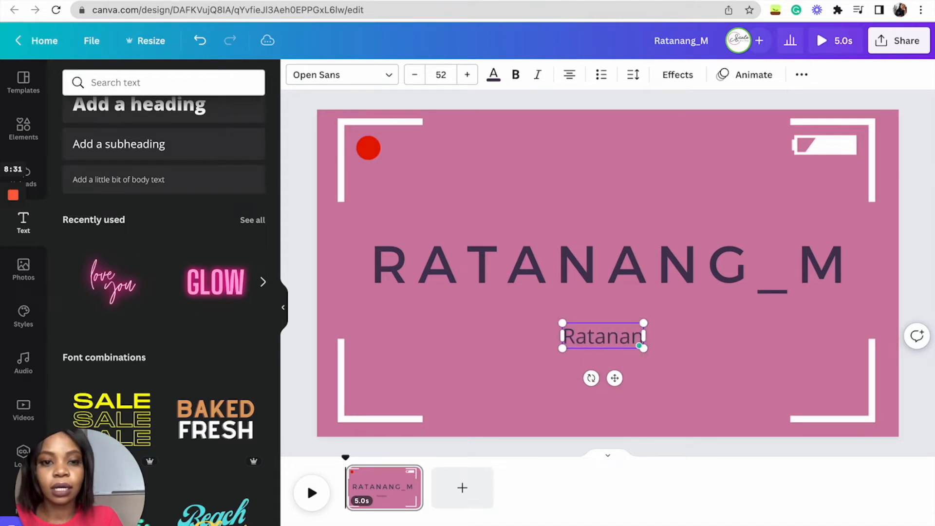
type("g")
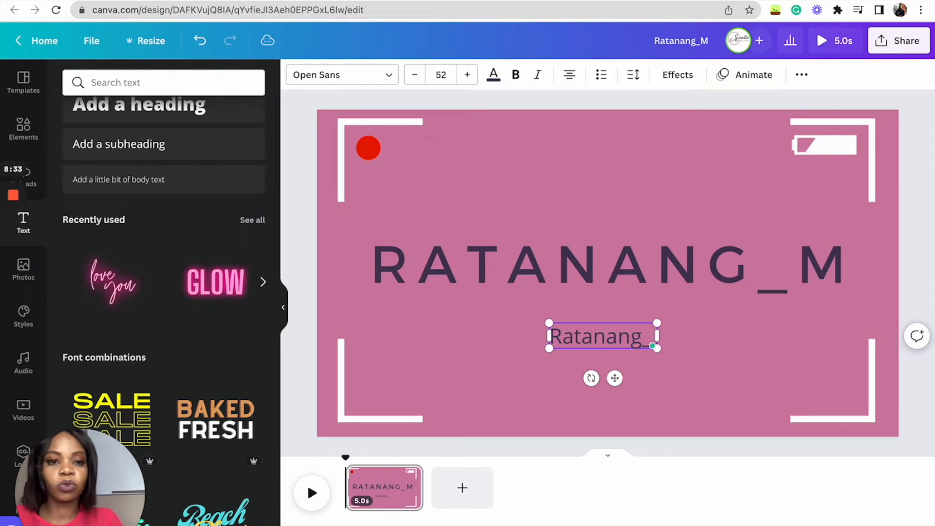
type("_M")
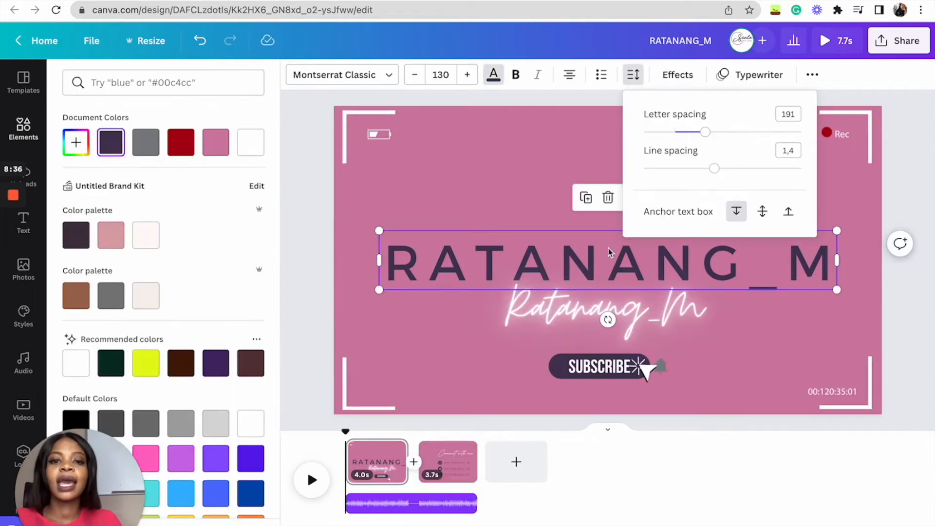
- Check the font of the sample's script text and change the lower channel name's font to Moontime
left_click(550, 307)
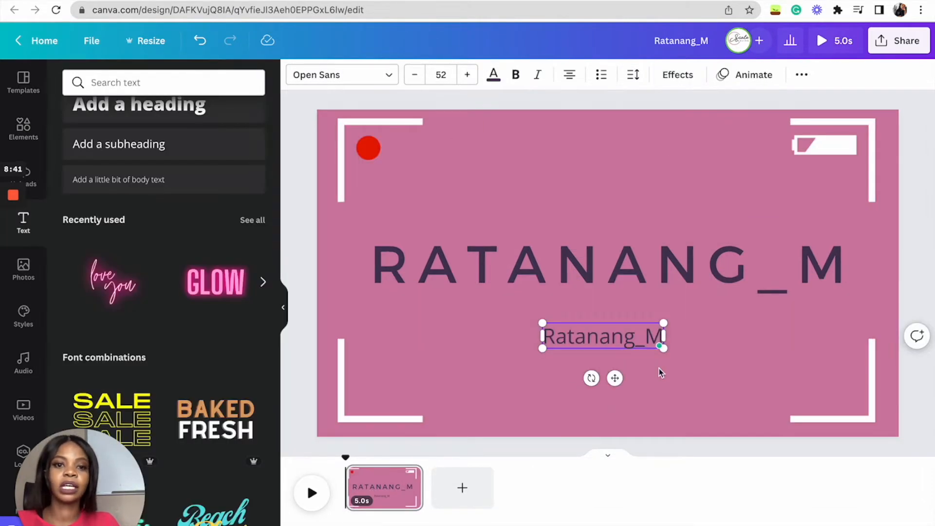
double_click(613, 340)
left_click(341, 75)
type("MONTS")
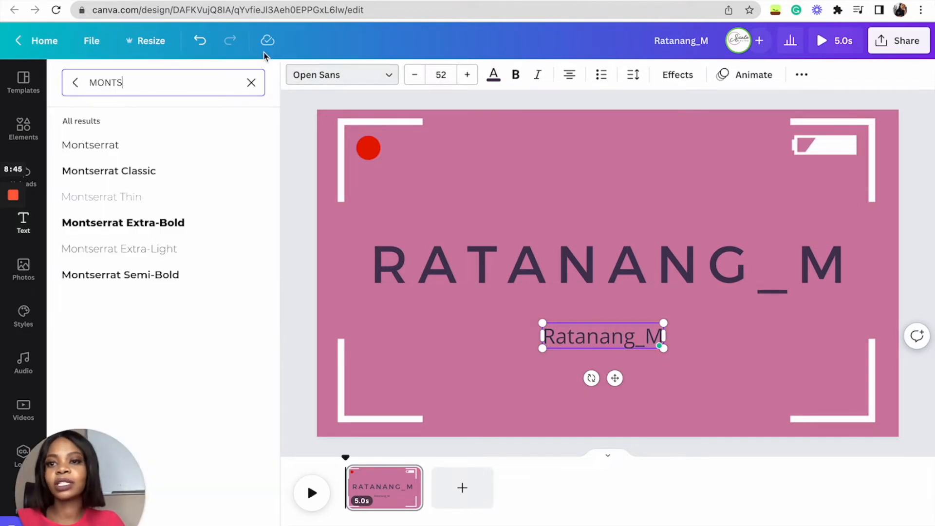
key("BackSpace")
key("BackSpace")
key("BackSpace")
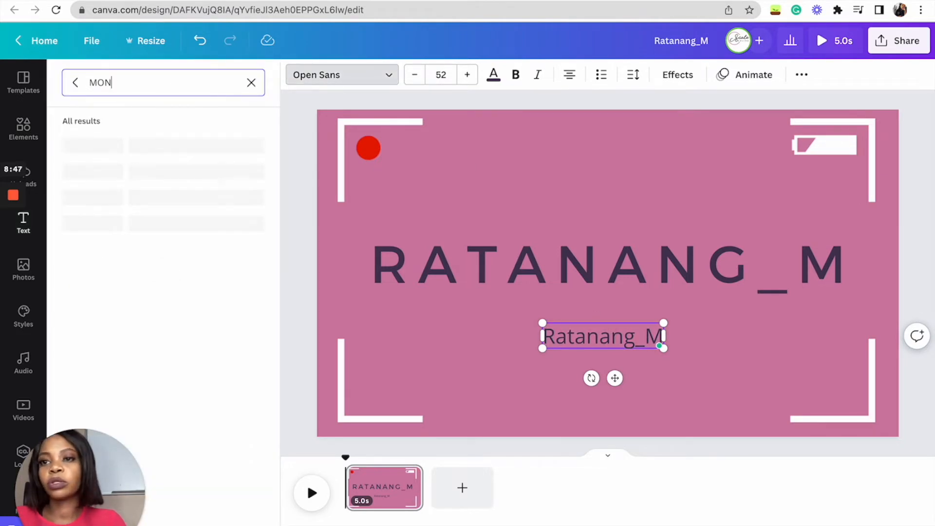
type("O")
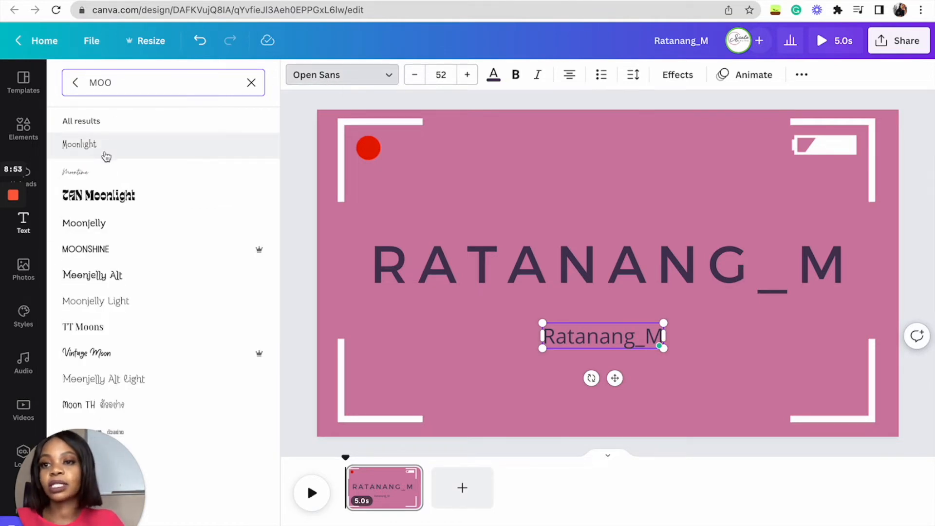
left_click(107, 178)
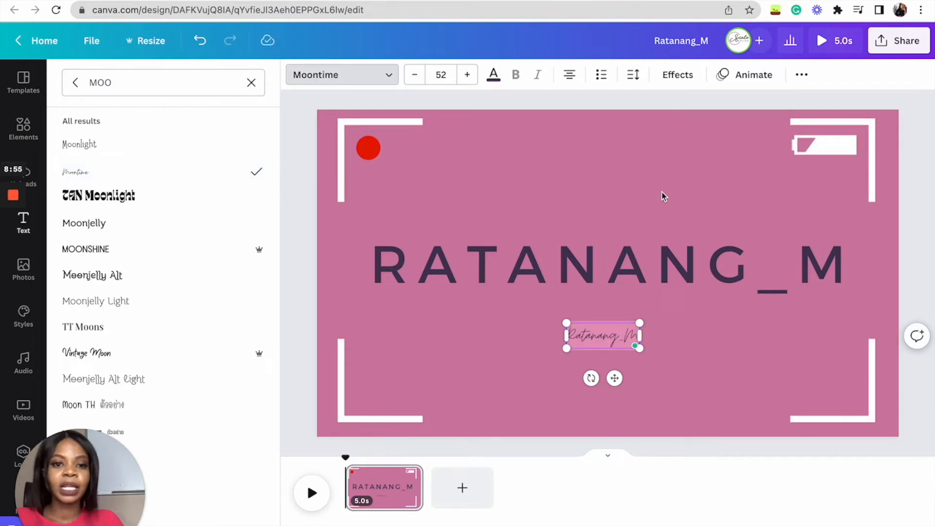
- Give the lower channel name a Neon effect with intensity 59 and color it white
left_click(675, 76)
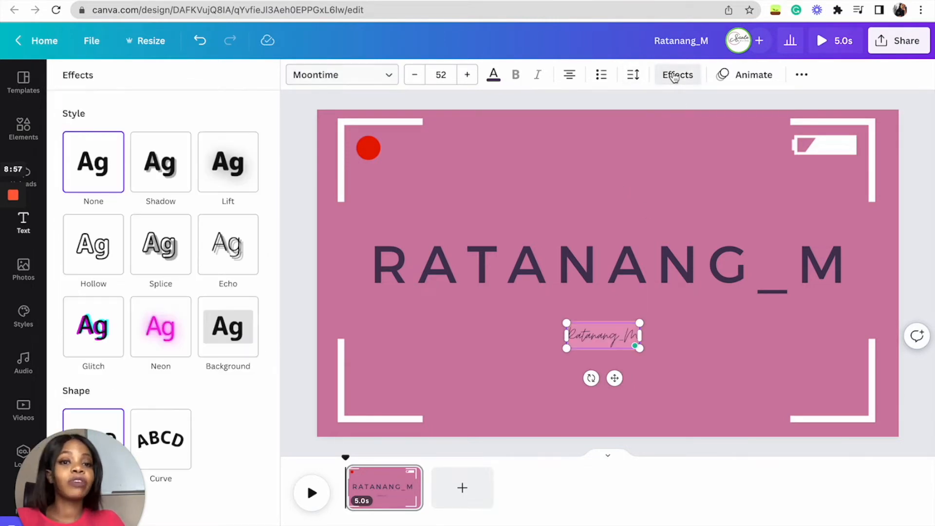
left_click(157, 319)
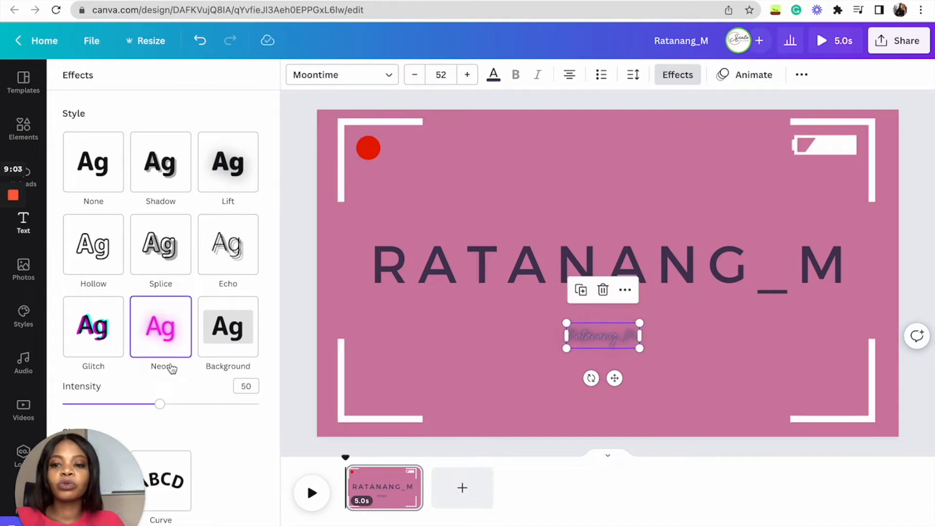
mouse_move(161, 407)
left_mouse_down()
mouse_move(201, 406)
mouse_move(178, 405)
left_mouse_up()
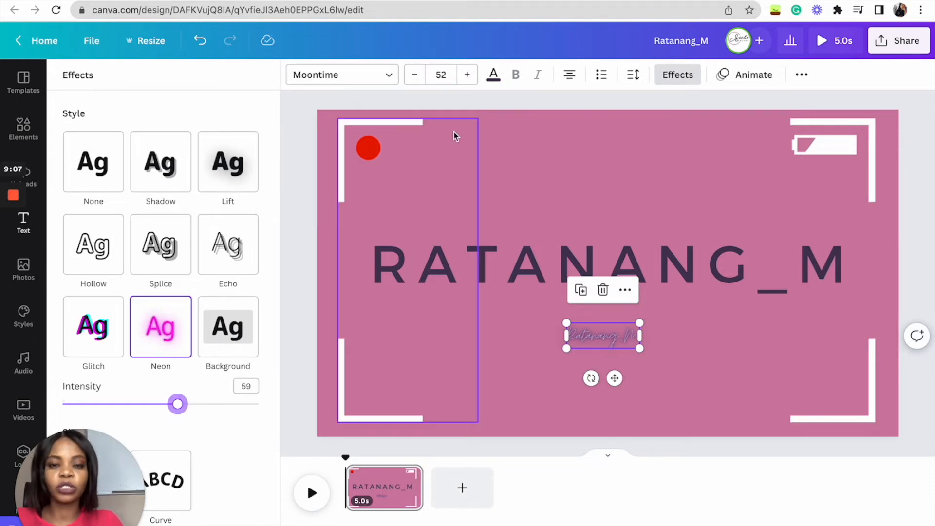
left_click(493, 76)
left_click(225, 150)
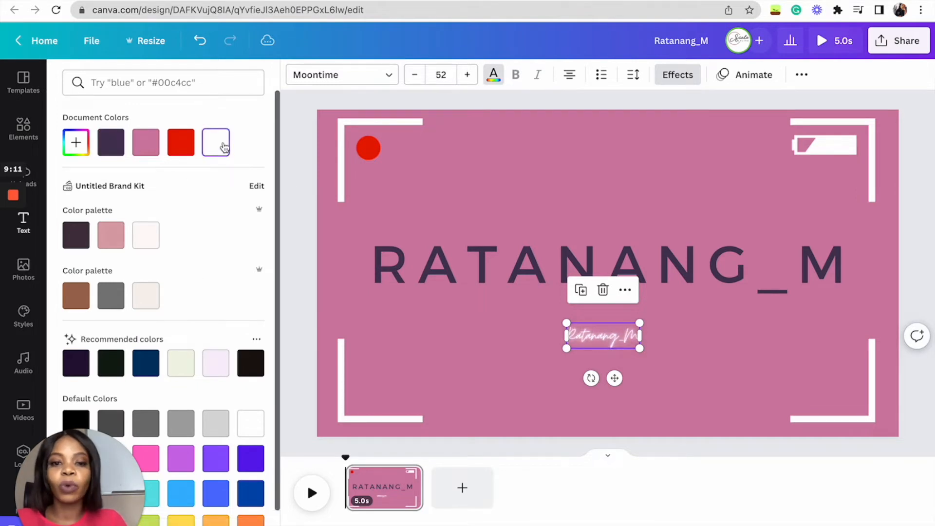
- Set the script channel name's font size to 150 and move it up to overlap the lower part of the large channel name
left_click(441, 76)
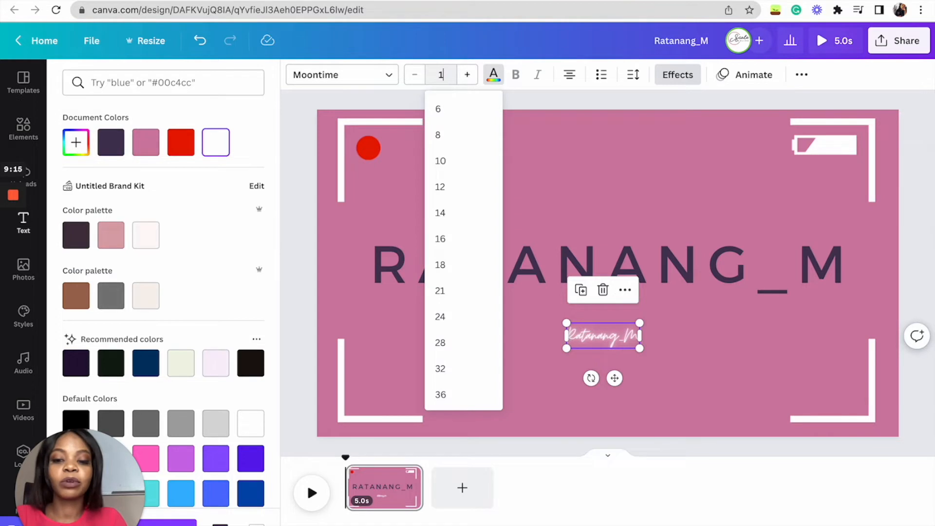
key("Return")
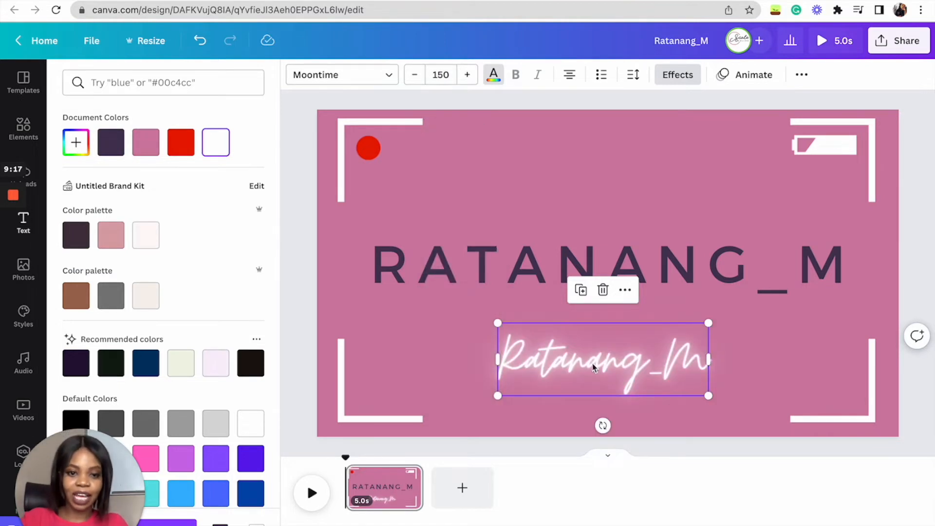
left_click(297, 423)
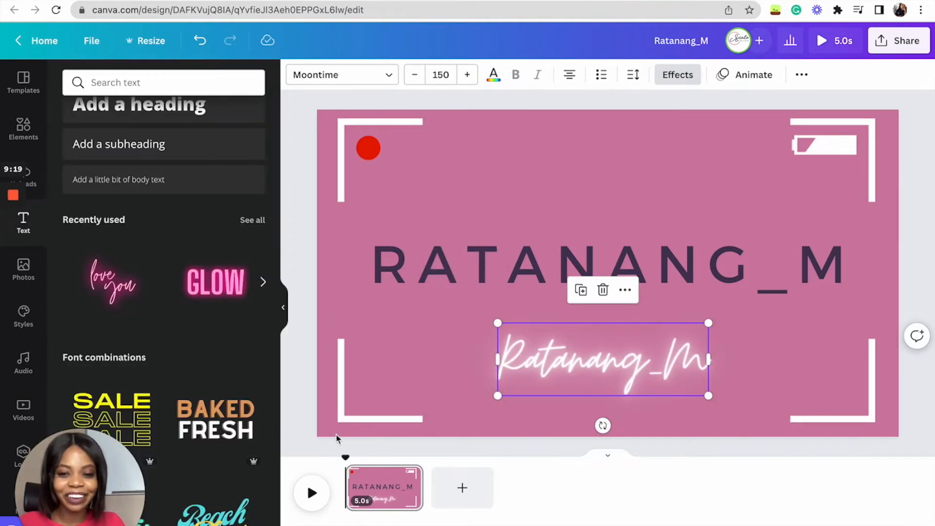
left_click(297, 445)
left_click_drag(610, 380, 589, 302)
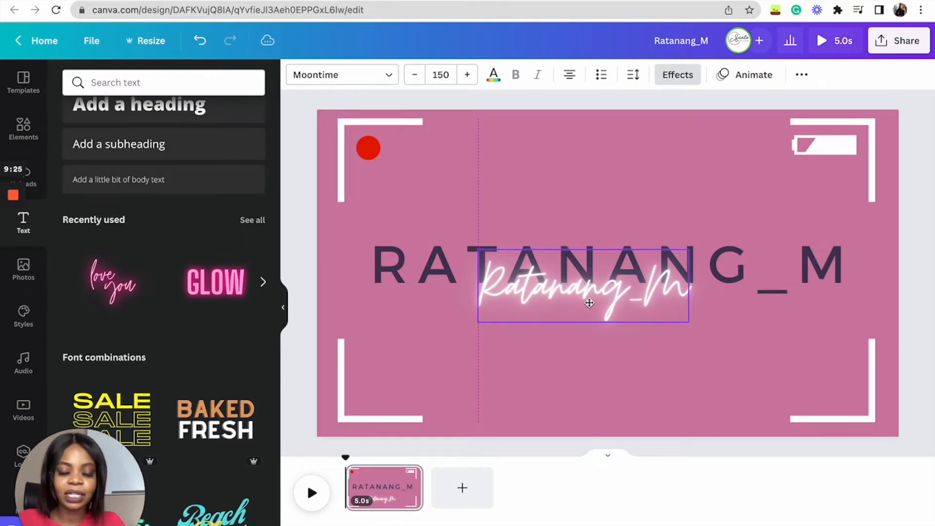
- Apply the Typewriter text animation to the large uppercase channel name, animating both on enter and on exit
left_click(421, 265)
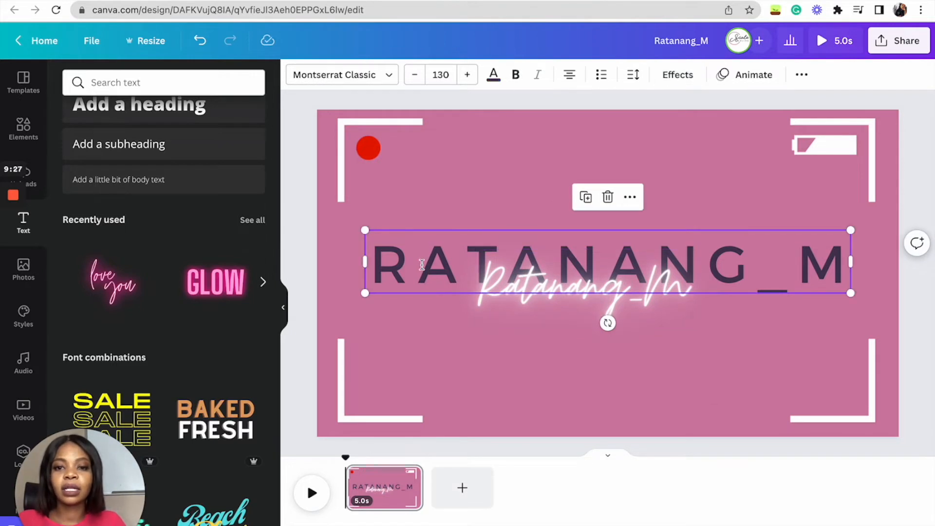
left_click(421, 265)
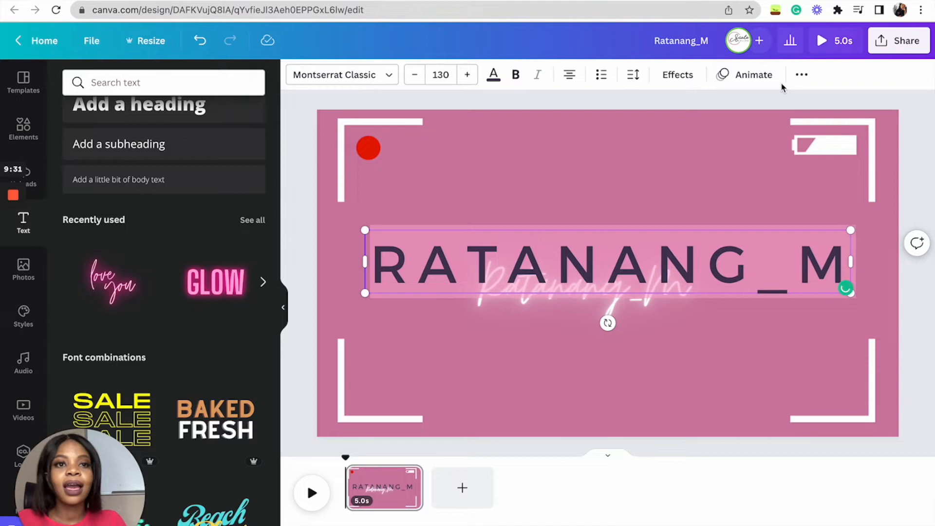
left_click(750, 74)
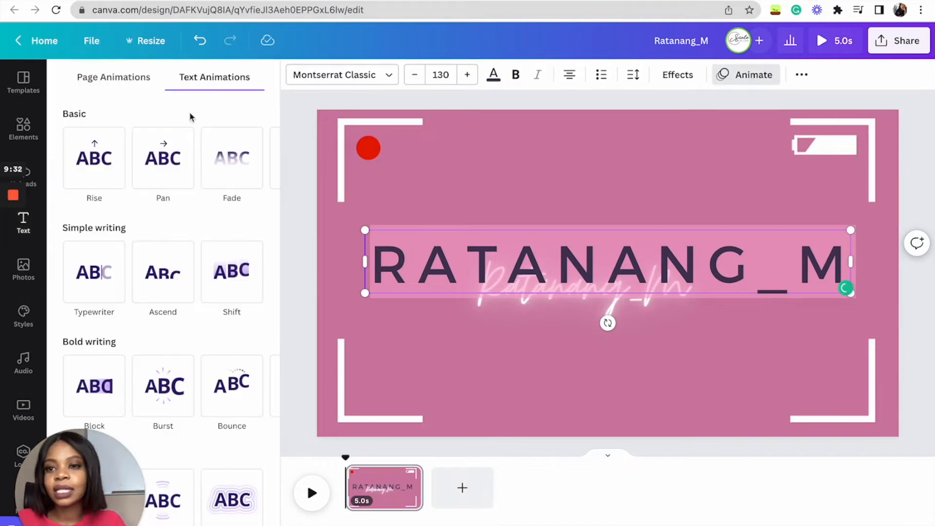
left_click(96, 271)
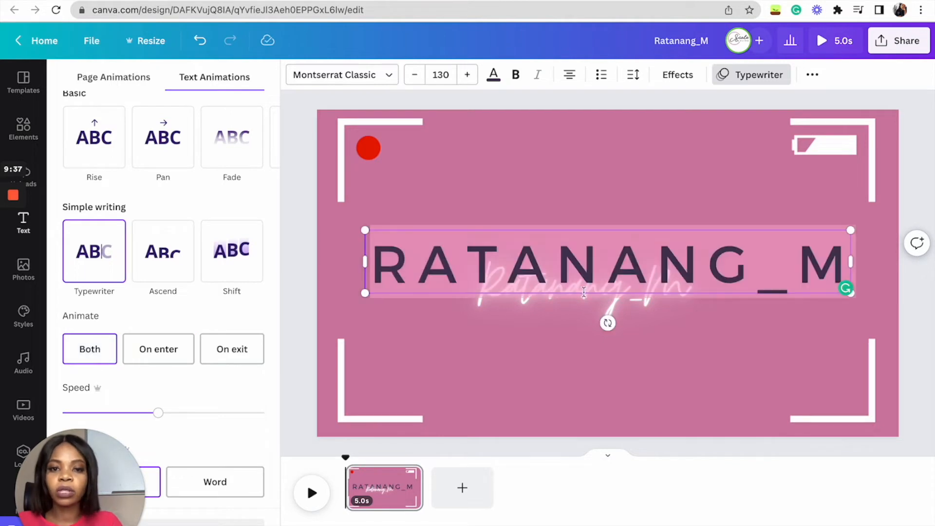
- Apply the Typewriter animation to the neon script channel name and set it to play on both enter and exit
left_click(618, 316)
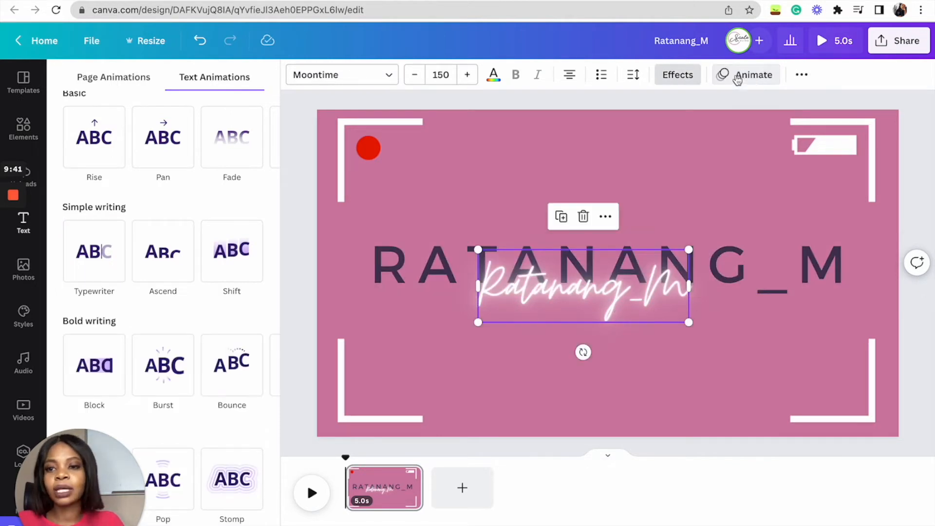
left_click(90, 258)
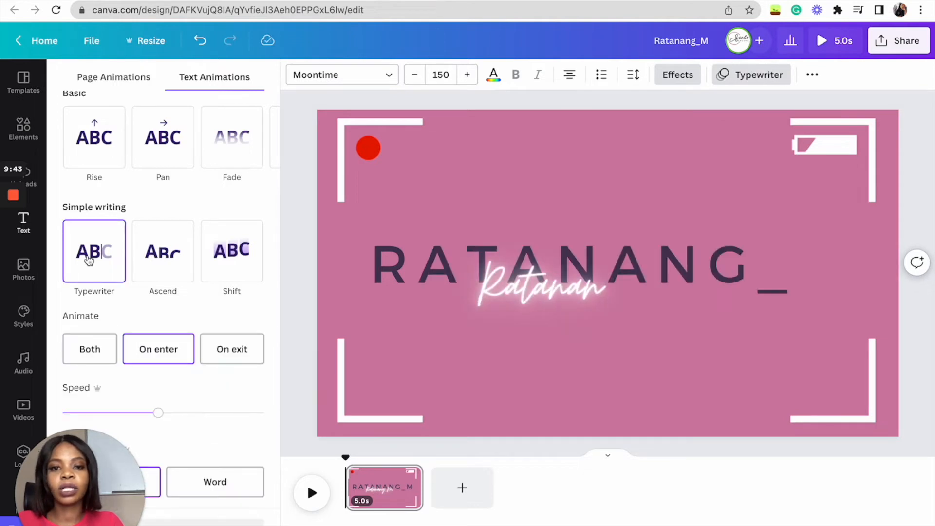
left_click(104, 351)
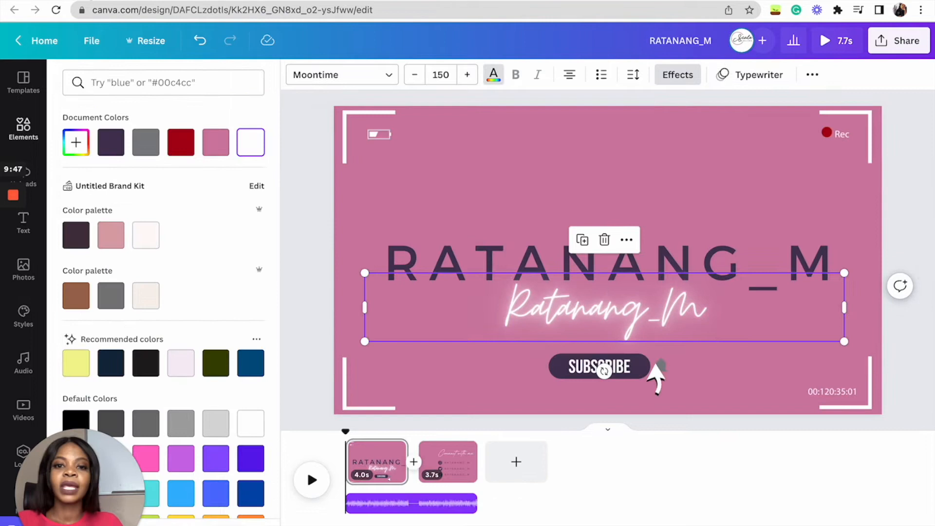
- Check the sample's subscribe button, search the elements for SUBSCRIBE and add the rounded red button with the gray bell
left_click(565, 371)
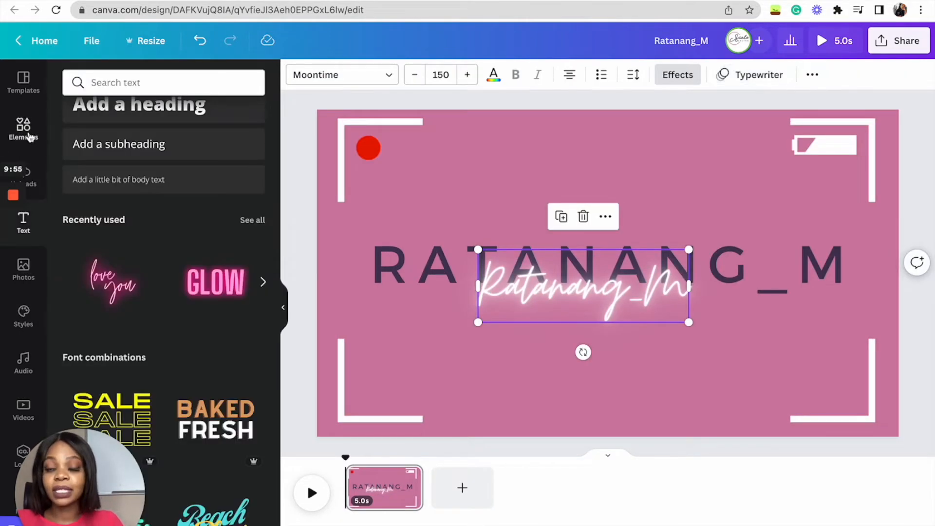
left_click(28, 130)
left_click(188, 83)
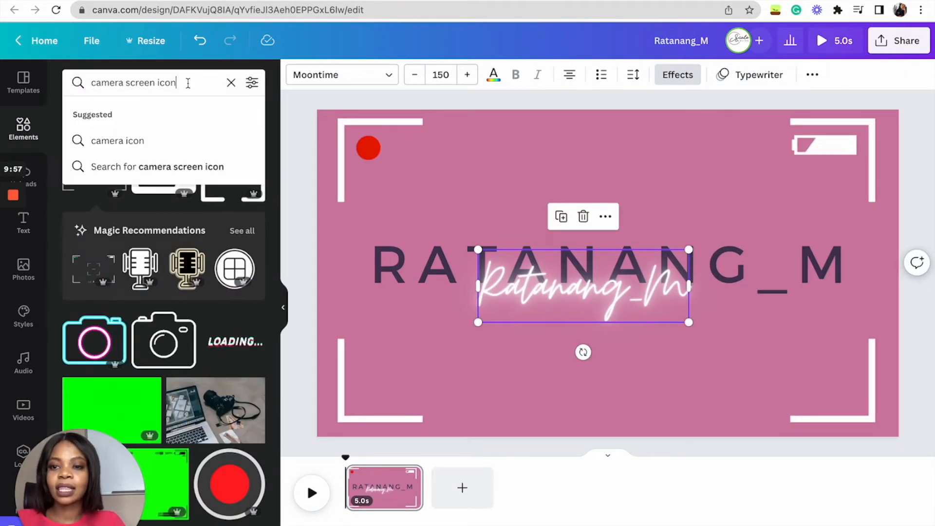
key("super+a")
key("BackSpace")
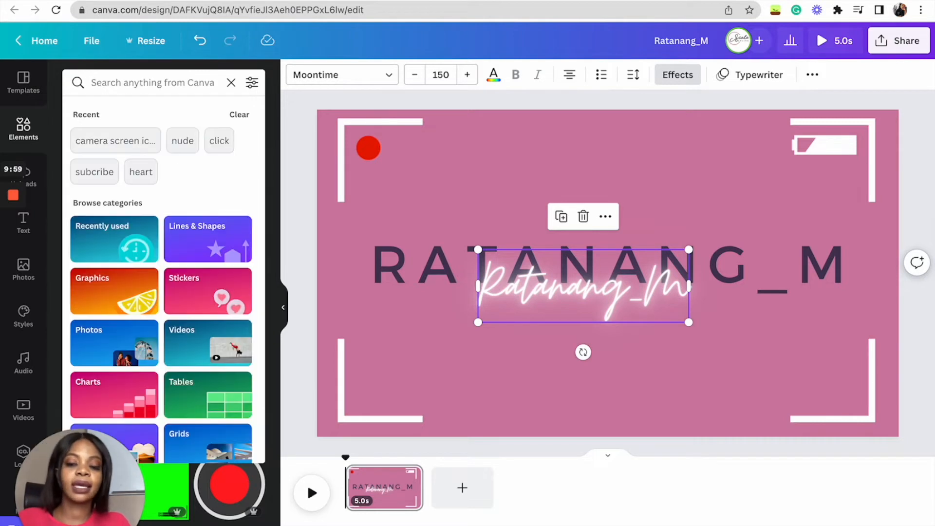
type("SUBSCRIBE")
key("Return")
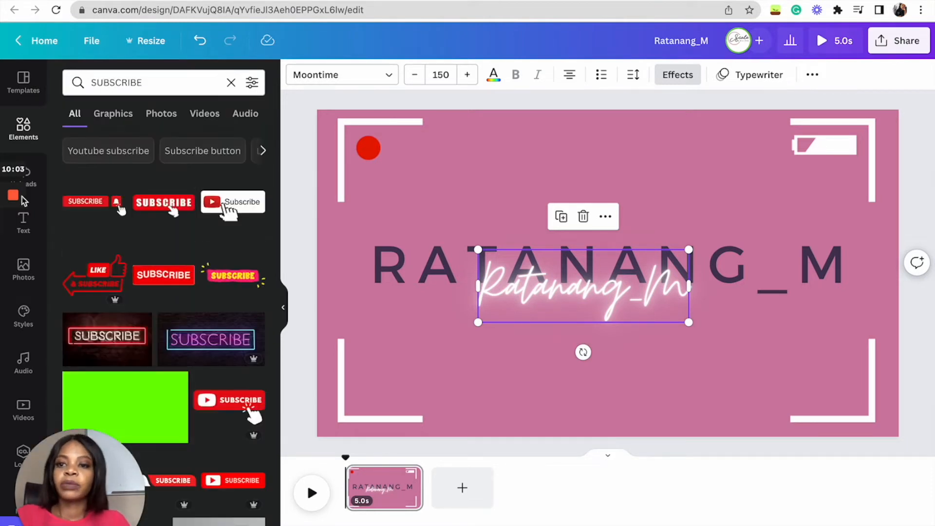
scroll(161, 272, "down", 3)
scroll(251, 263, "down", 5)
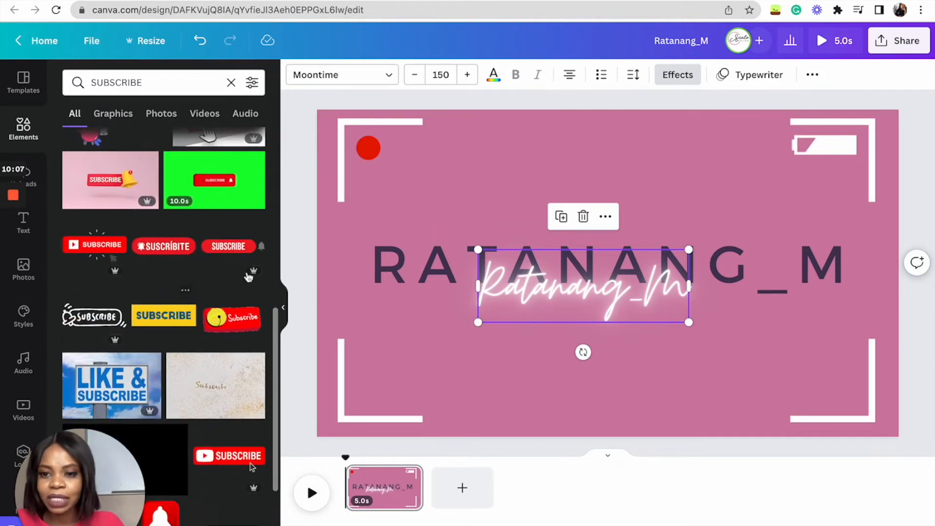
left_click(228, 246)
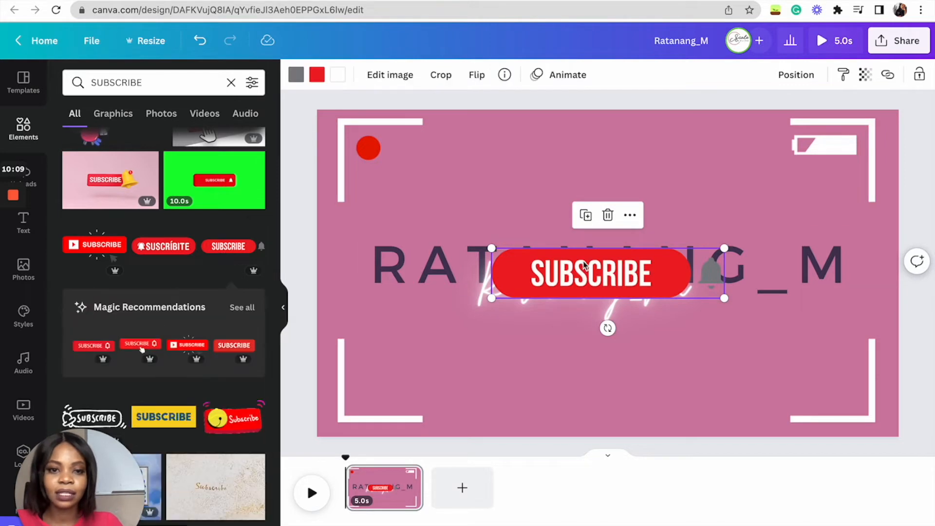
- Move the subscribe button below the channel names and shrink it slightly
left_click_drag(591, 271, 589, 373)
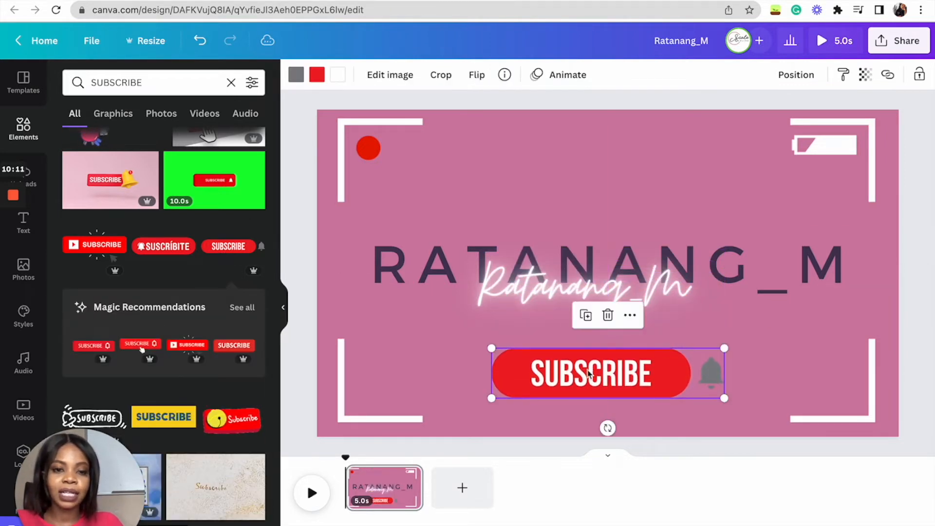
left_click_drag(724, 397, 678, 388)
left_click_drag(585, 375, 596, 374)
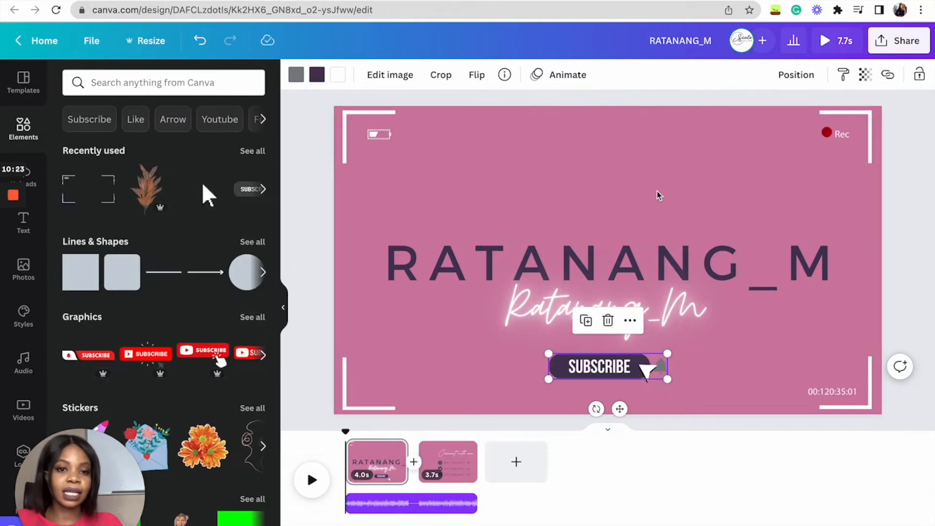
- Copy the large channel name's color code #493657 and apply it to the red part of the subscribe button
left_click(635, 268)
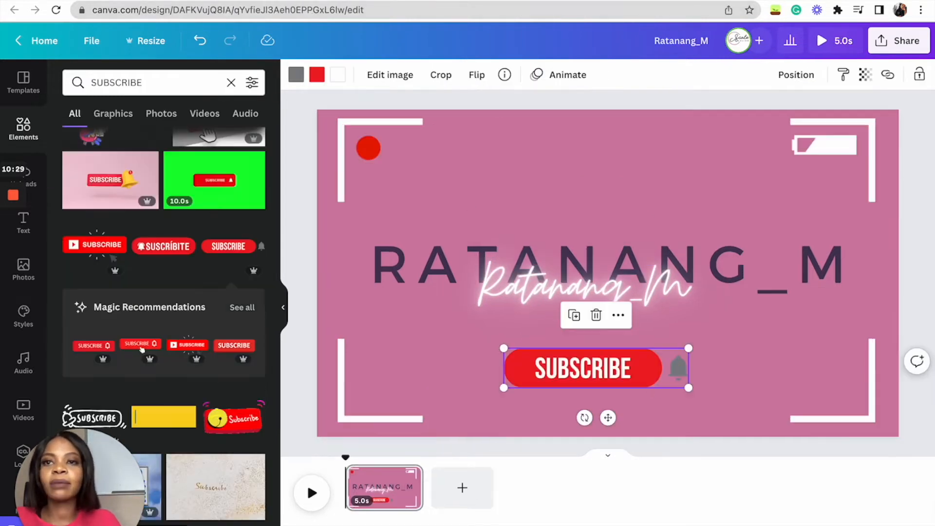
left_click(404, 256)
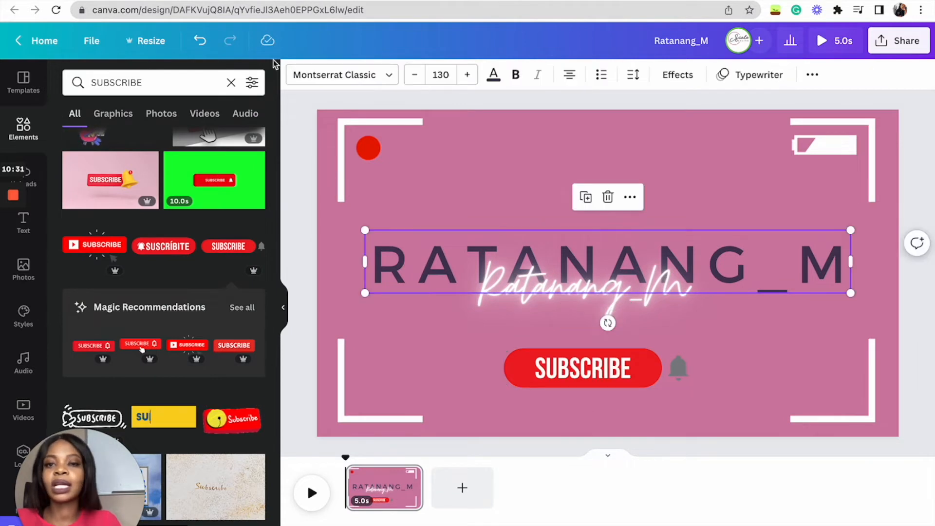
left_click(493, 78)
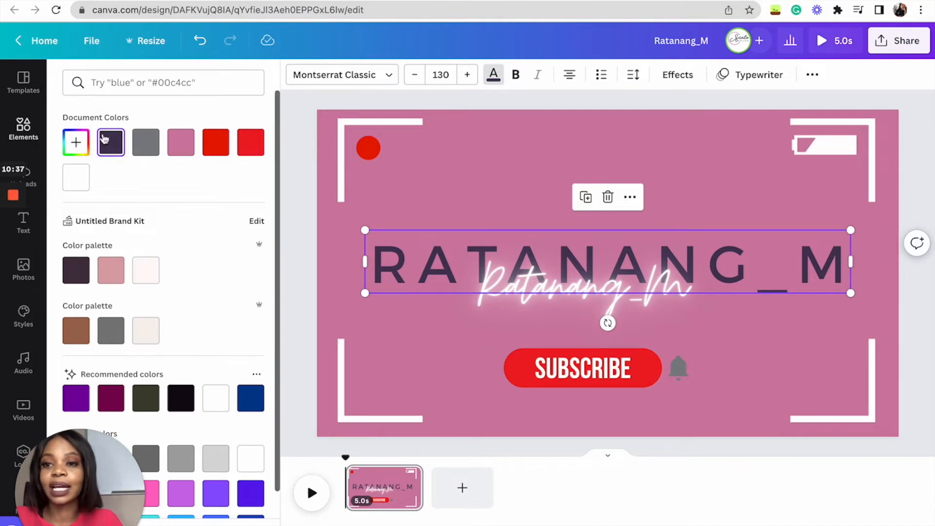
left_click(80, 144)
key("super+c")
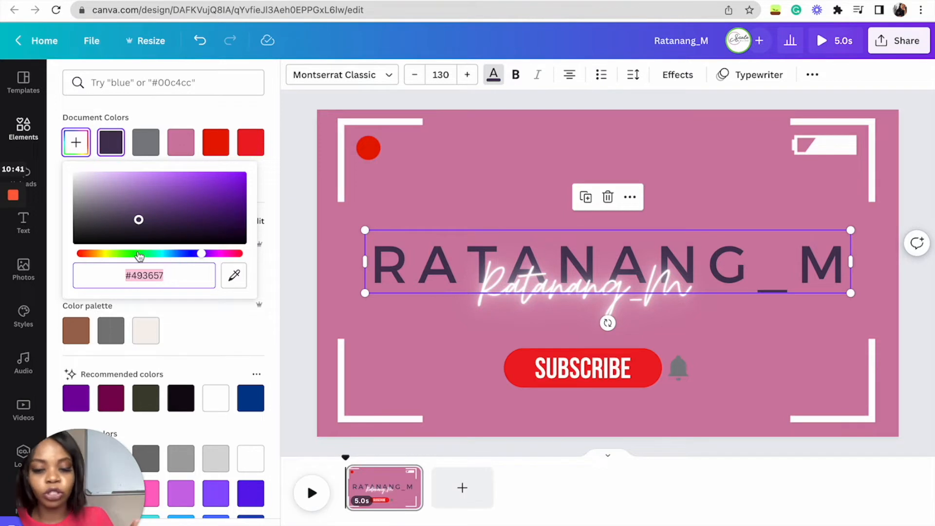
left_click(582, 369)
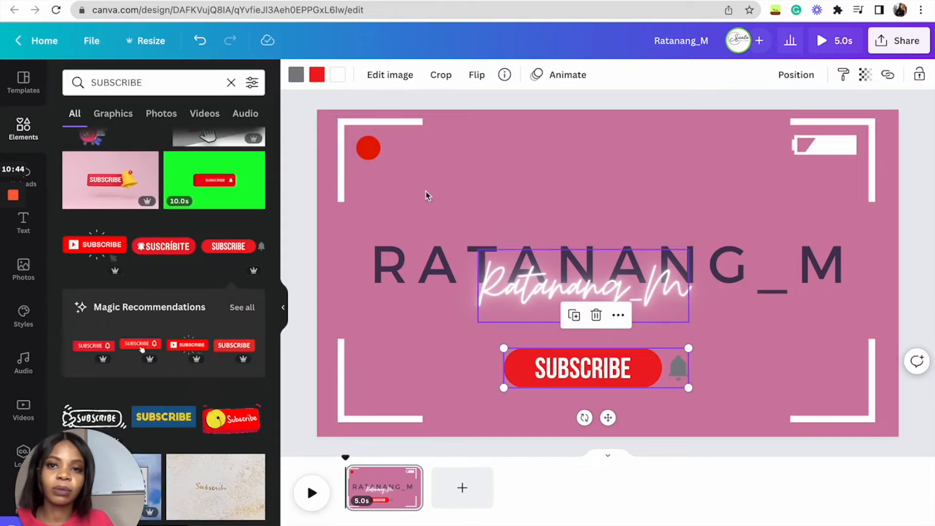
left_click(317, 76)
left_click(76, 143)
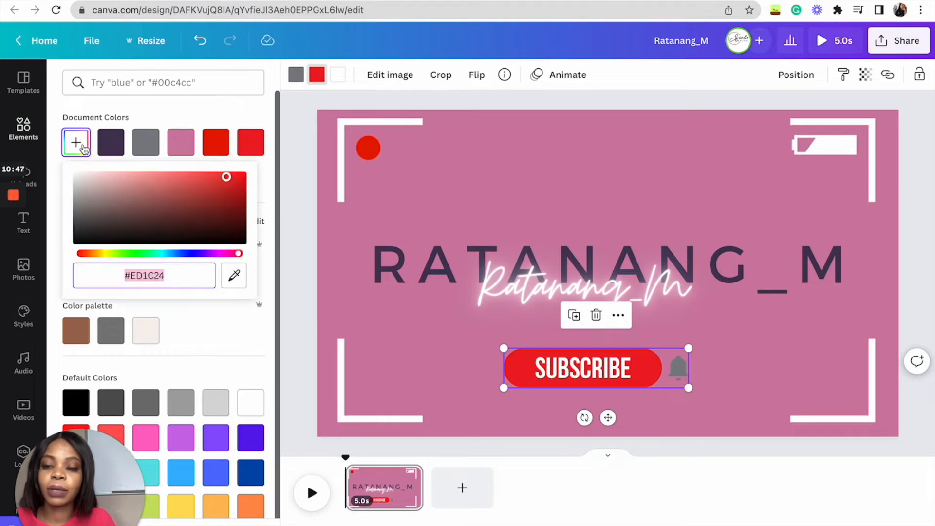
key("super+v")
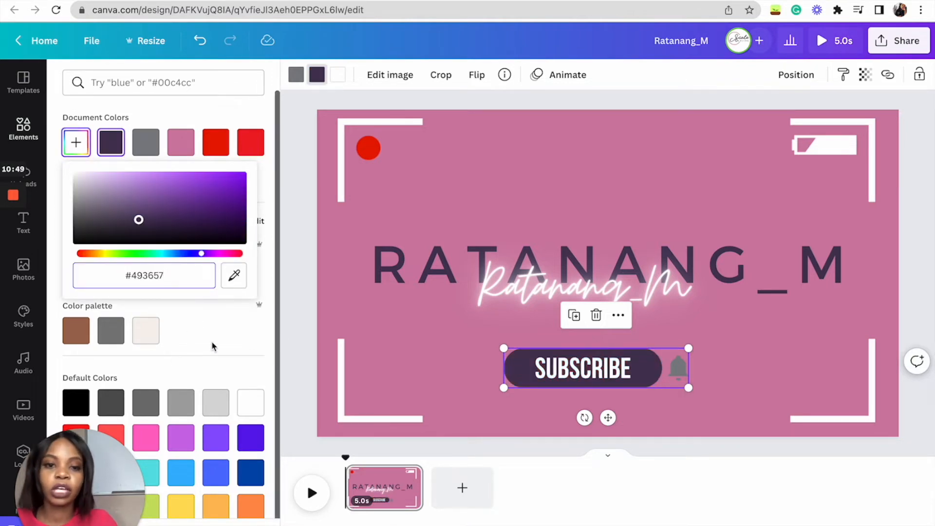
- Shrink the subscribe button further and center it below the channel names
left_click(301, 438)
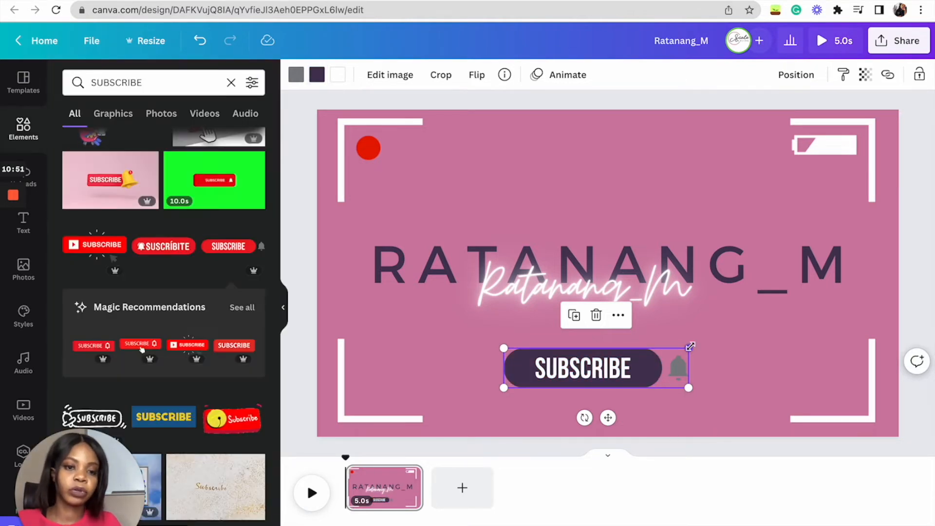
left_click_drag(687, 348, 638, 360)
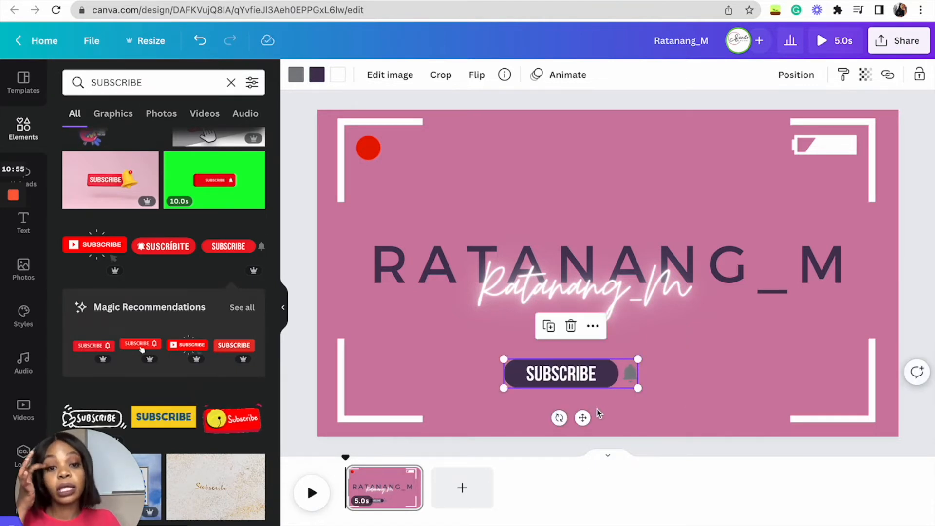
left_click_drag(584, 419, 596, 419)
- Recolor the gray bell beside the subscribe button to white
left_click(296, 76)
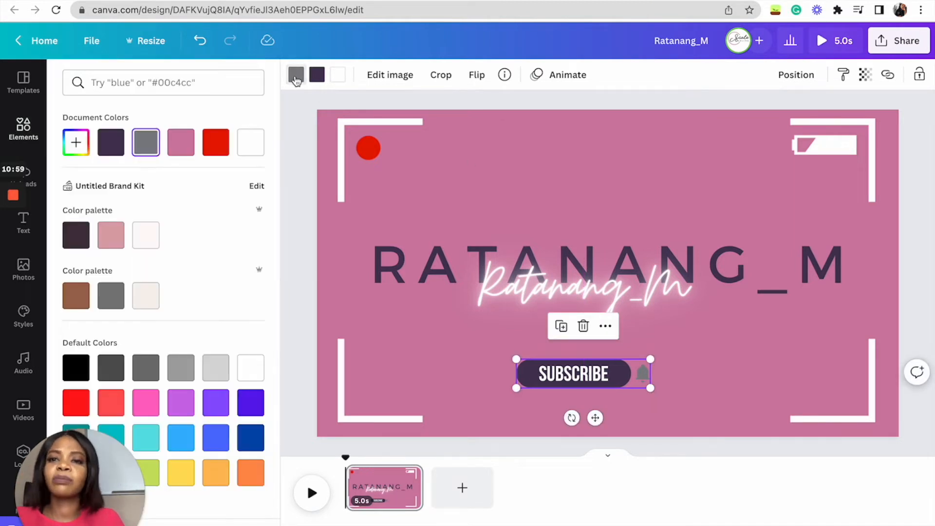
left_click(252, 149)
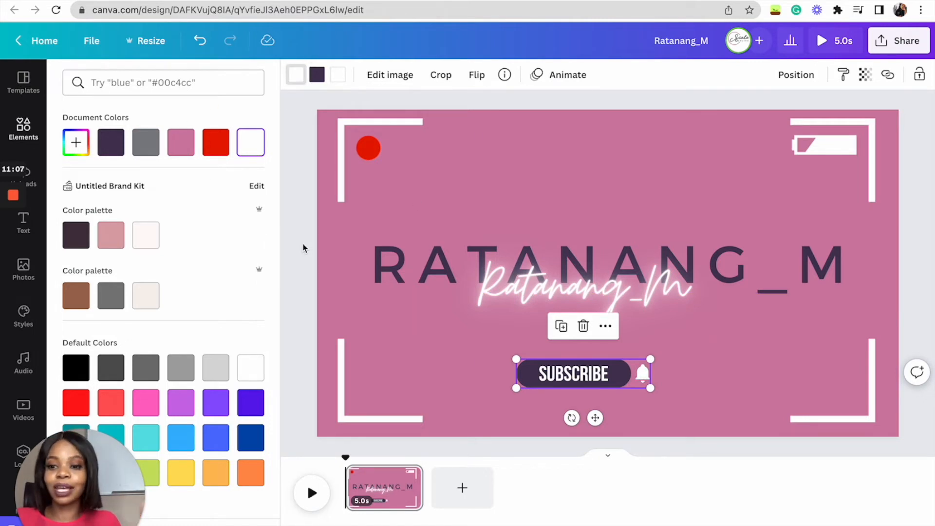
key("Escape")
- Replace the SUBSCRIBE search term with CLICK and search the elements for it
left_click(180, 87)
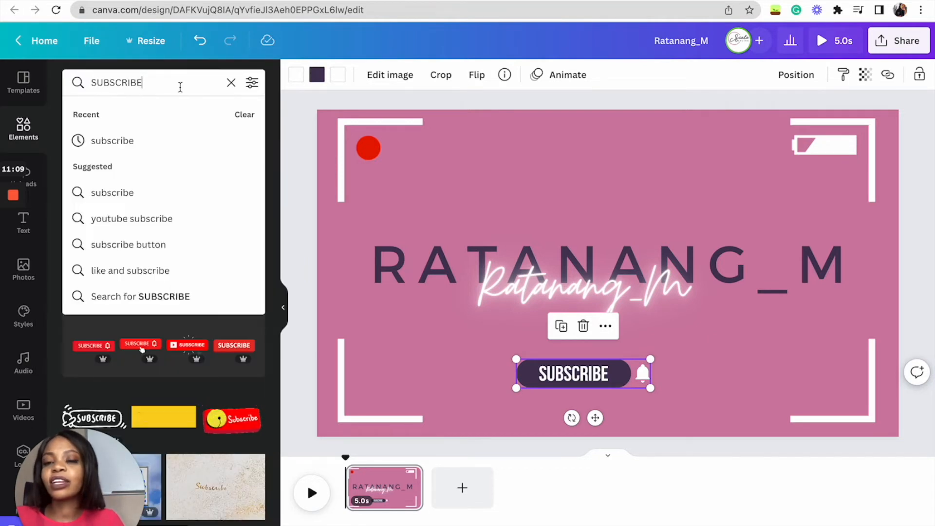
double_click(180, 87)
key("BackSpace")
type("CLICK")
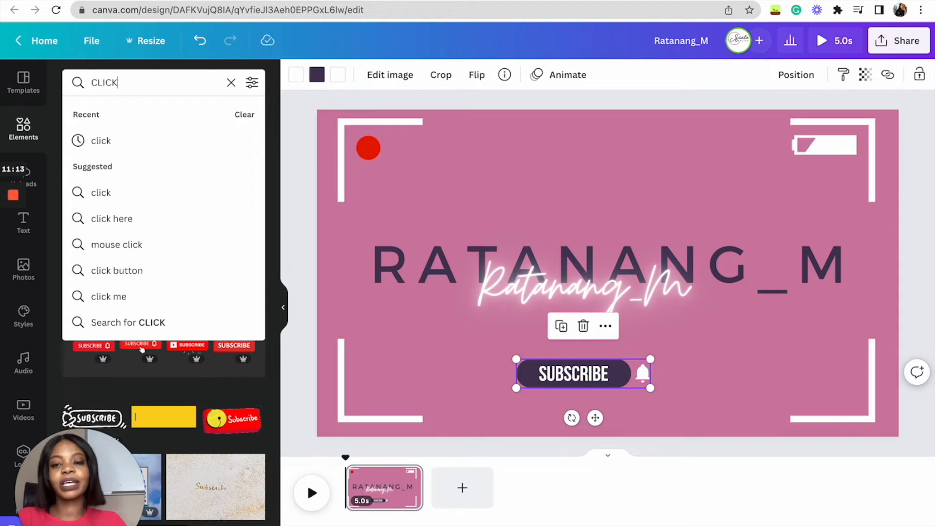
key("Return")
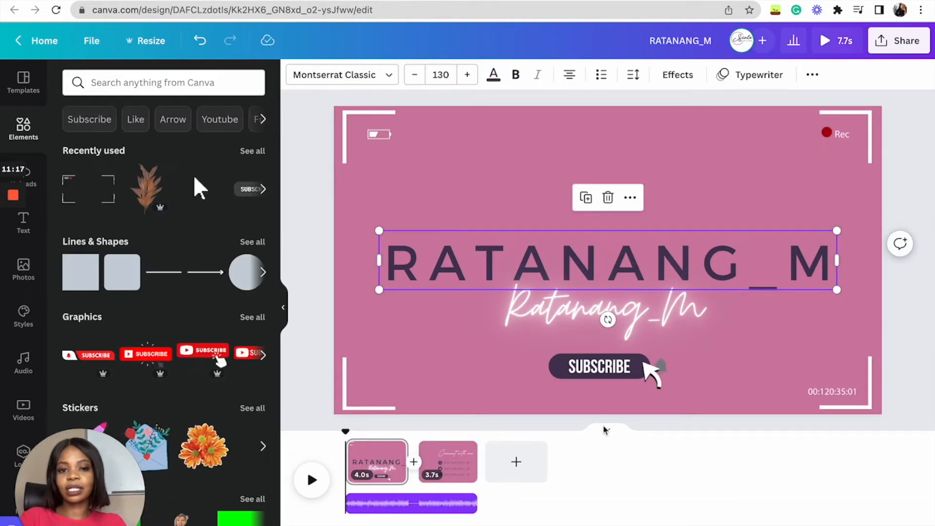
- Check the sample's cursor, add the animated white arrow from the results and shrink it onto the right end of the subscribe button
left_click(647, 375)
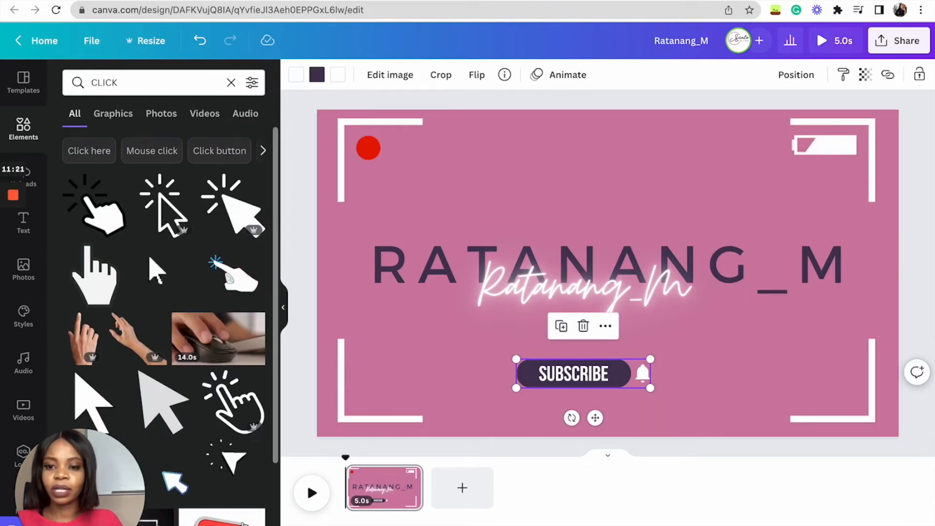
left_click(237, 470)
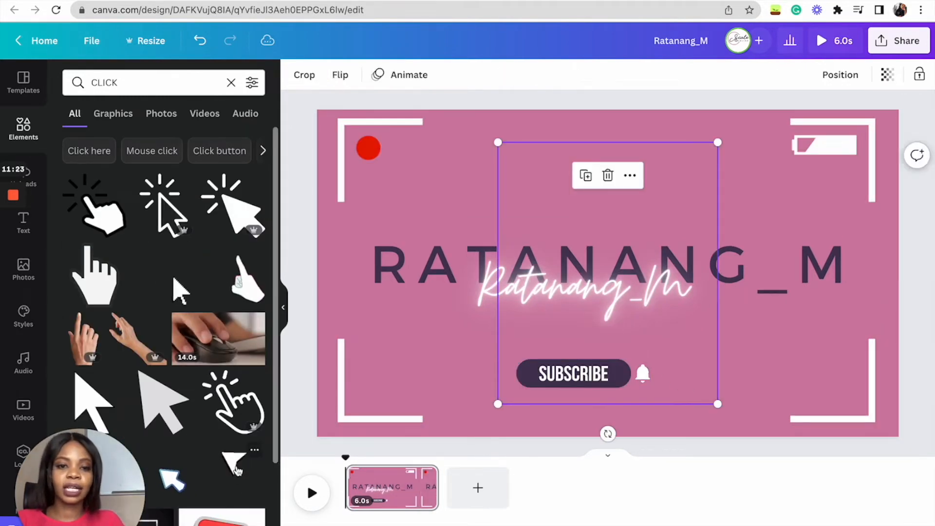
left_click_drag(497, 142, 677, 374)
left_click_drag(713, 435, 627, 439)
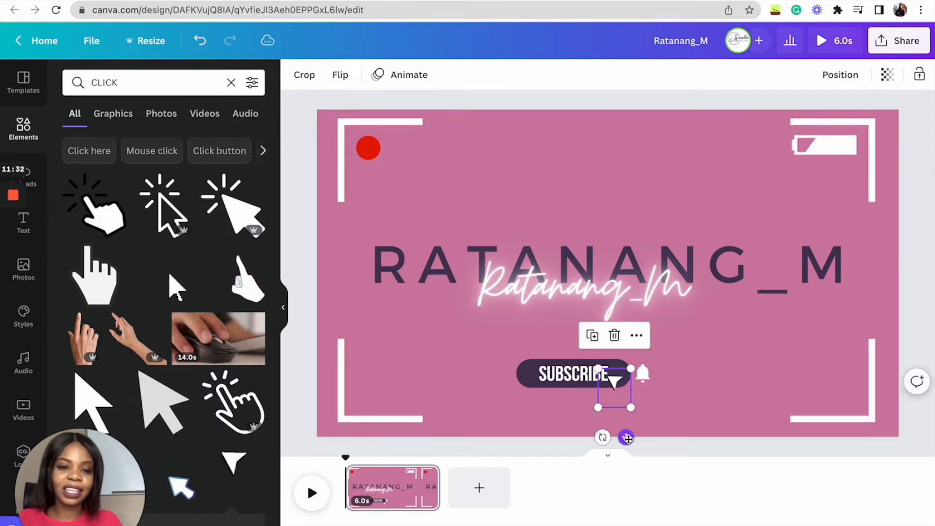
- Apply the Pop animation to the subscribe button and set it to play on both enter and exit
left_click(563, 377)
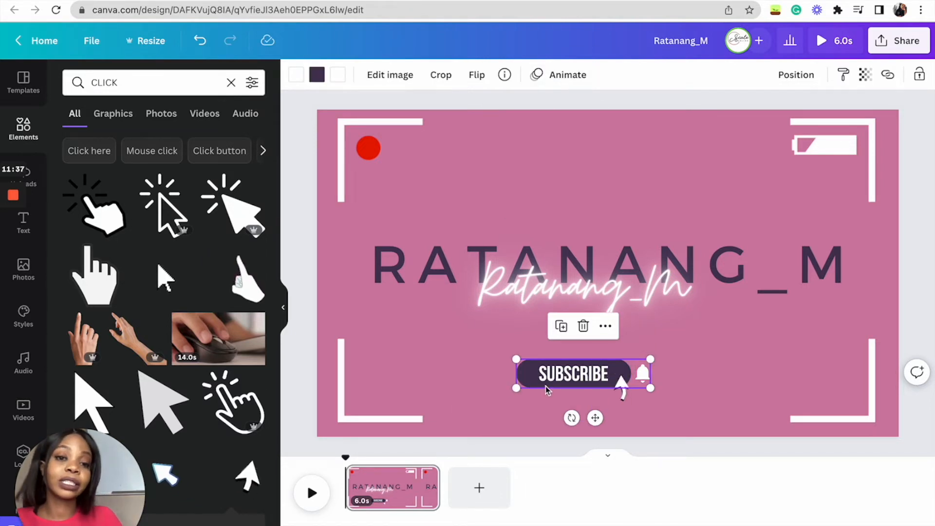
left_click(563, 78)
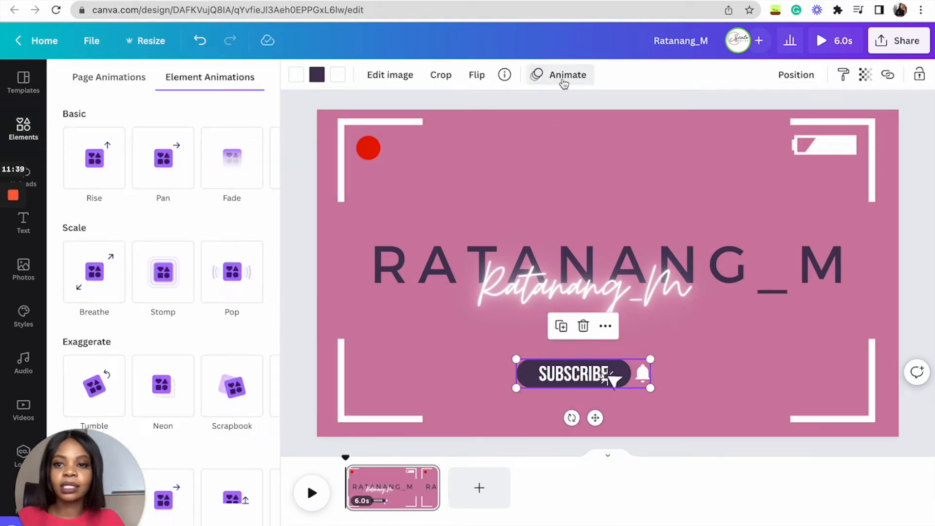
left_click(233, 276)
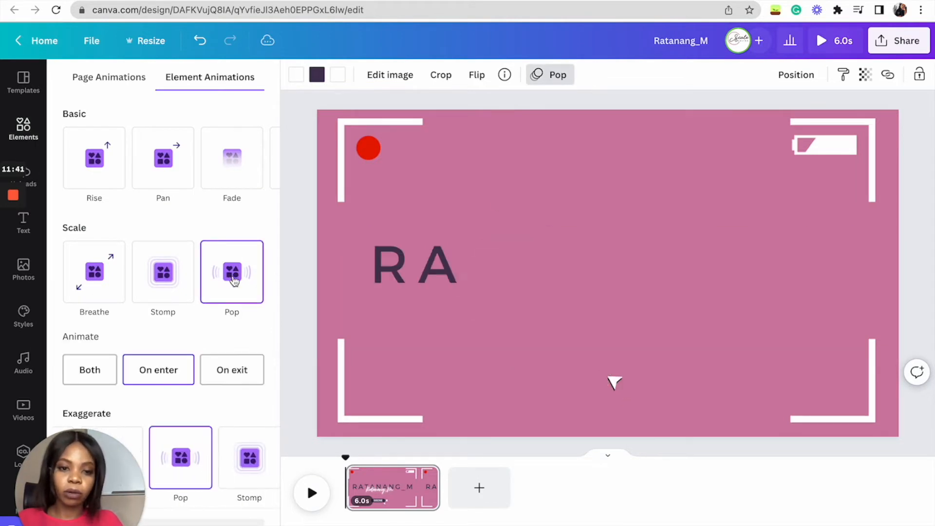
left_click(92, 371)
left_click(288, 401)
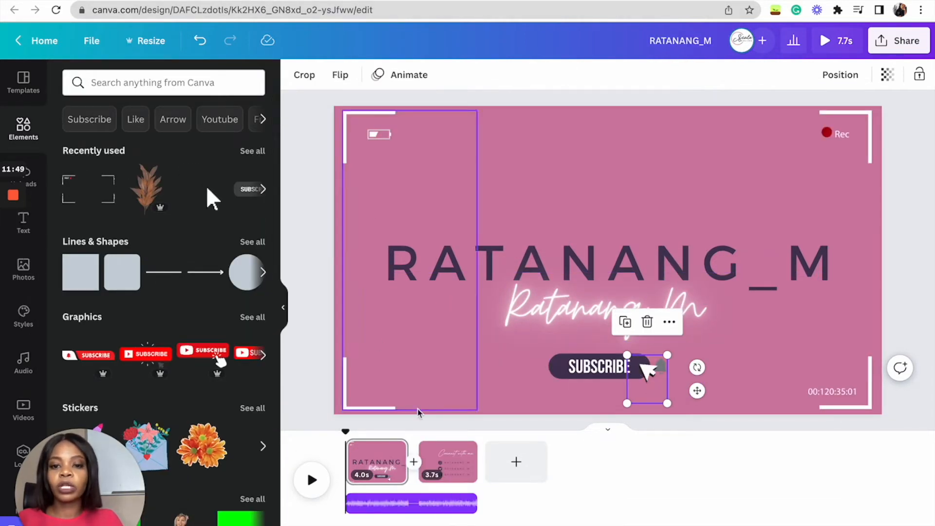
- Check the sample's second page with its heading and social handles, and add a second page to the new design
left_click(453, 462)
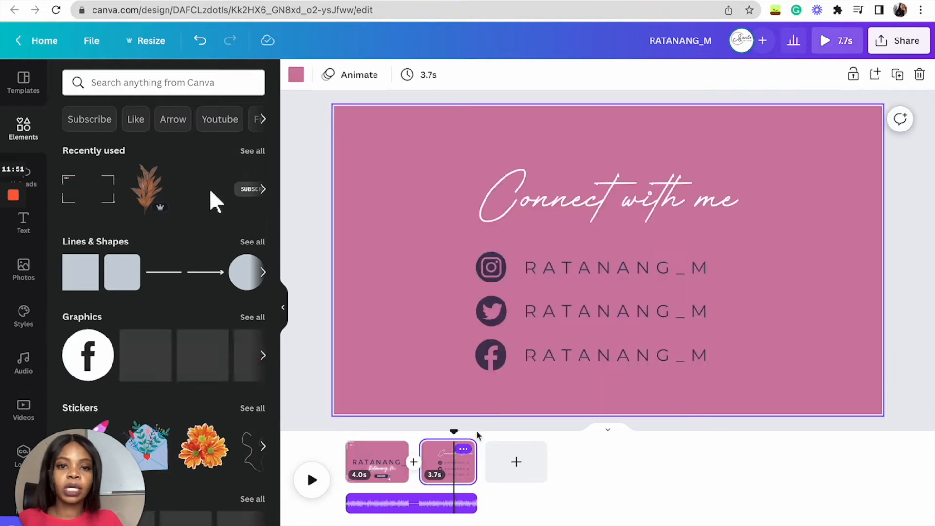
left_click(549, 208)
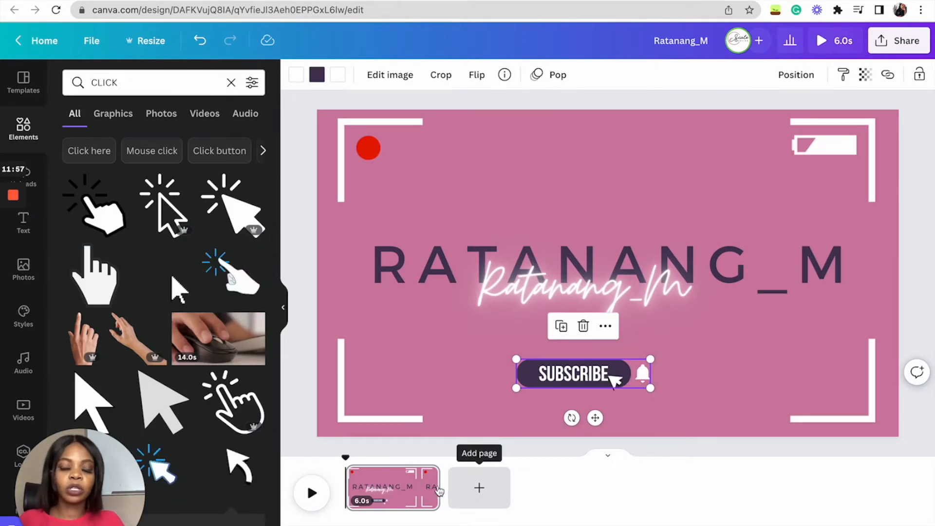
left_click(478, 491)
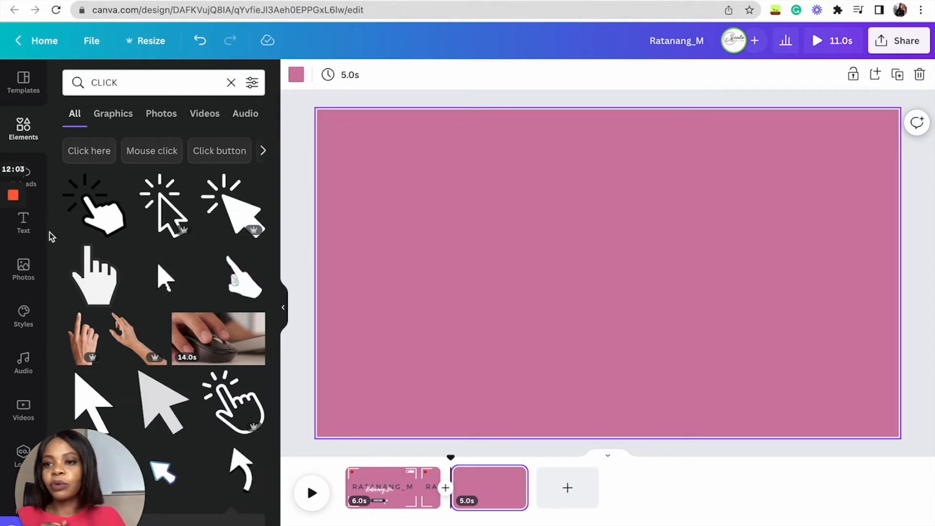
- Add a subheading to the second page and replace its text with "Connect with me"
left_click(25, 221)
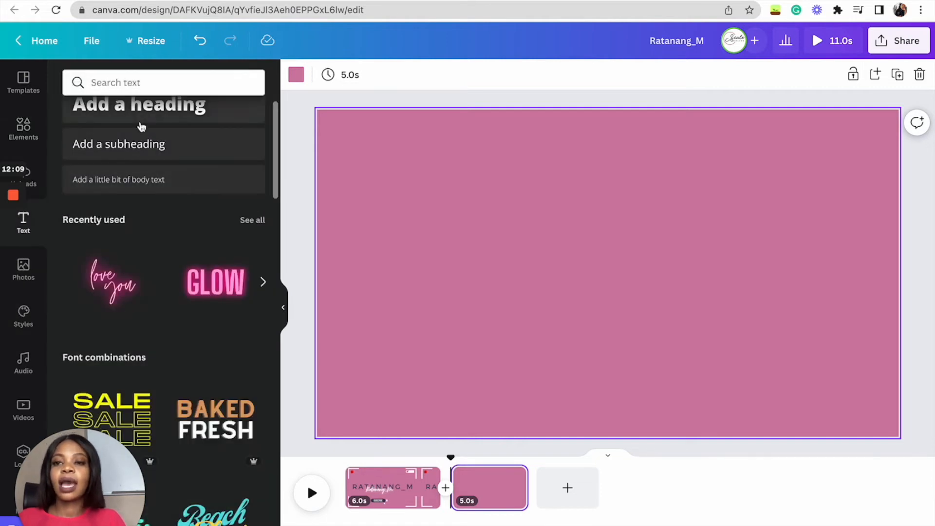
left_click(156, 153)
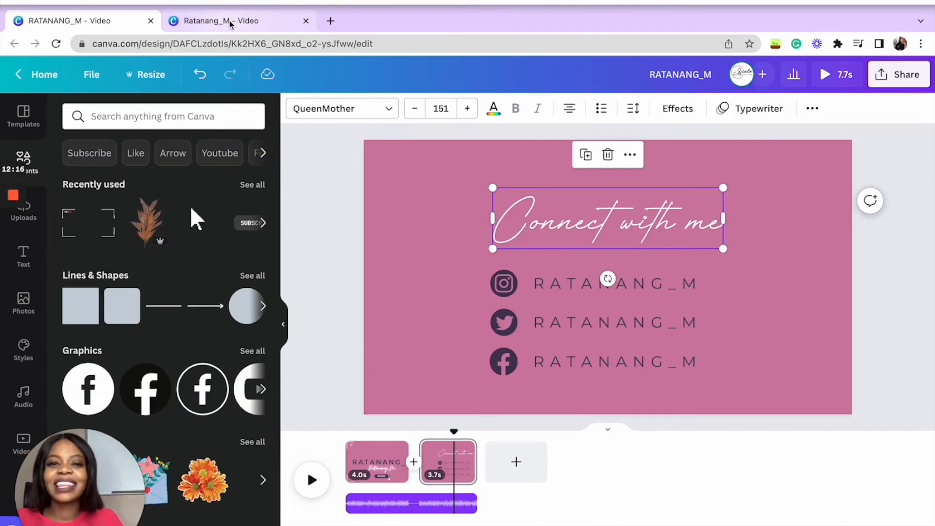
left_click(230, 22)
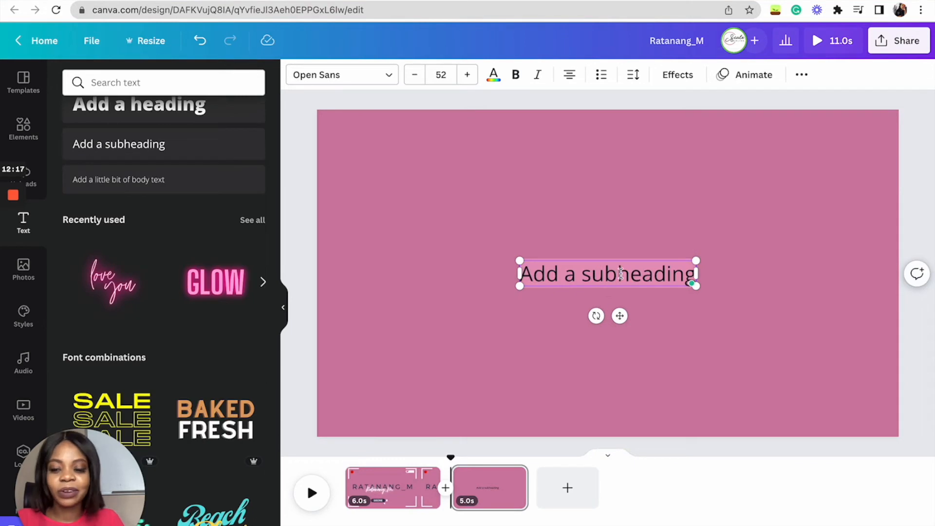
key("BackSpace")
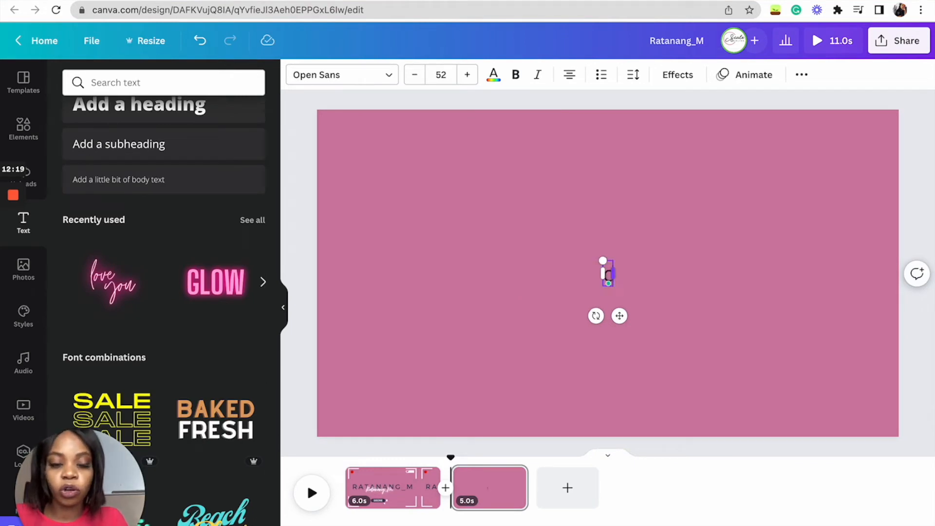
type("Connect wit")
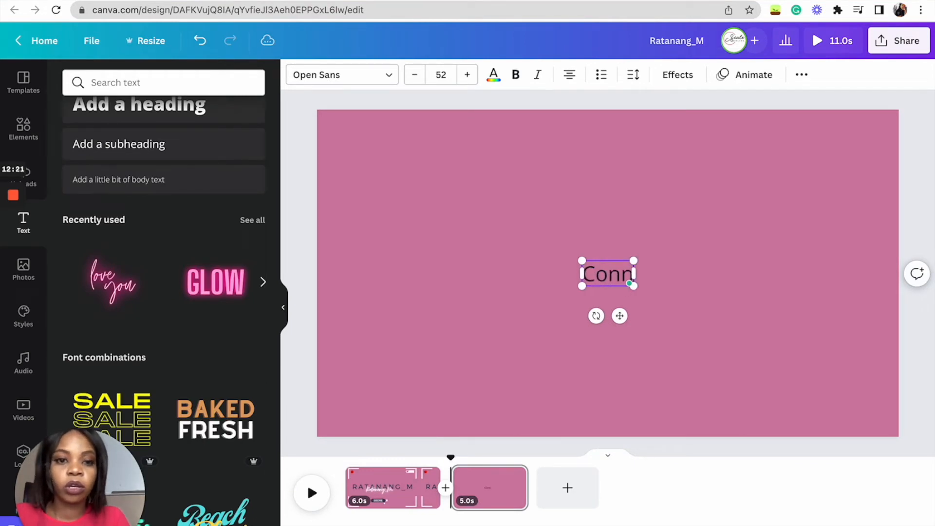
type("h me")
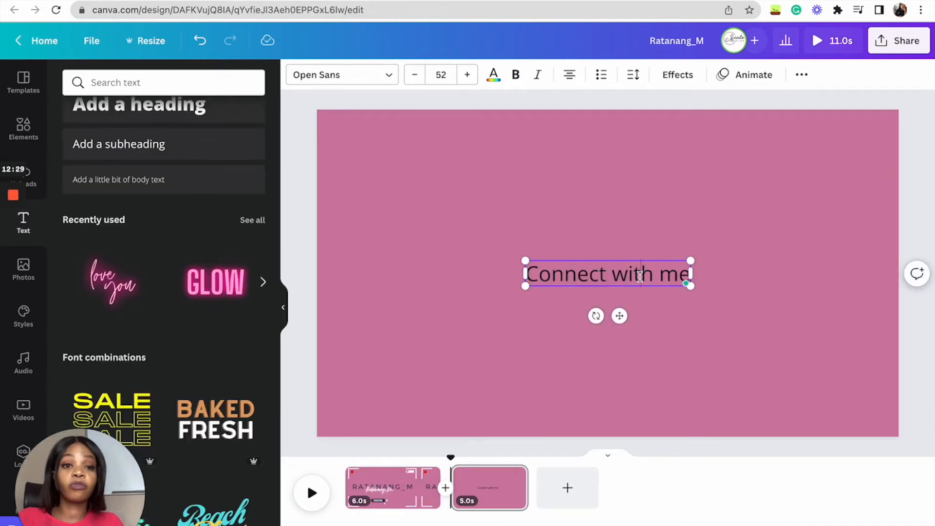
- Select the whole "Connect with me" text, search the fonts for queen and apply QueenMother
triple_click(639, 276)
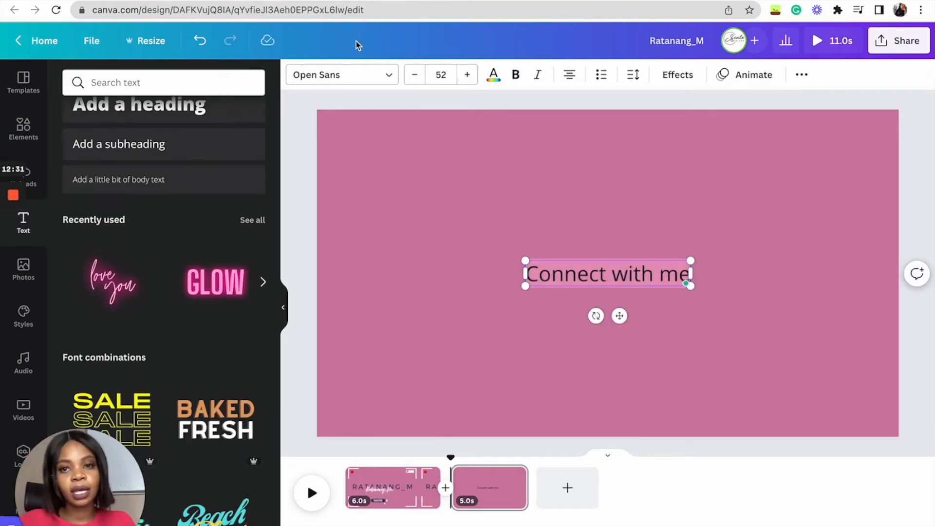
left_click(385, 76)
type("MOO")
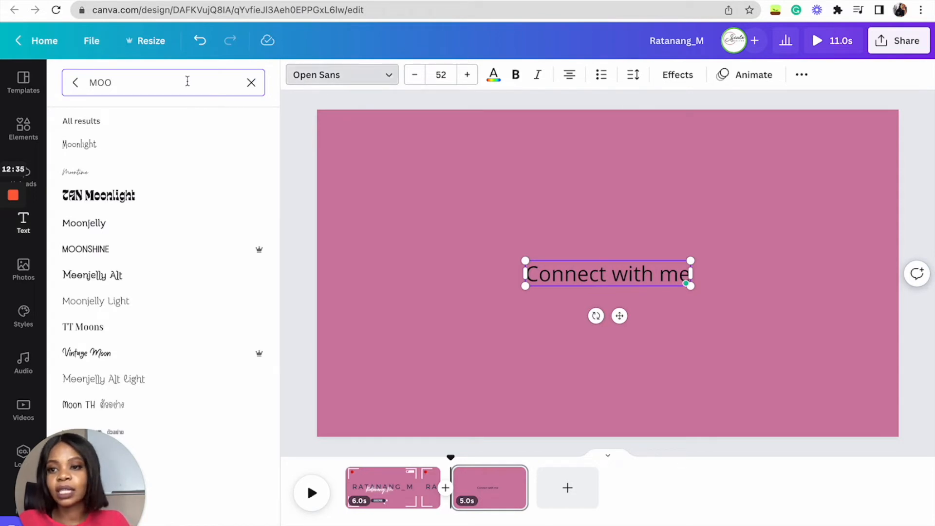
type("queen")
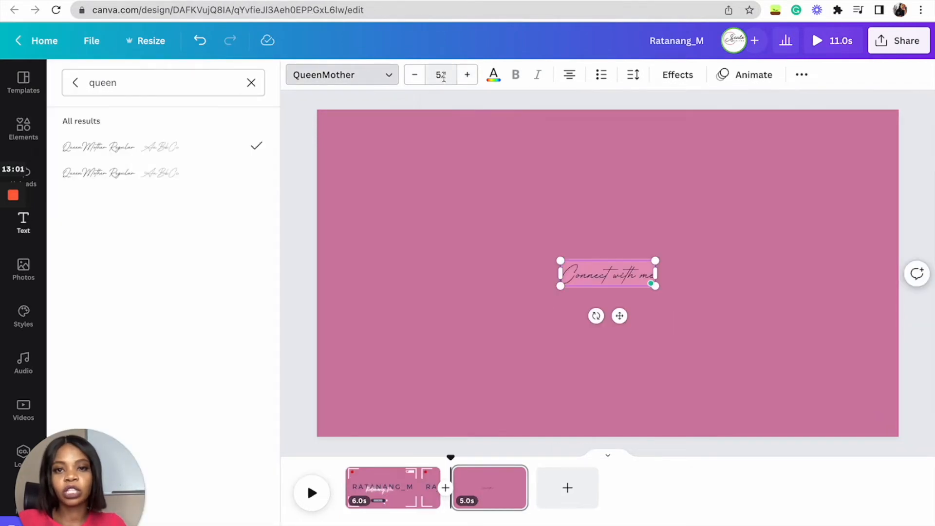
- Set the "Connect with me" text to font size 151 and color it white
left_click(437, 74)
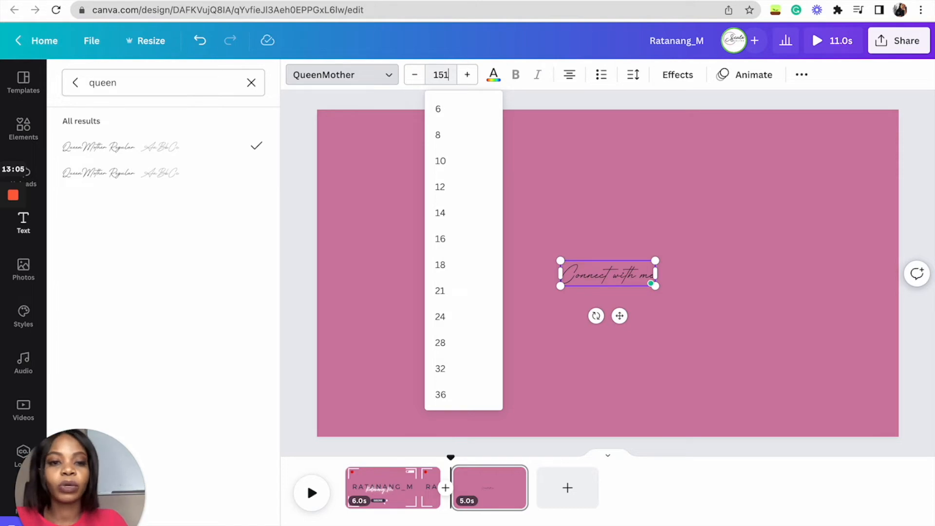
key("Return")
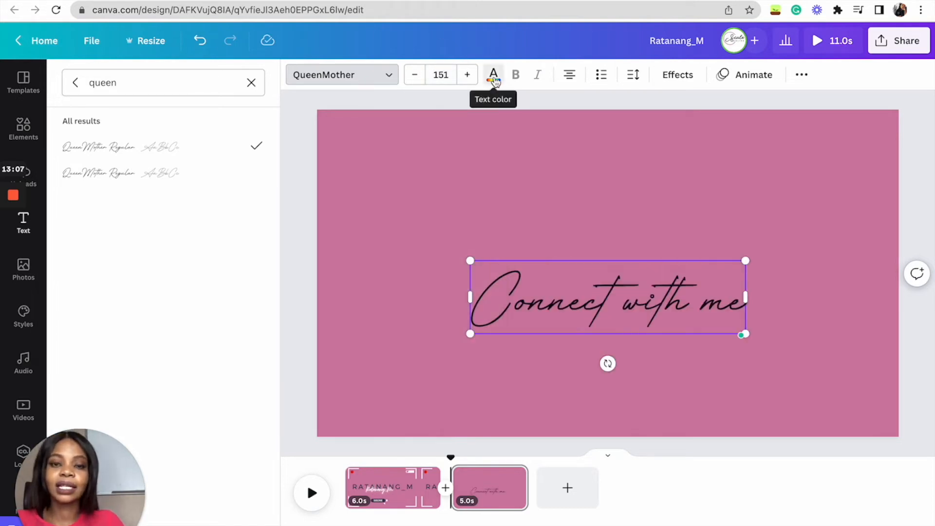
left_click(493, 74)
left_click(258, 147)
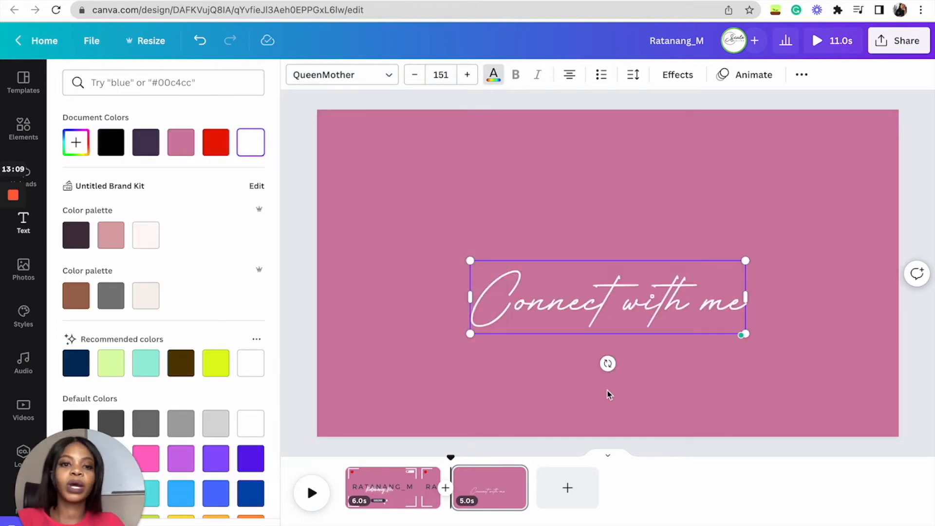
left_click(298, 378)
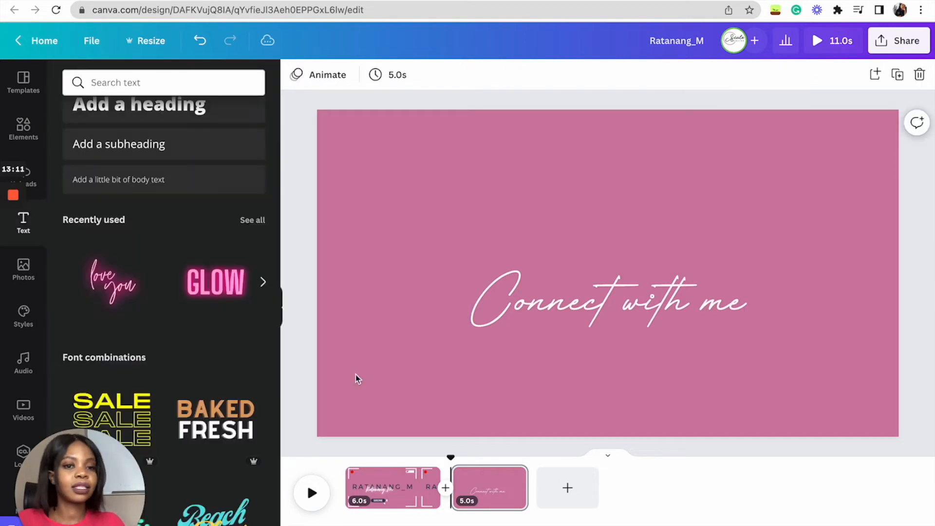
- Move the "Connect with me" text to the upper part of the page and apply the Typewriter animation on both enter and exit
left_click(666, 311)
left_click_drag(666, 311, 657, 212)
left_click(744, 74)
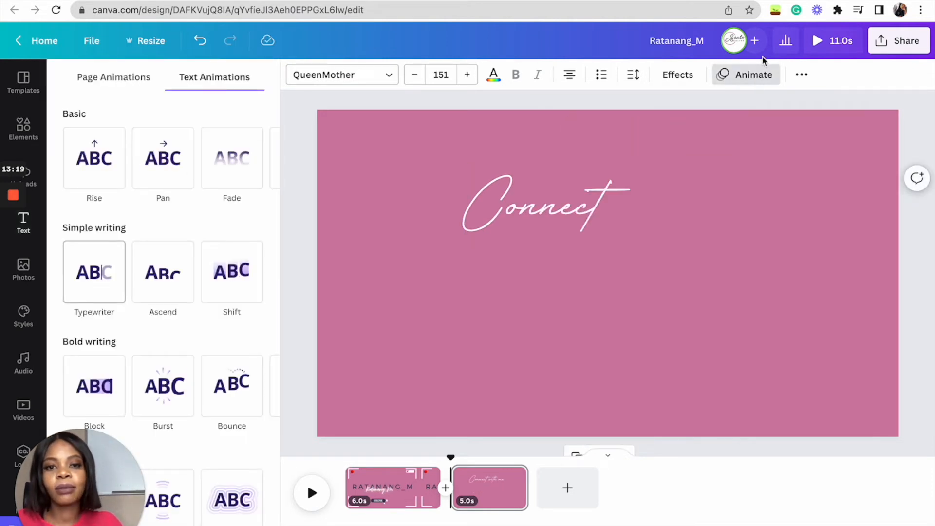
left_click(118, 251)
scroll(280, 249, "down", 1)
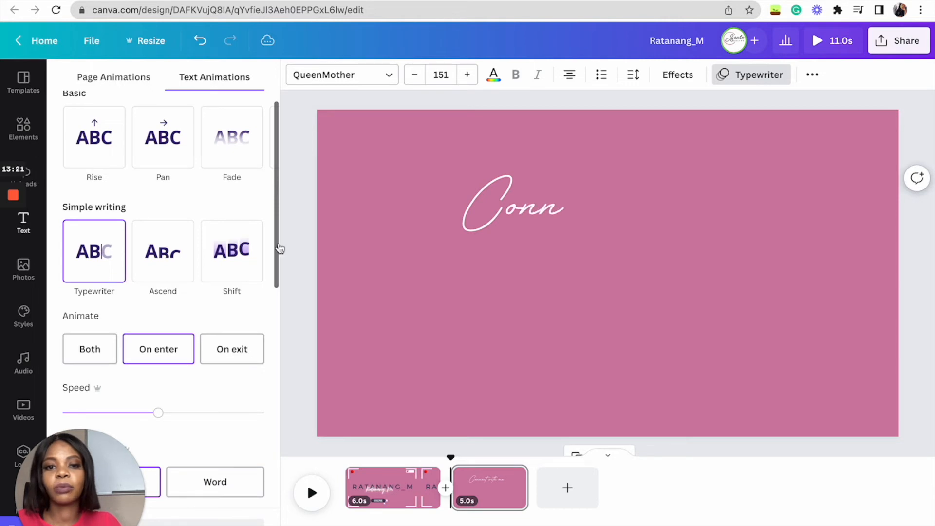
left_click(91, 350)
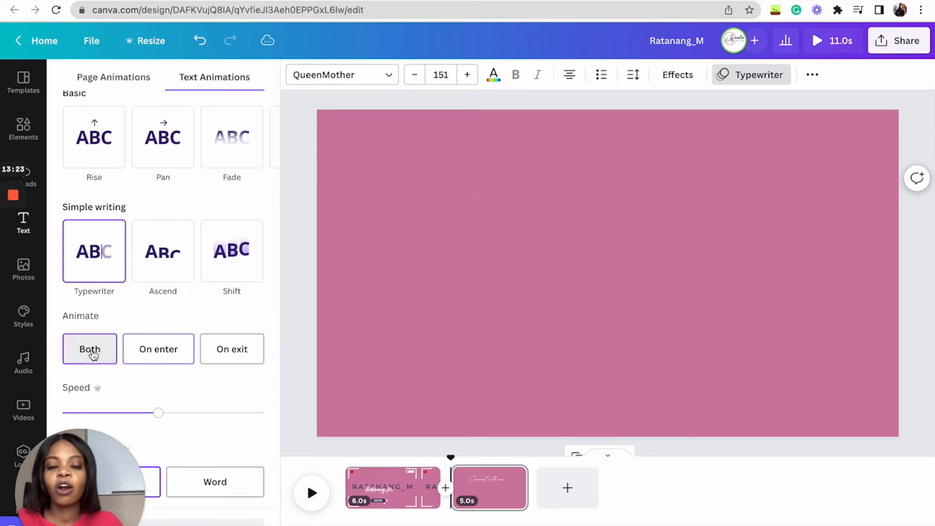
- Replace the previous elements search term and search the elements for instagram
left_click(23, 222)
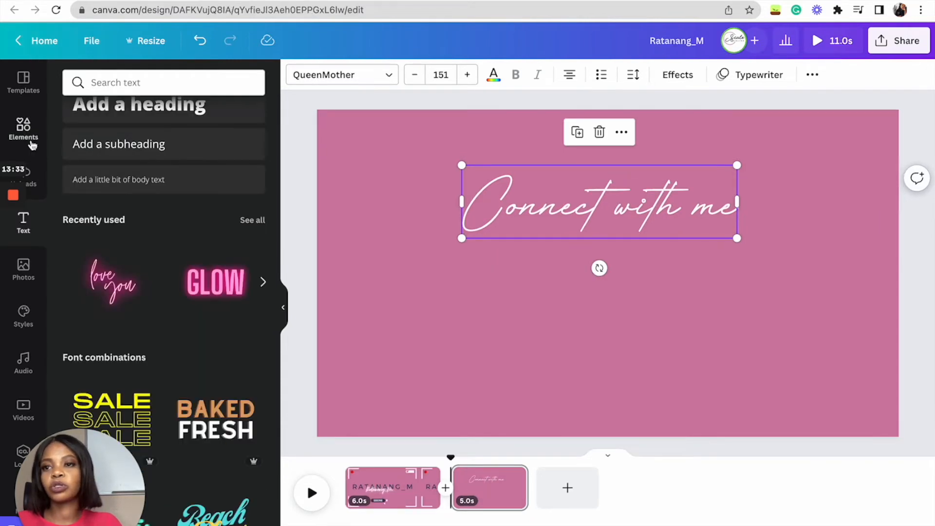
left_click(28, 140)
left_click(166, 83)
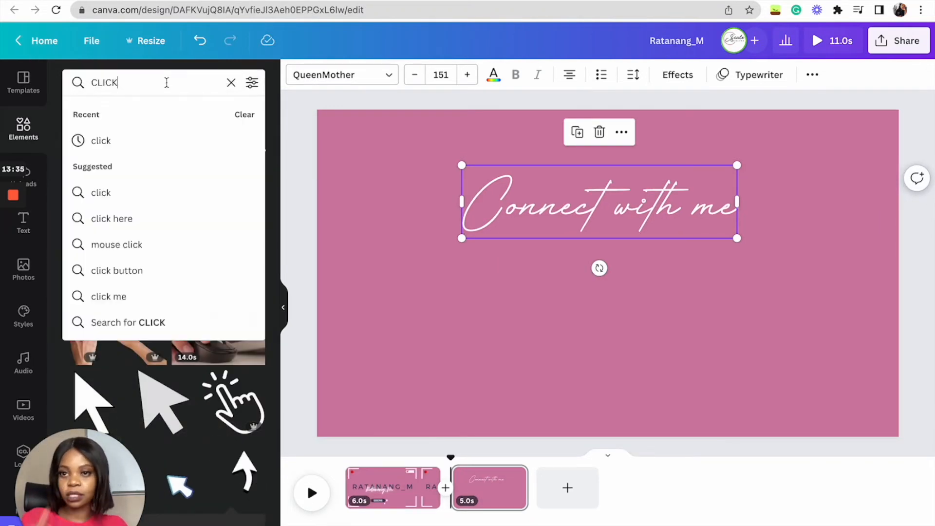
double_click(166, 83)
key("BackSpace")
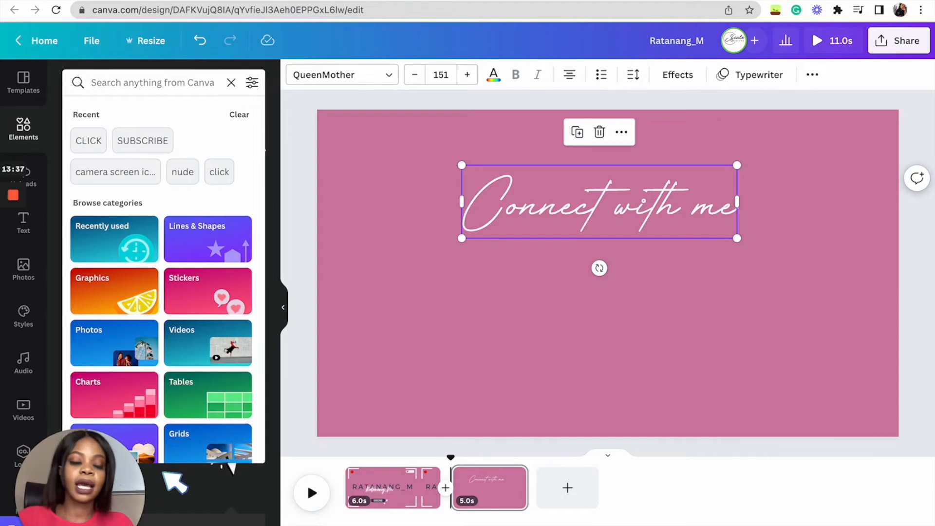
type("insta")
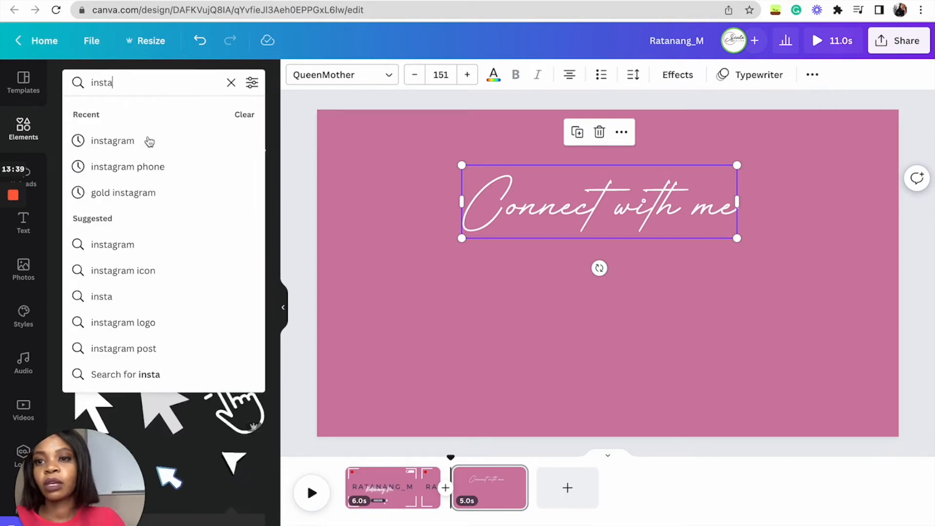
left_click(119, 141)
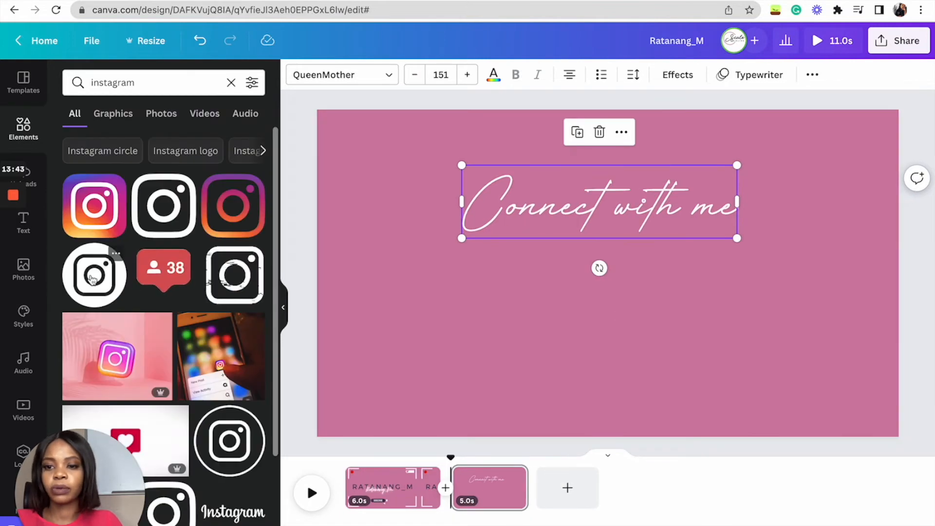
- Add the solid round Instagram icon, shrink it to a small size and place it below the start of "Connect with me"
left_click(93, 279)
left_click_drag(671, 334, 563, 288)
left_click_drag(573, 368, 509, 333)
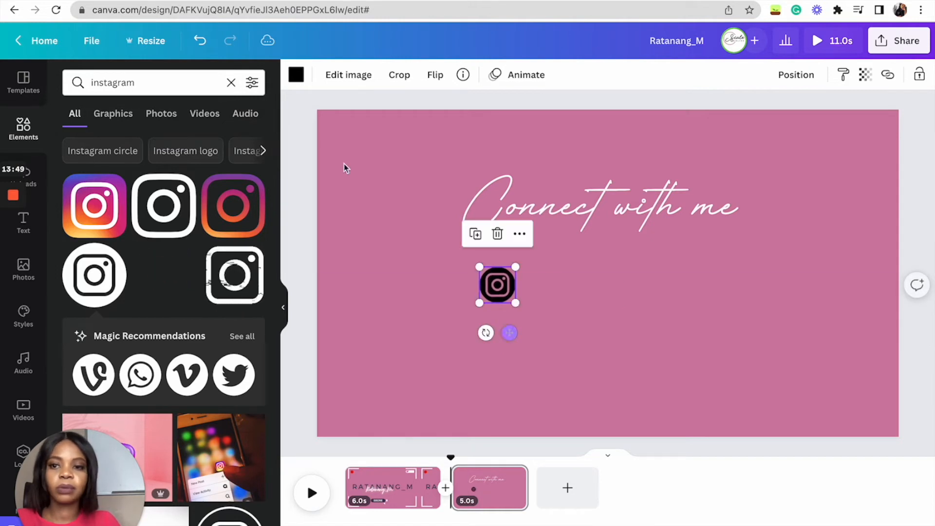
- Add the matching round Twitter icon from the recommendations, shrink it to the Instagram icon's size and place it directly below that icon
left_click(249, 374)
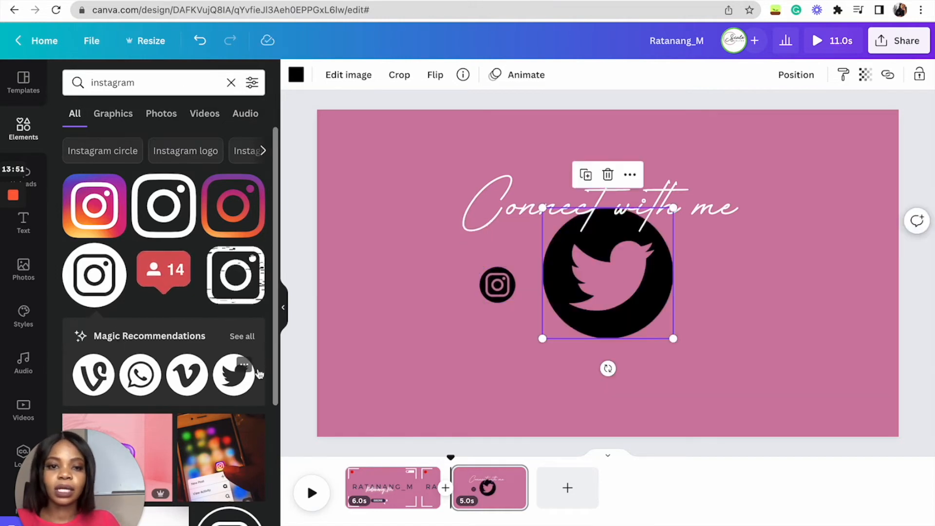
left_click_drag(671, 206, 572, 299)
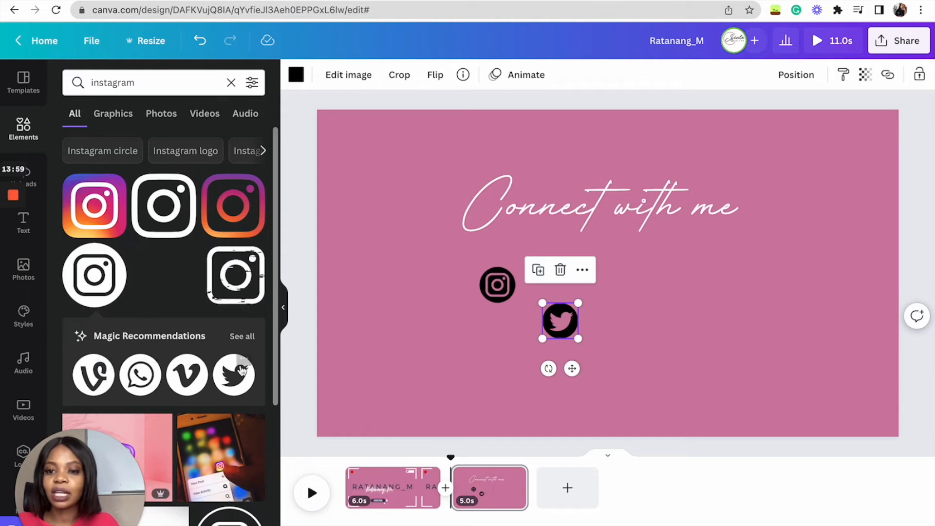
left_click(242, 337)
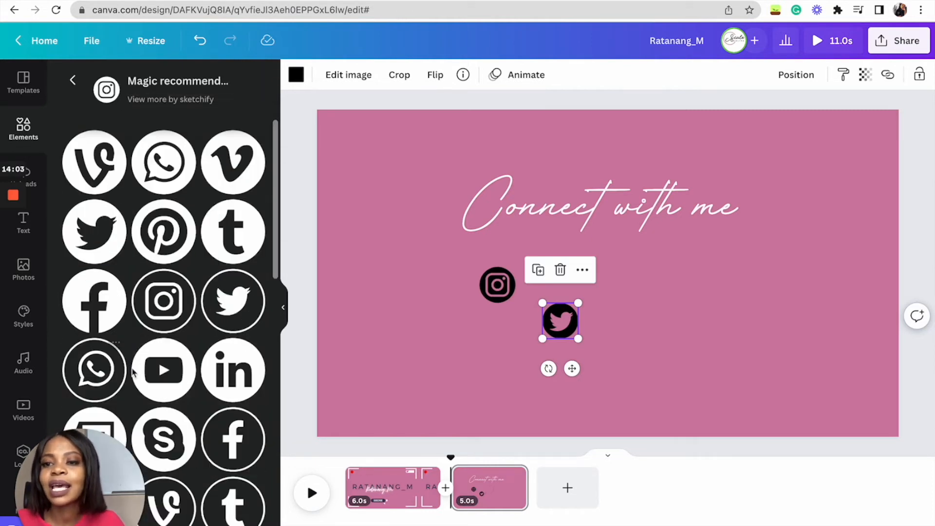
left_click_drag(573, 366, 511, 388)
- Add the matching round Facebook icon, shrink it to the same size and place it below the Twitter icon
left_click(98, 304)
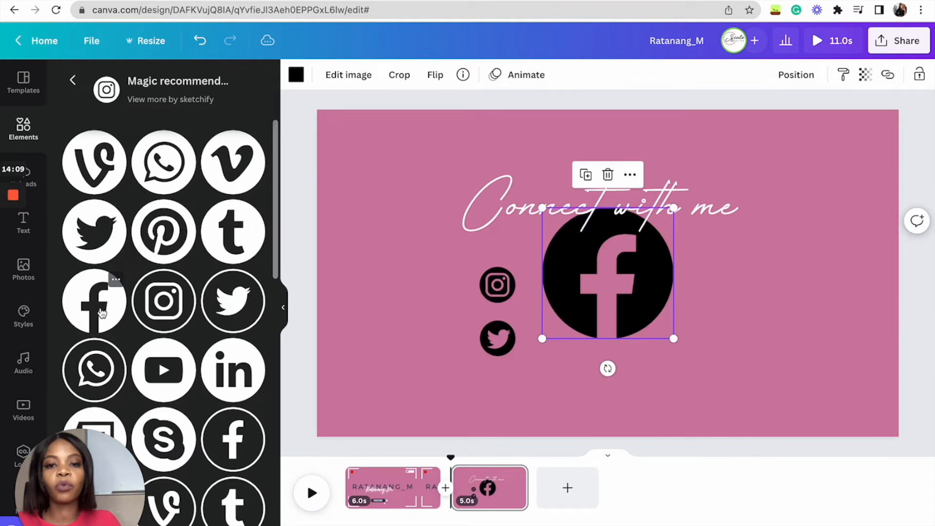
left_click_drag(673, 208, 577, 303)
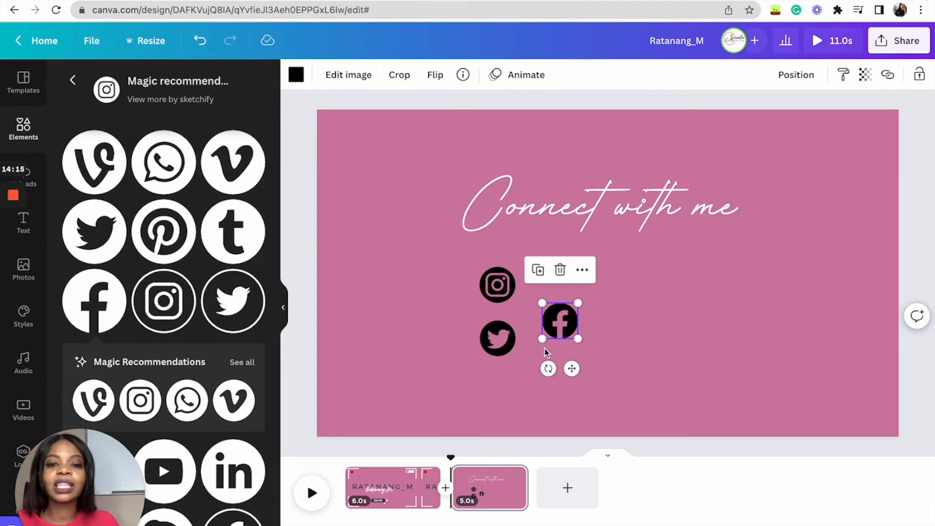
left_click_drag(572, 369, 510, 439)
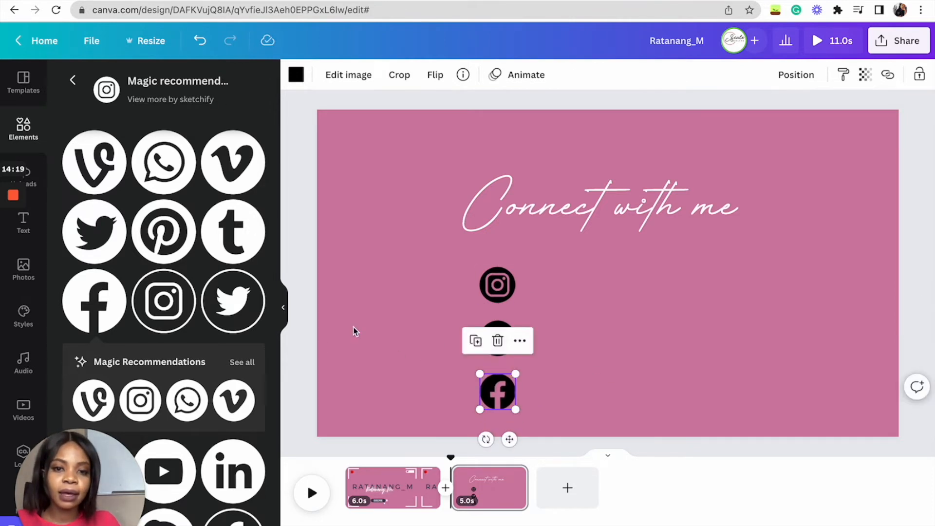
- Move the Instagram, Twitter and Facebook icons slightly up, keeping them evenly spaced in a column below the heading
left_click(292, 349)
left_click_drag(493, 287, 489, 274)
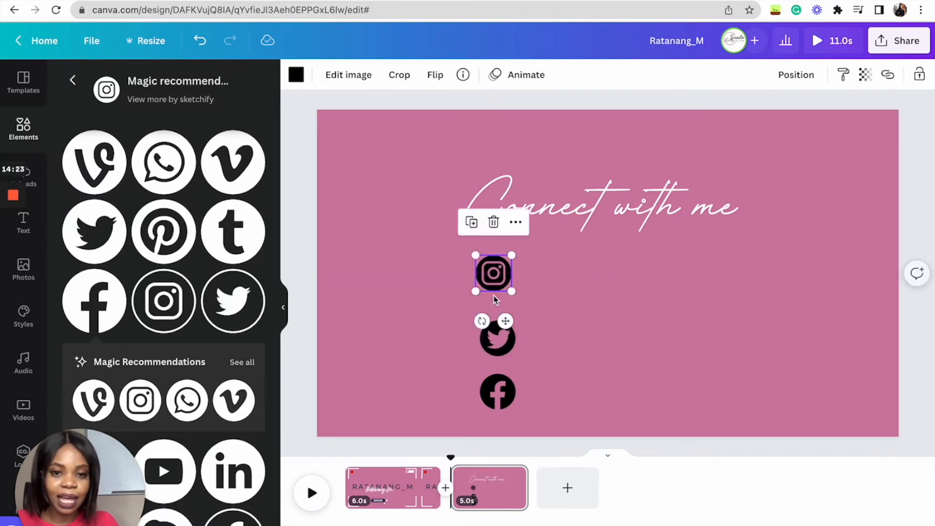
left_click_drag(499, 351, 496, 334)
left_click_drag(498, 391, 500, 380)
left_click(302, 387)
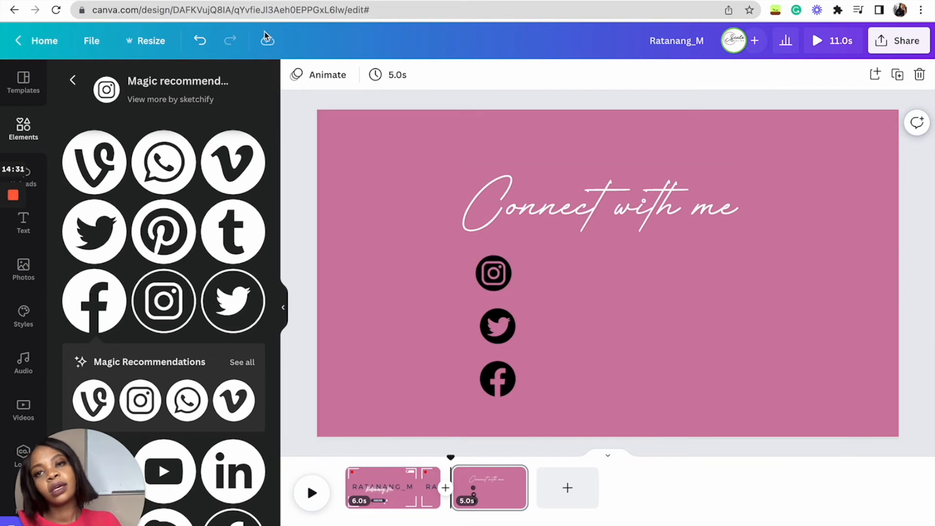
- Copy the hex color code of the large dark channel name text on the first page
left_click(393, 494)
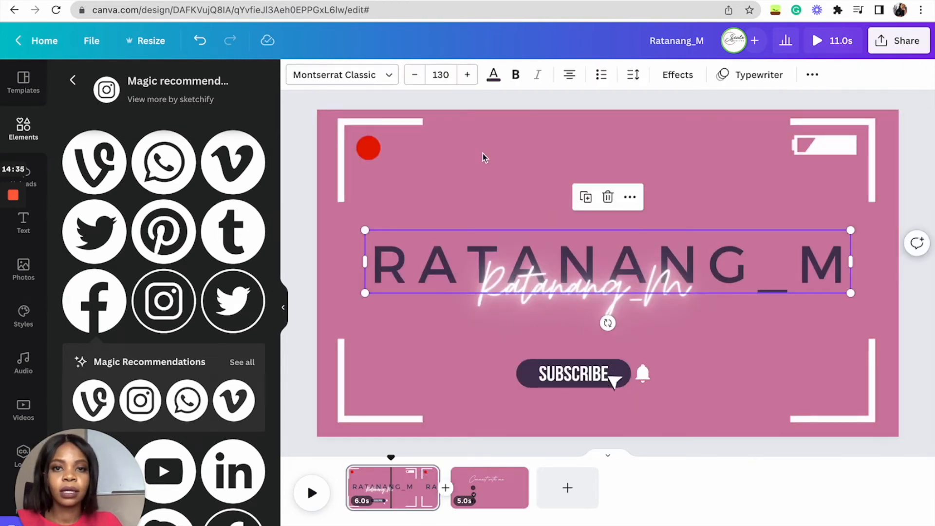
left_click(493, 77)
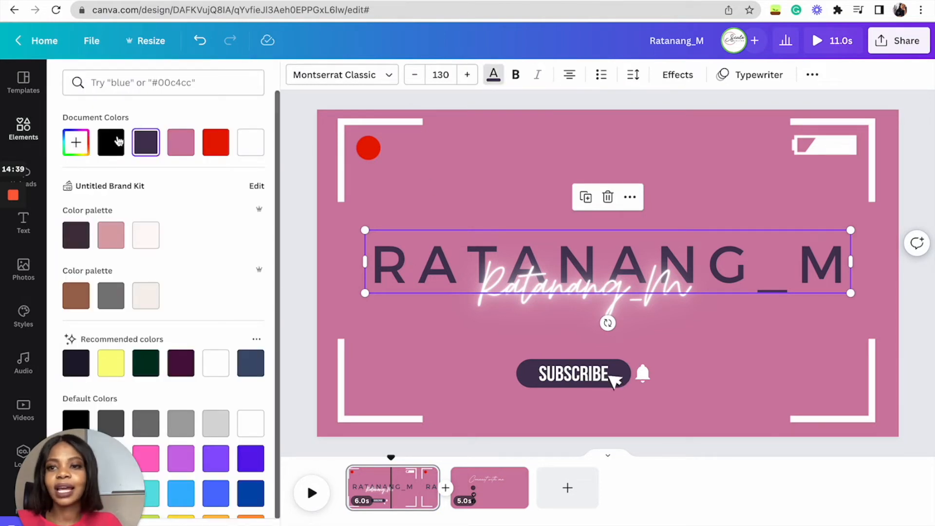
left_click(76, 142)
key("ctrl+c")
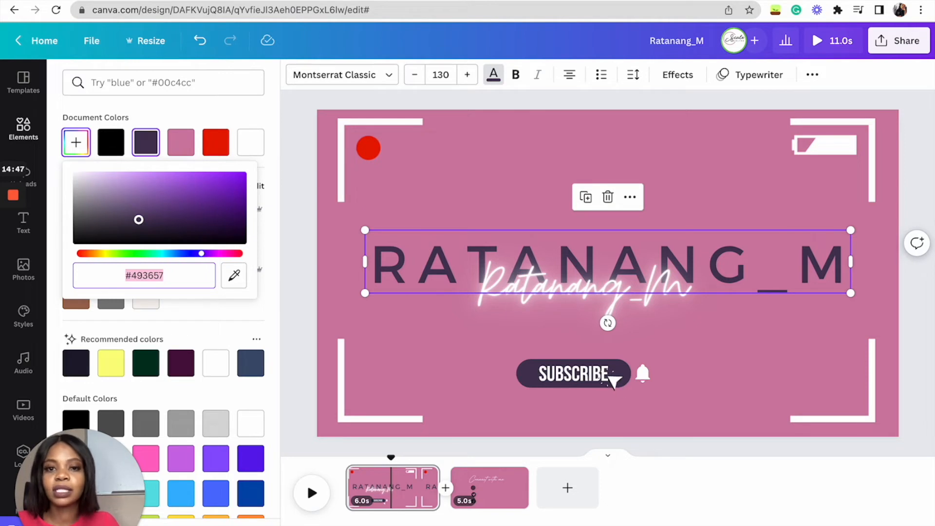
- Recolor the Instagram icon on the second page with the copied hex code #493657
left_click(506, 491)
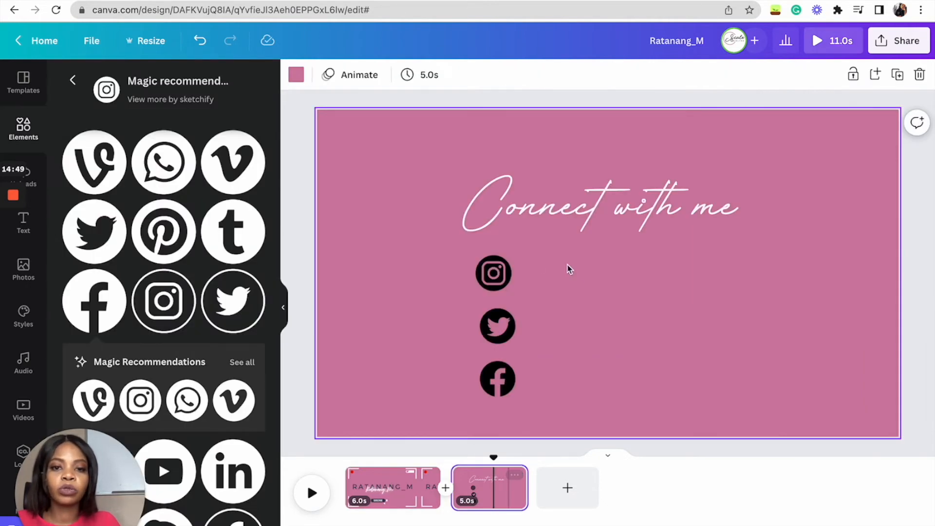
left_click(496, 276)
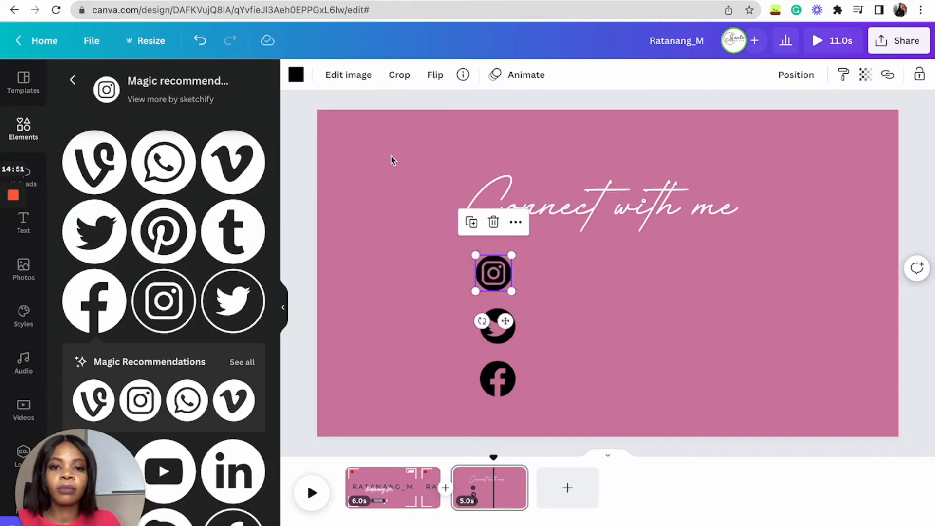
left_click(297, 77)
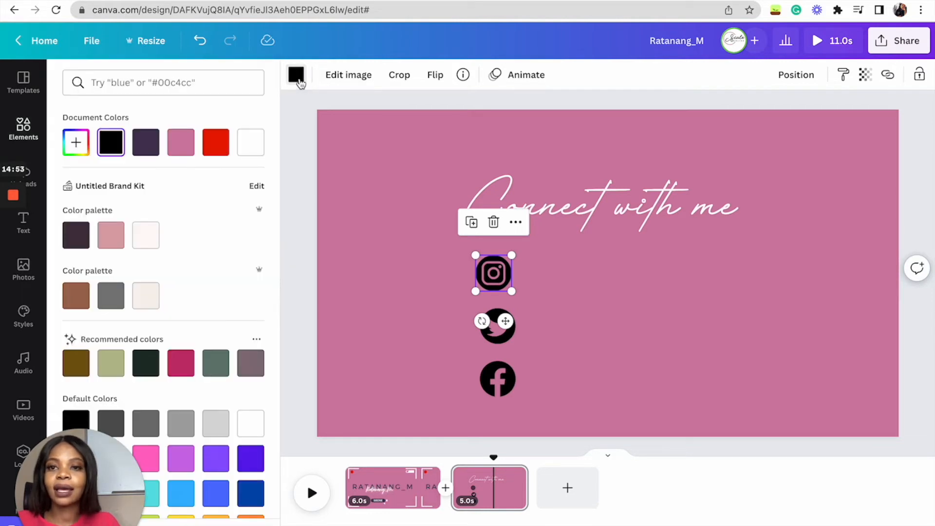
left_click(87, 142)
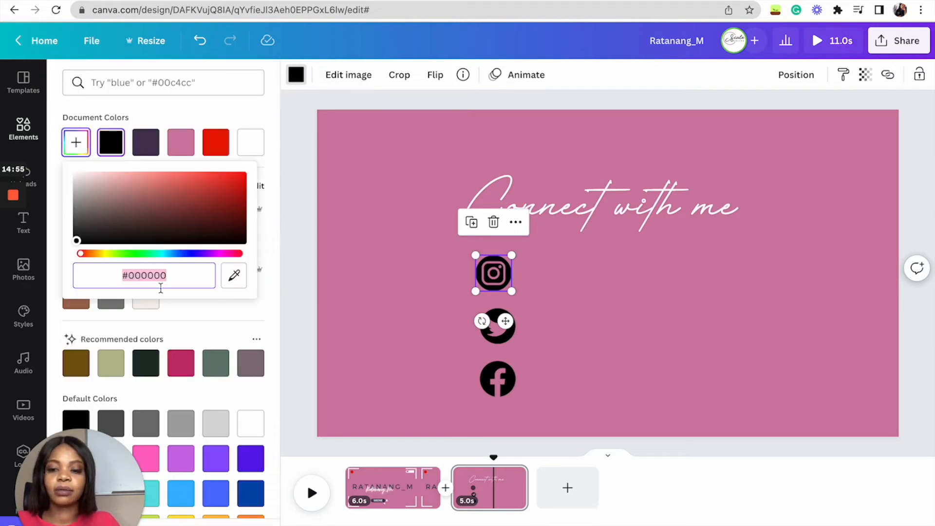
key("ctrl+v")
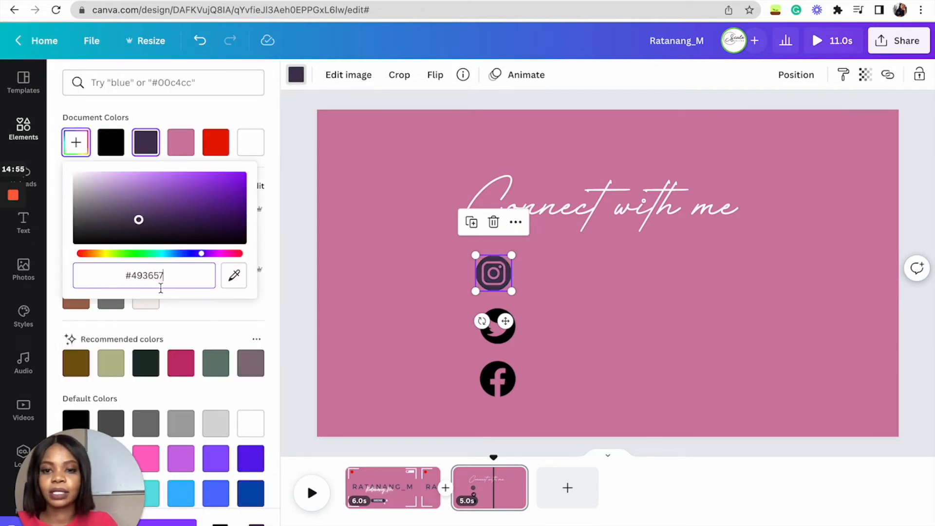
- Recolor the Twitter and Facebook icons with the dark purple document color used on the Instagram icon
left_click(499, 336)
left_click(295, 75)
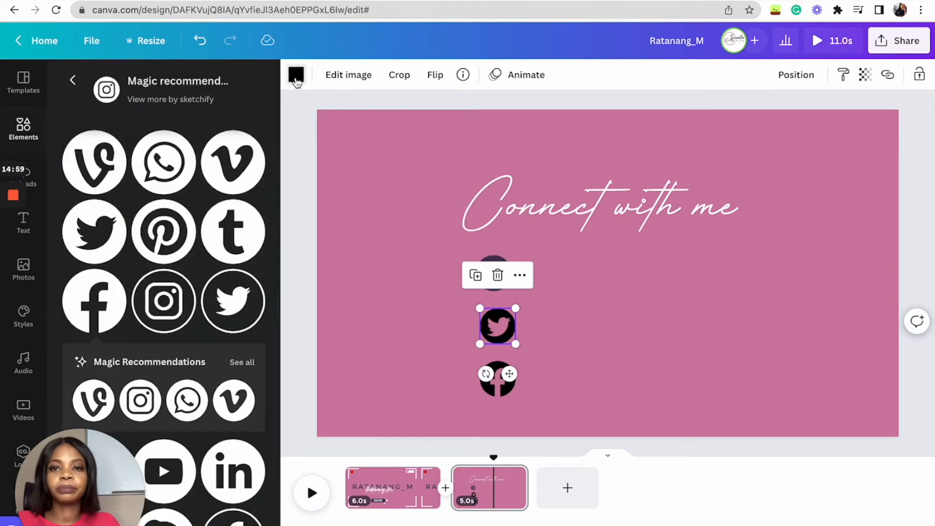
left_click(296, 75)
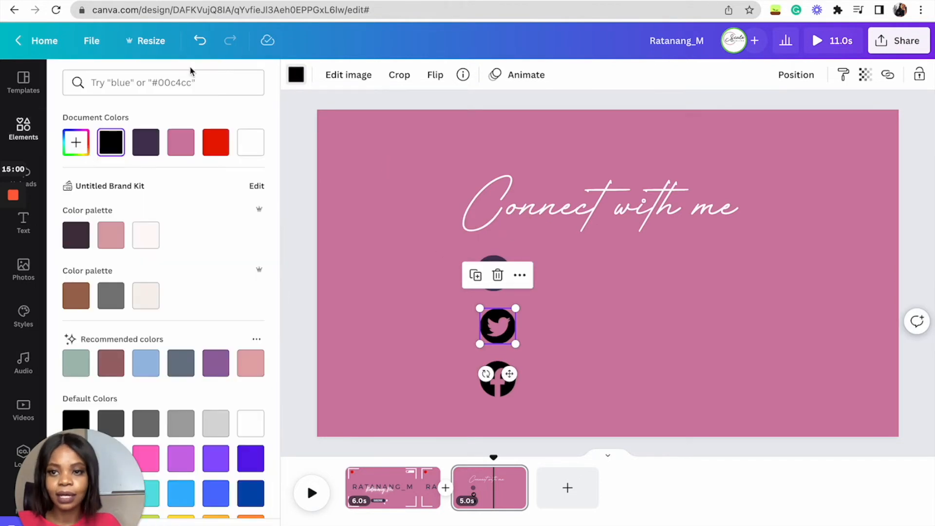
left_click(145, 146)
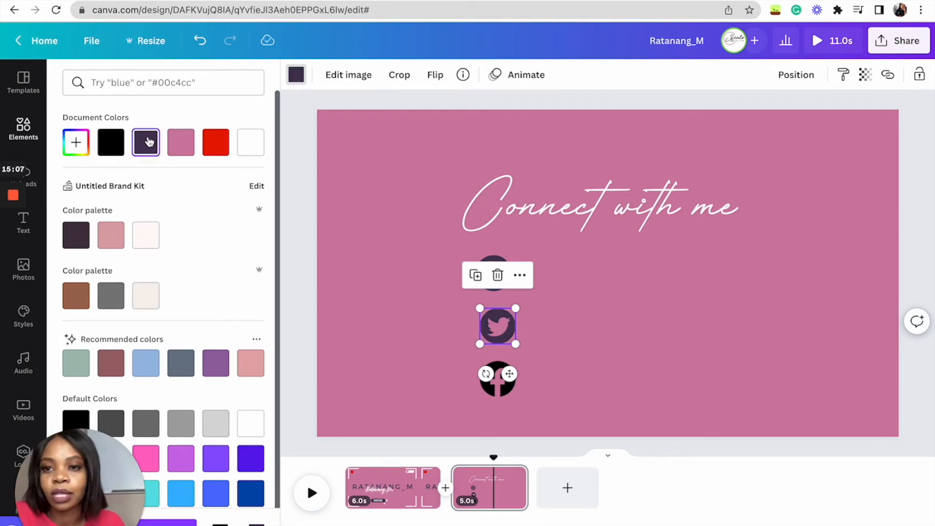
left_click(489, 393)
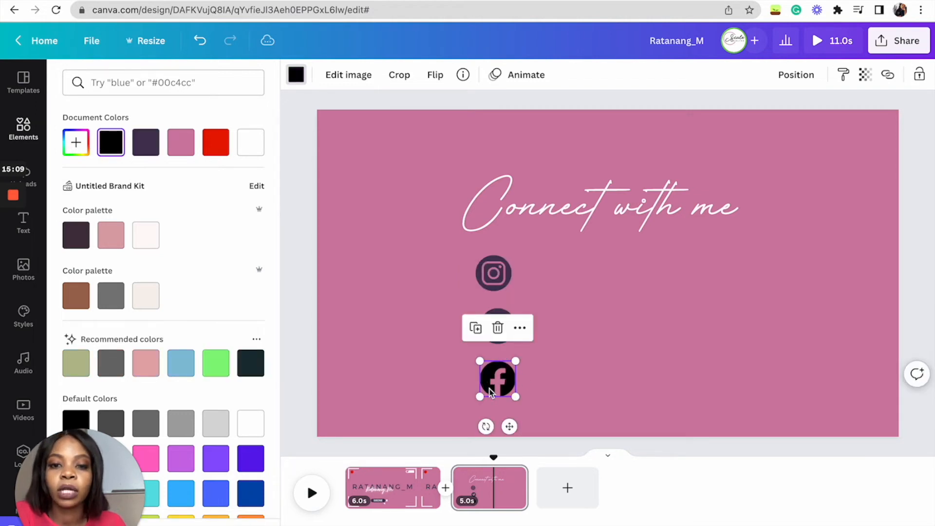
left_click(145, 142)
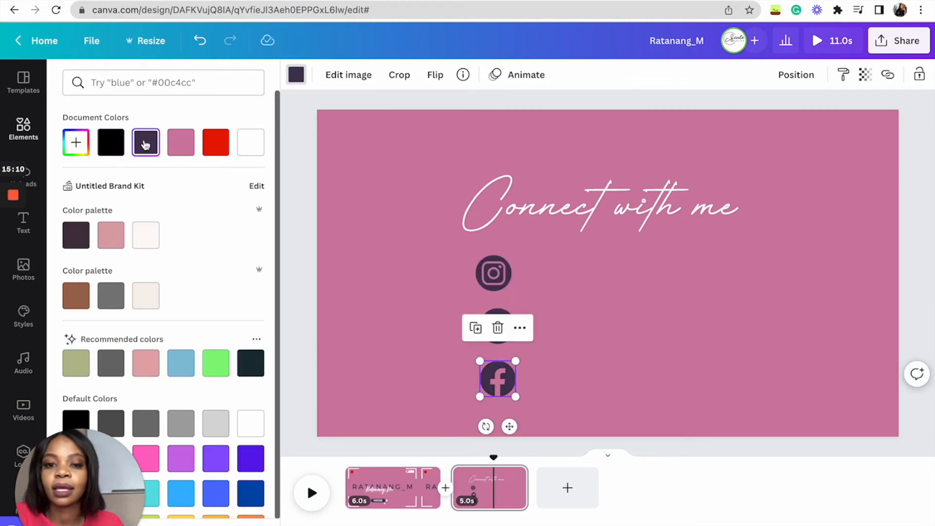
left_click(298, 347)
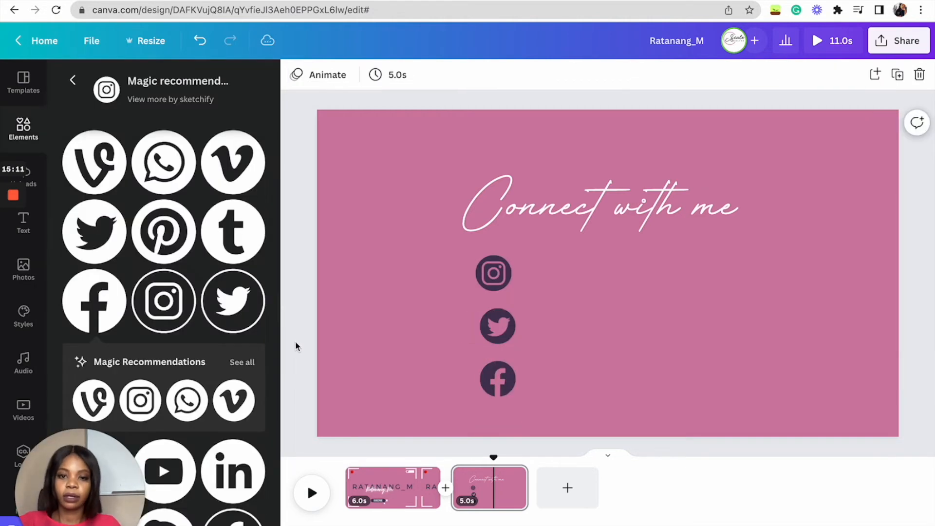
left_click(496, 326)
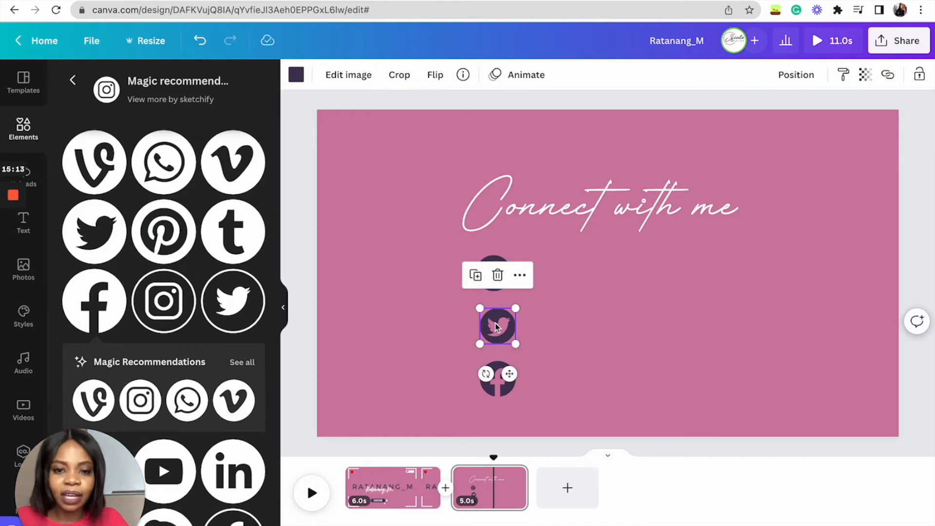
left_click(308, 360)
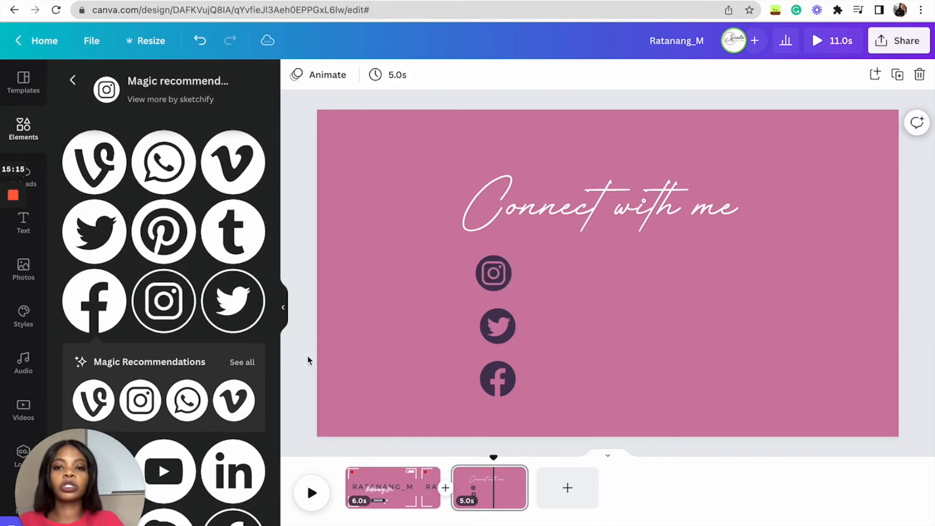
- Add a subheading beside the Instagram icon and replace its text with the channel's handle
left_click(30, 229)
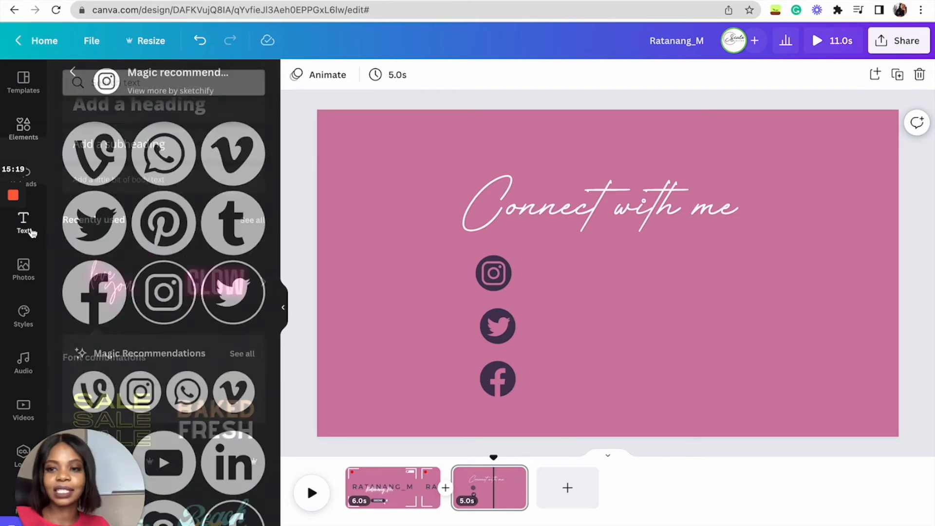
left_click(158, 146)
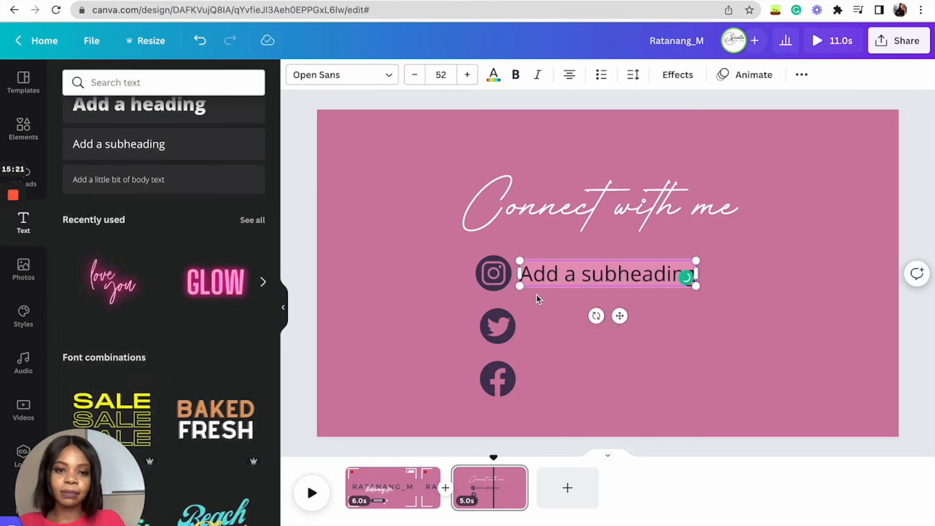
left_click_drag(619, 315, 628, 315)
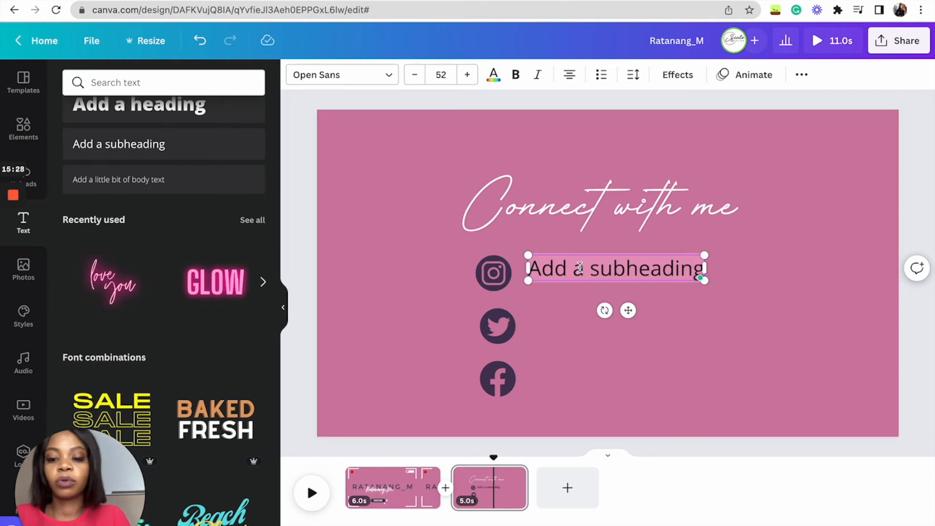
type("Ratanang")
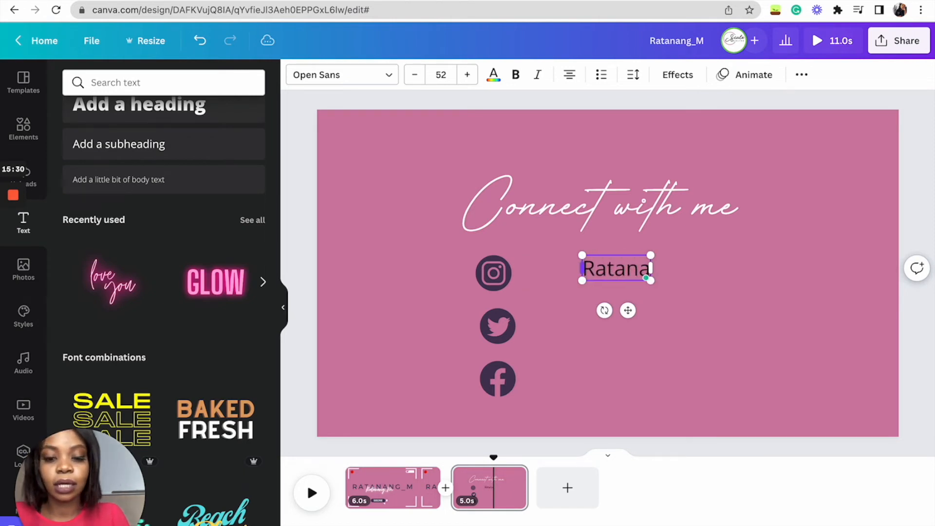
type("_M")
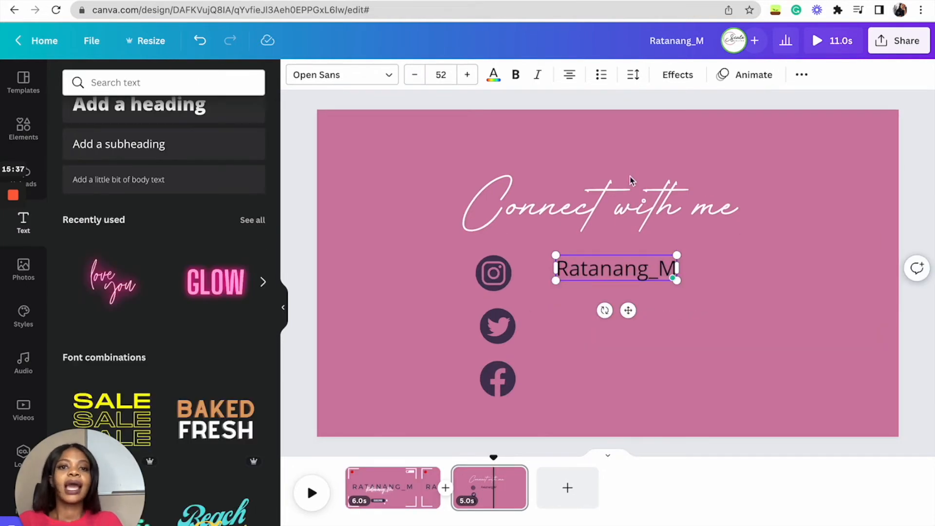
- Recolor the handle text beside the Instagram icon with the dark purple document color and set its font to Montserrat
left_click(493, 74)
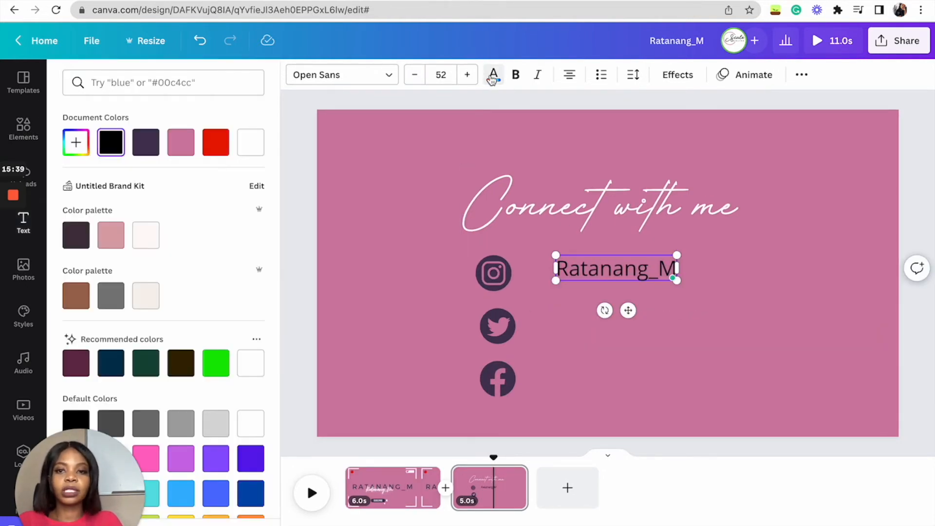
left_click(151, 149)
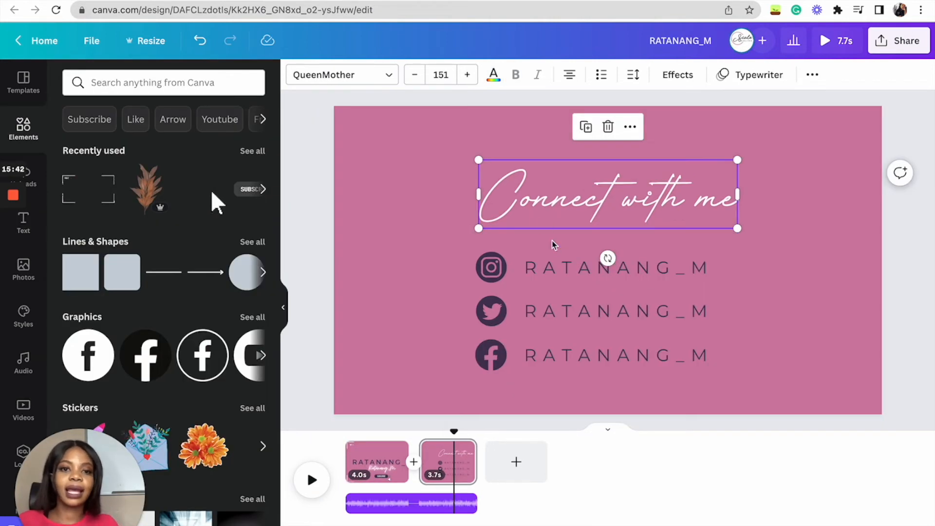
left_click(555, 270)
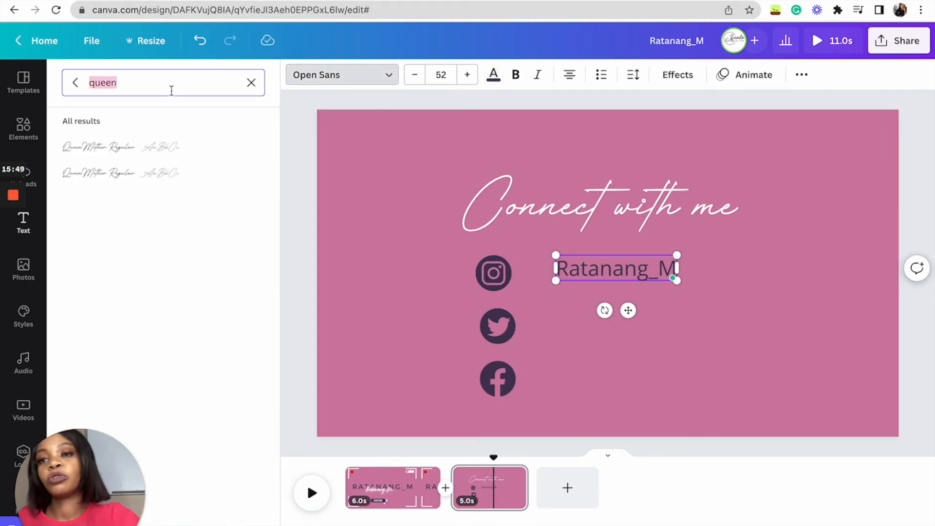
key("BackSpace")
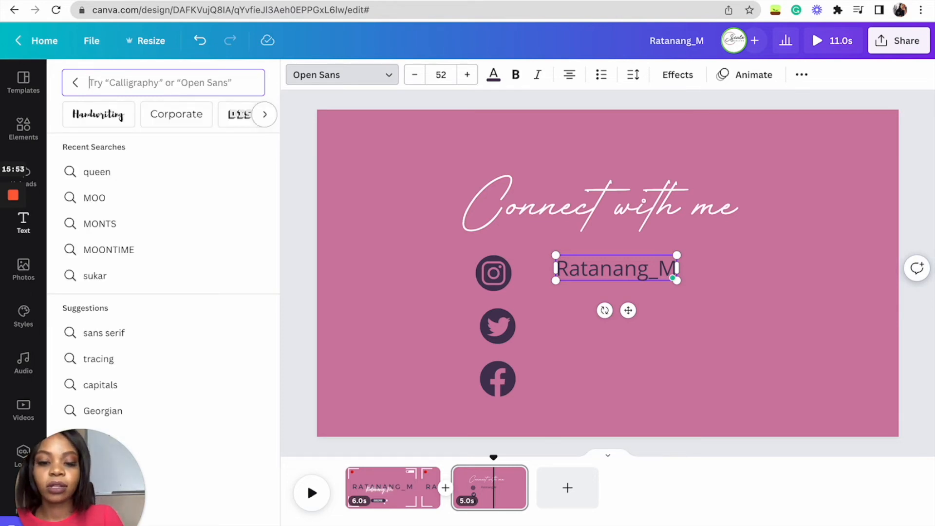
type("MON")
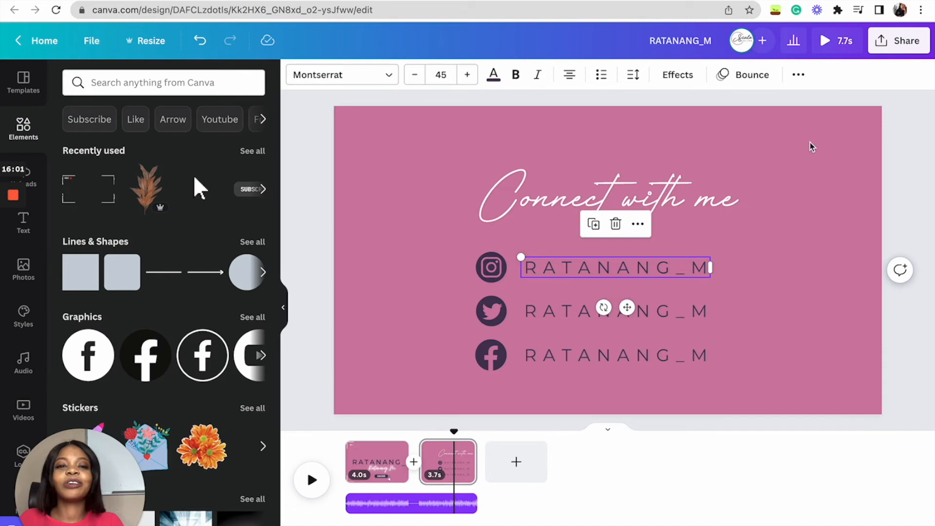
- Set the Instagram handle's letter spacing to 376, matching the reference design, and shift the text clear of the icon
left_click(633, 74)
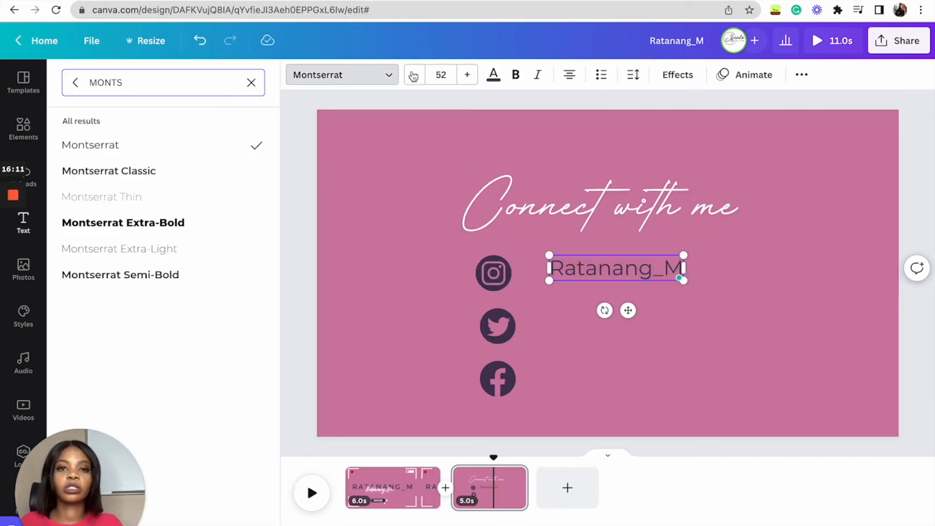
double_click(621, 272)
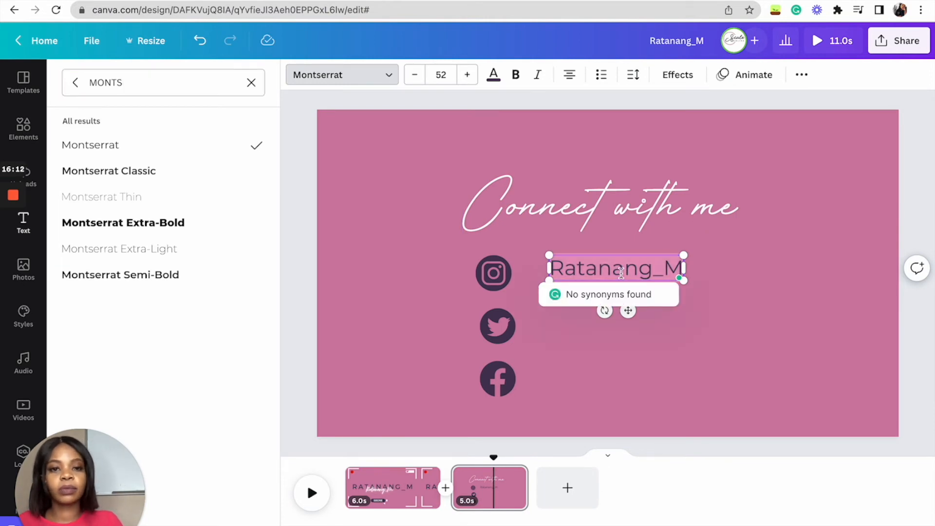
left_click(633, 74)
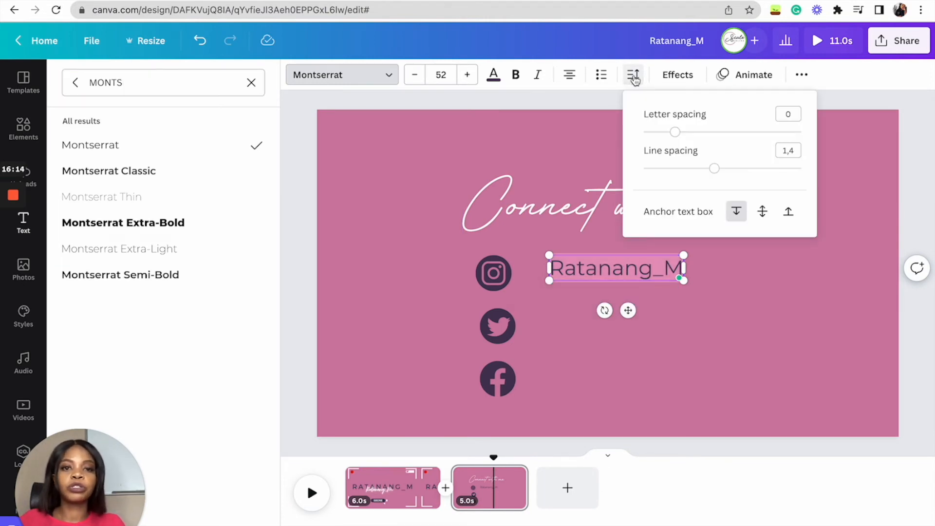
left_click(787, 113)
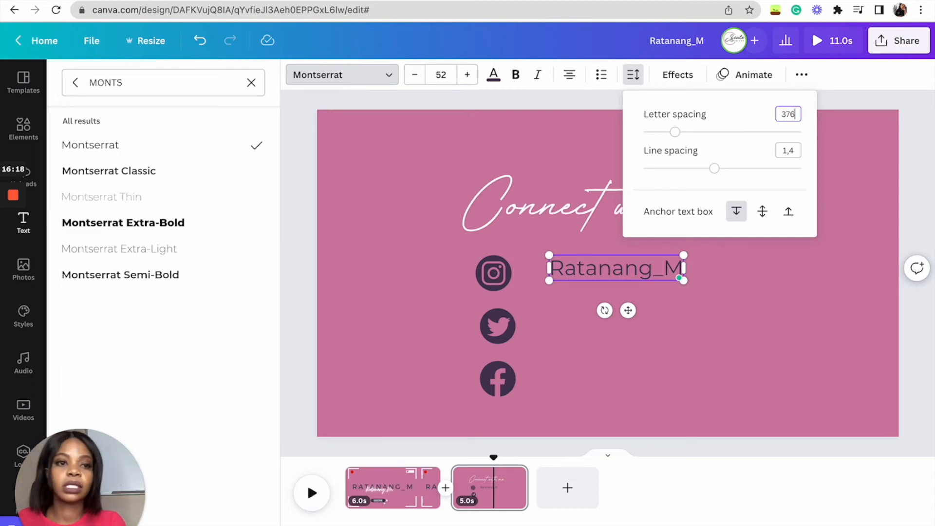
key("Return")
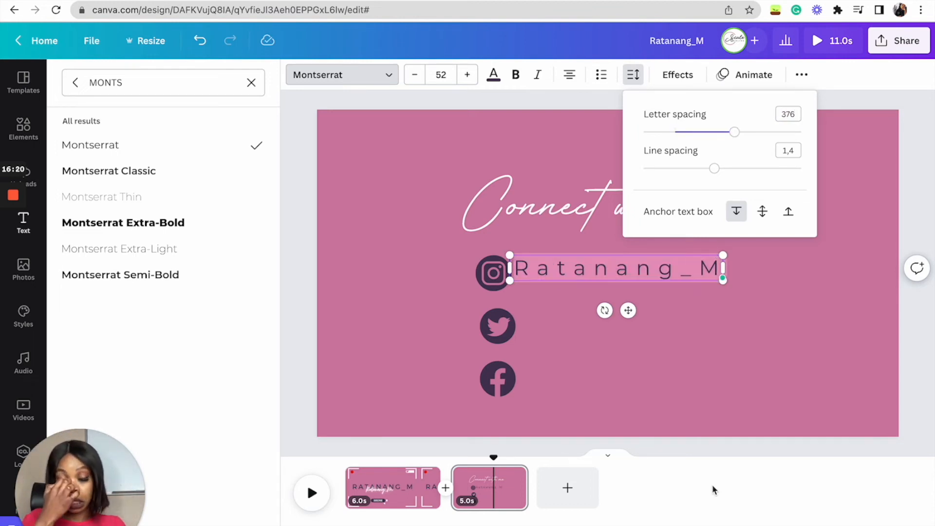
left_click_drag(628, 312, 650, 312)
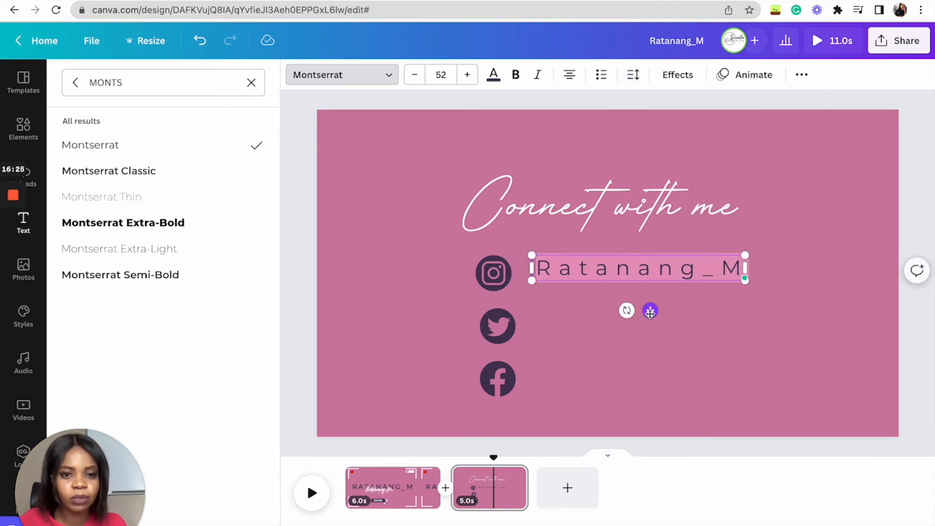
left_click(299, 333)
- Duplicate the Instagram handle twice and place the copies beside the Twitter and Facebook icons
left_click(647, 271)
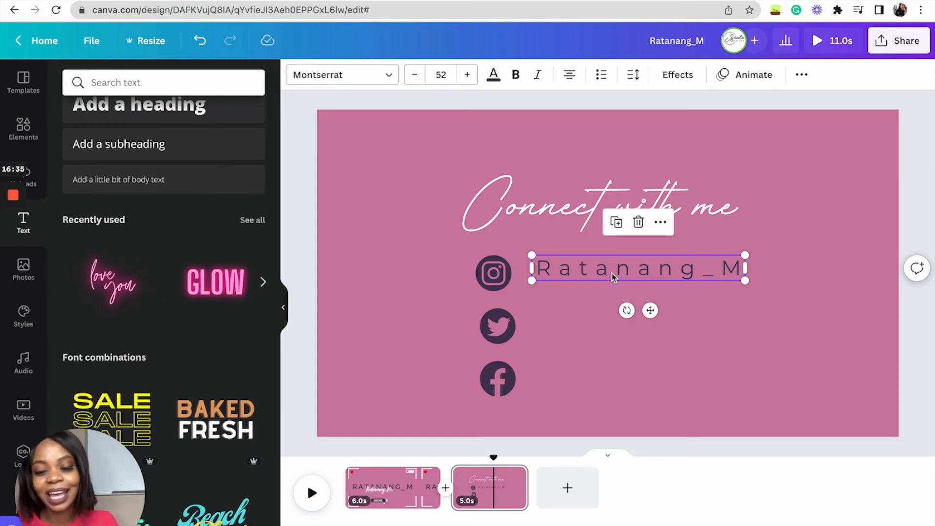
left_click_drag(650, 310, 654, 375)
key("ctrl+d")
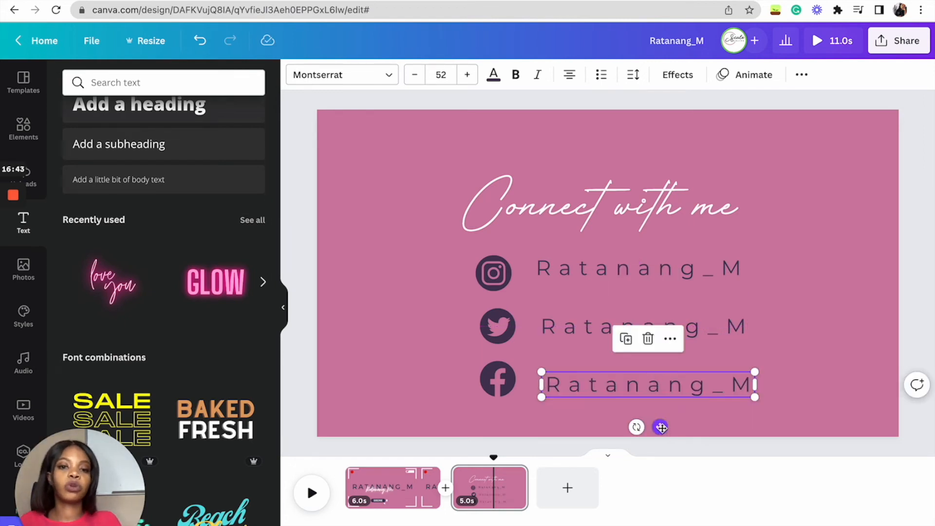
left_click_drag(660, 426, 663, 421)
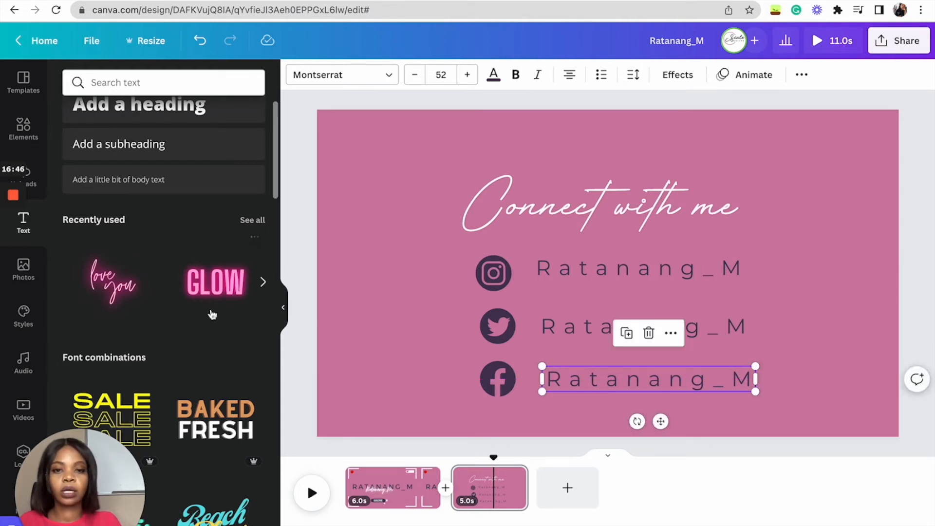
left_click(306, 350)
- Raise the "Connect with me" heading slightly and align the Twitter and Facebook handles with the left edge of the Instagram handle
left_click_drag(559, 221, 560, 205)
left_click(407, 323)
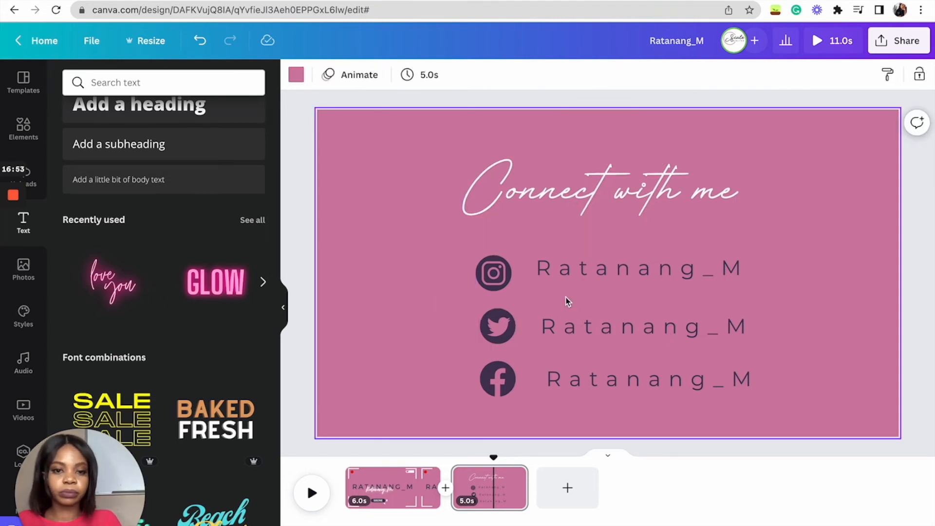
left_click(573, 328)
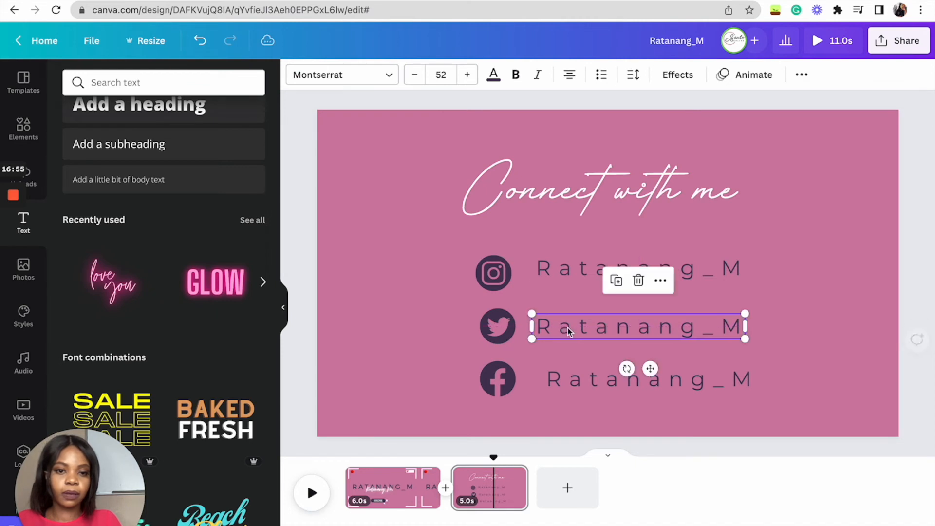
left_click(582, 383)
left_click_drag(583, 383, 577, 383)
left_click(300, 369)
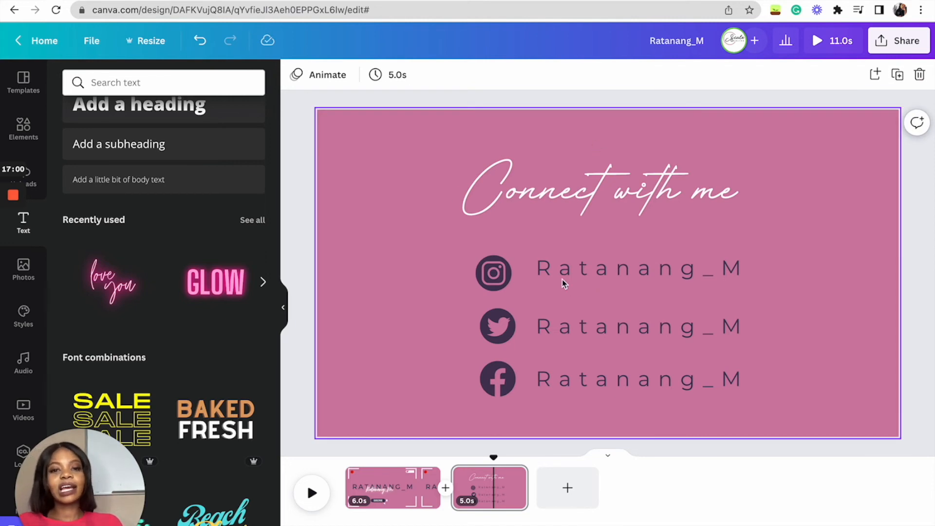
- Apply the Pop element animation to the Instagram, Twitter and Facebook icons
left_click(495, 278)
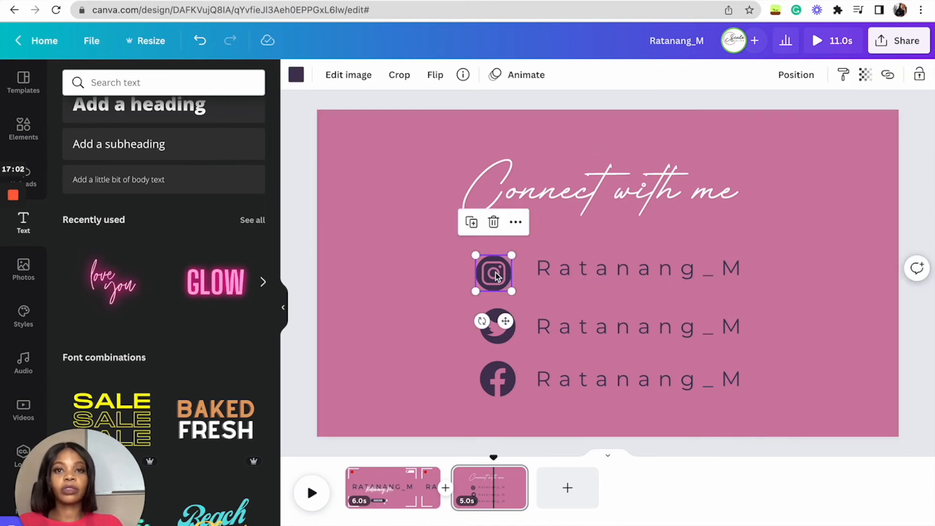
left_click(525, 74)
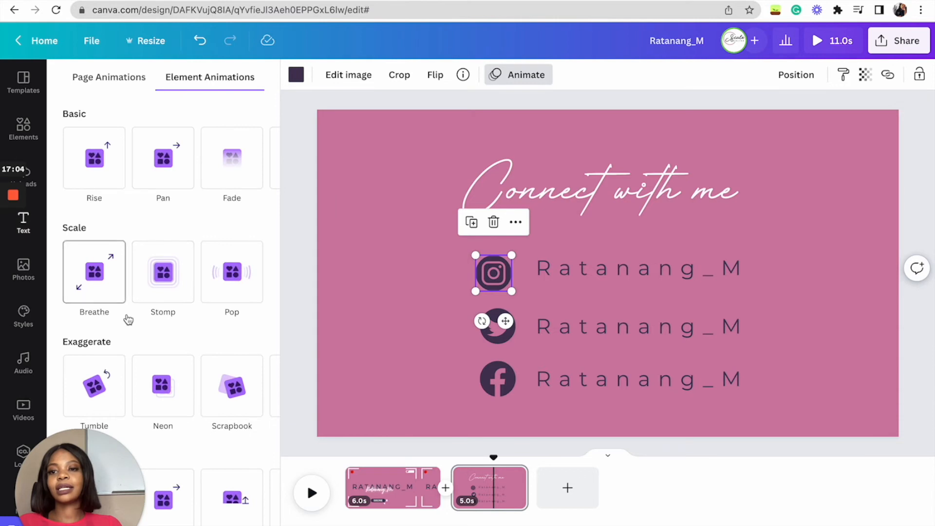
left_click(208, 290)
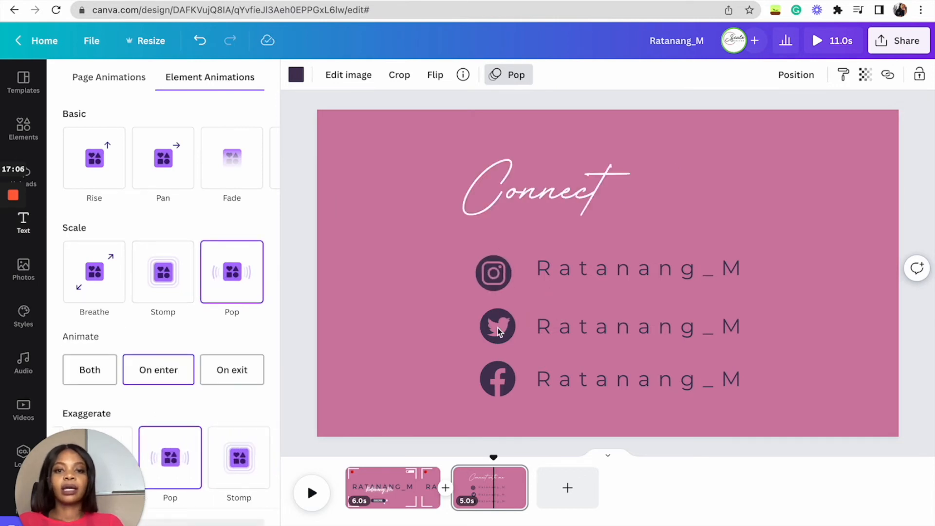
left_click(495, 328)
left_click(208, 267)
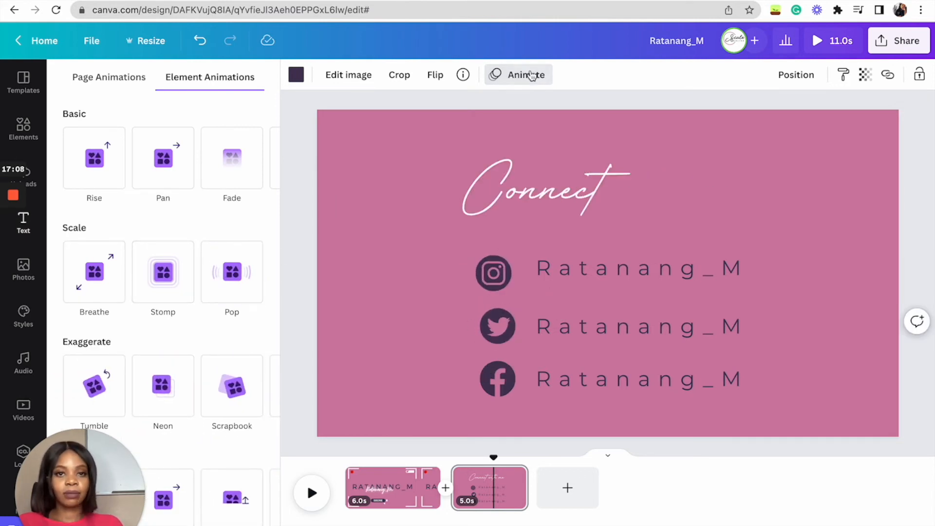
left_click(255, 299)
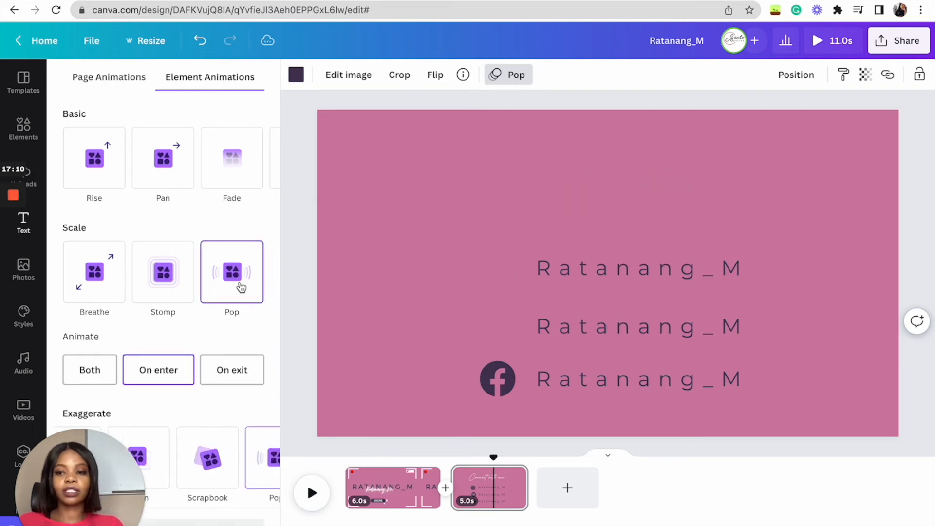
left_click(496, 379)
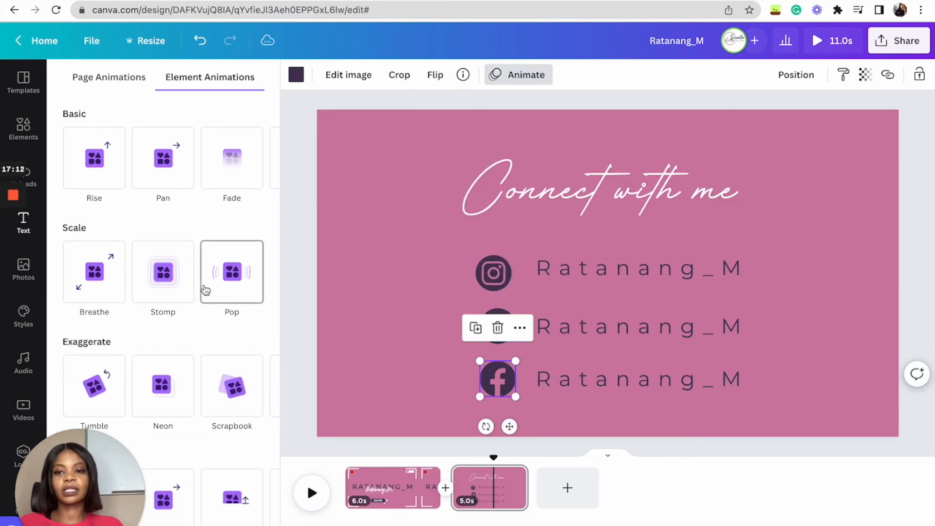
left_click(243, 288)
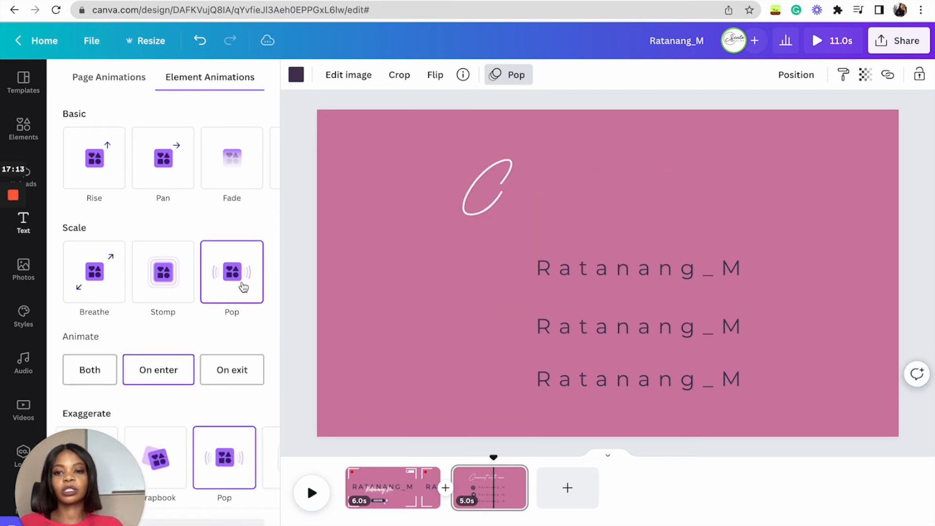
- Set the Pop animation of all three social icons to play on both enter and exit
left_click(102, 380)
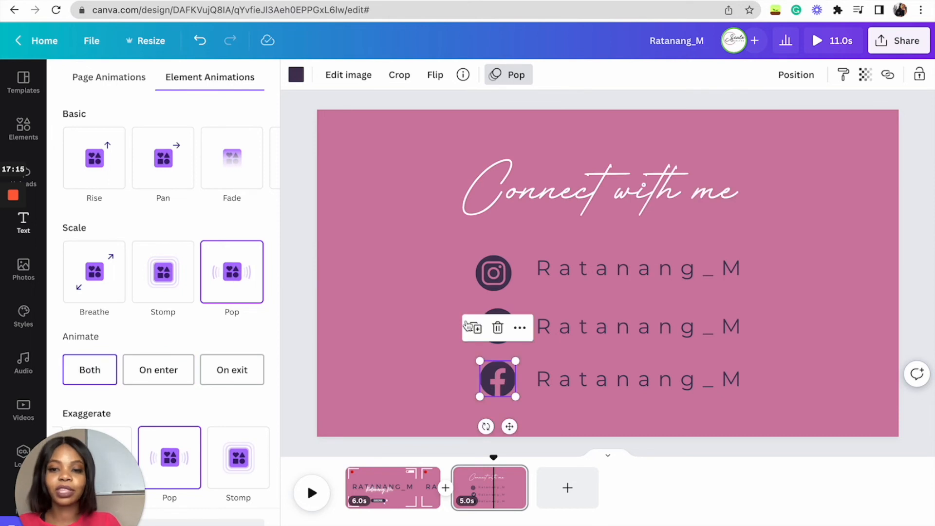
left_click(498, 275)
left_click(91, 370)
left_click(499, 338)
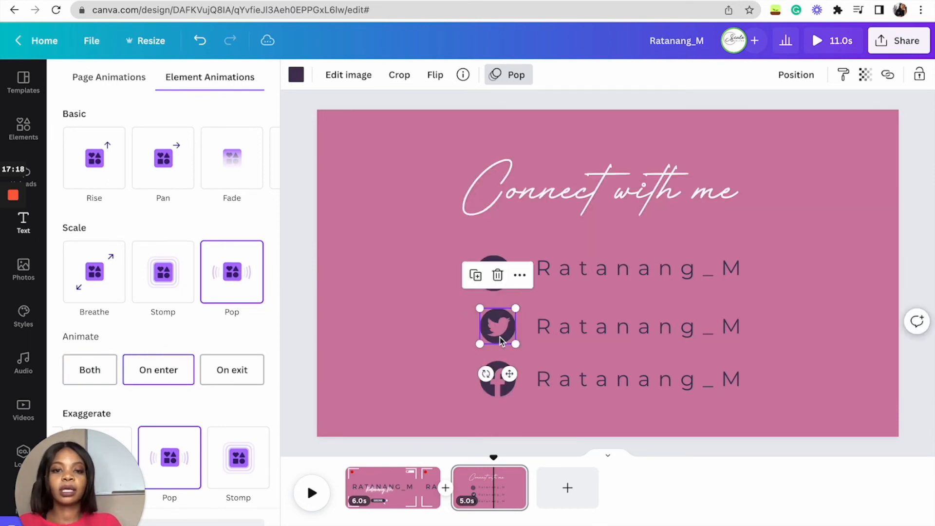
left_click(92, 372)
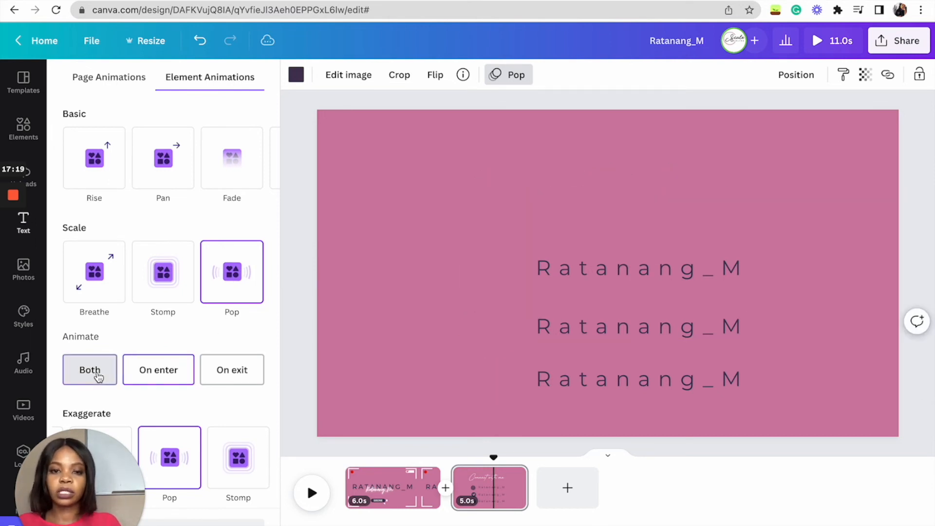
- Preview the finished reference design to check how its social handles animate, and return to the working design
left_click(578, 271)
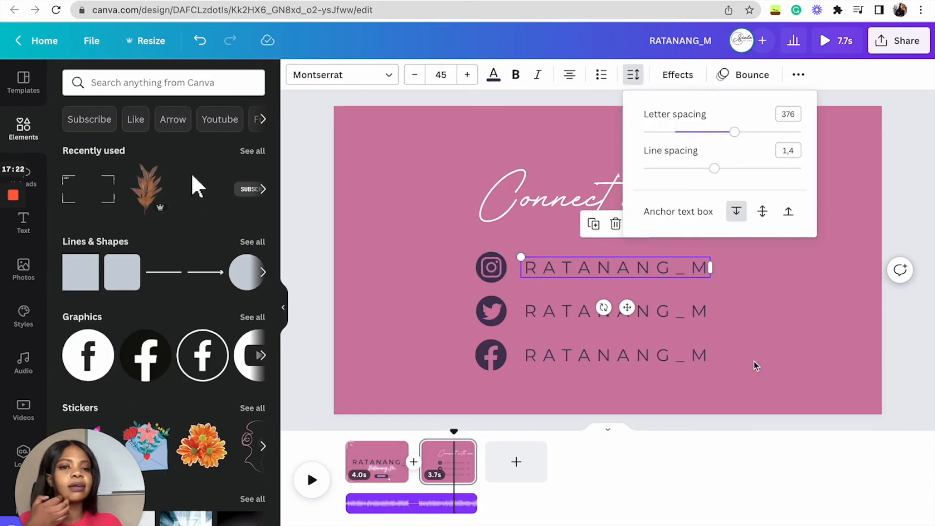
left_click(832, 45)
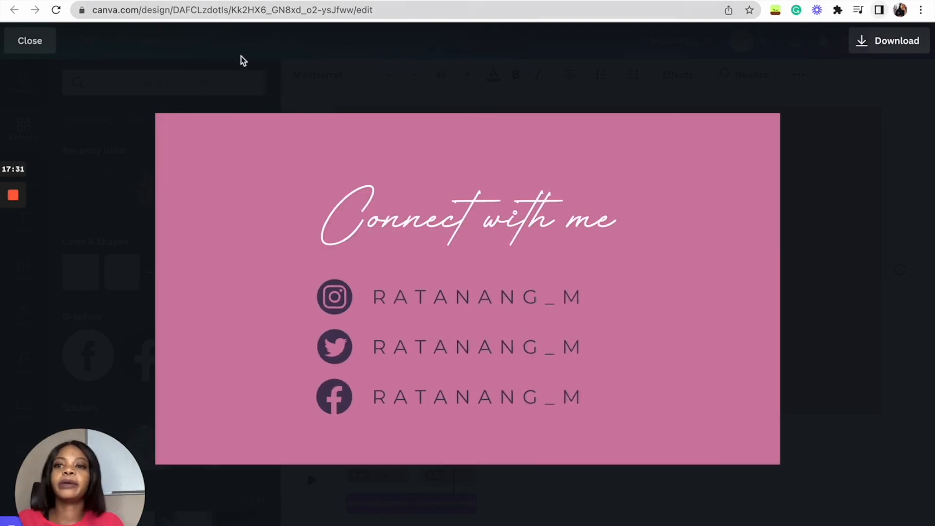
left_click(20, 45)
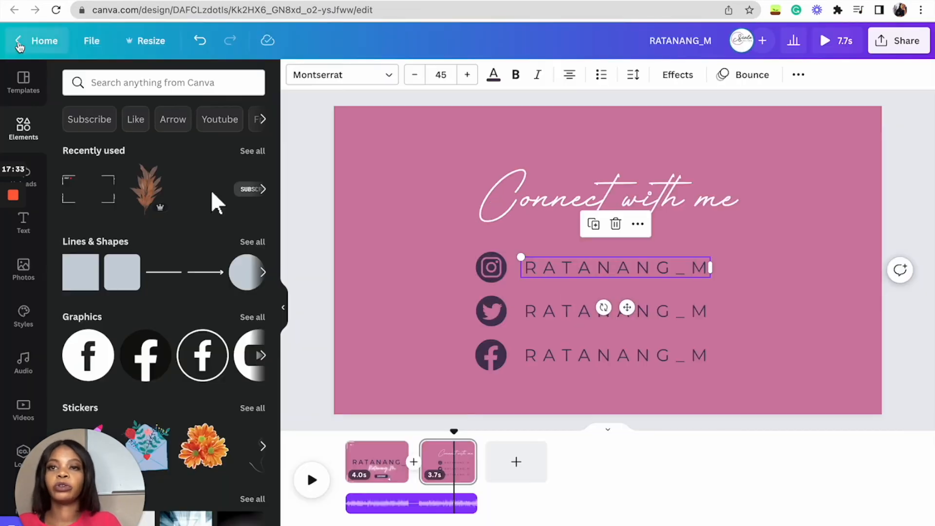
left_click(227, 2)
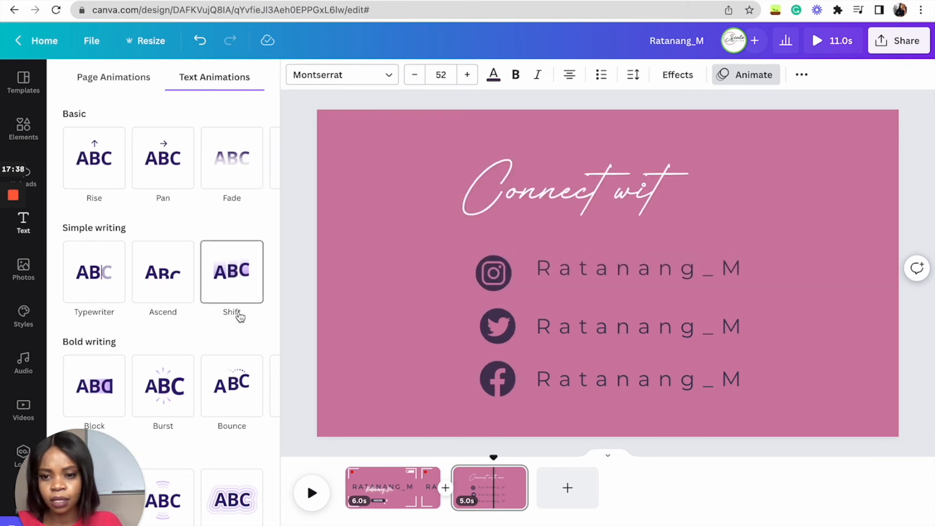
- Apply the Bounce text animation to all three social handles, playing on both enter and exit
left_click(232, 411)
left_click(89, 348)
left_click(692, 271)
left_click(699, 327)
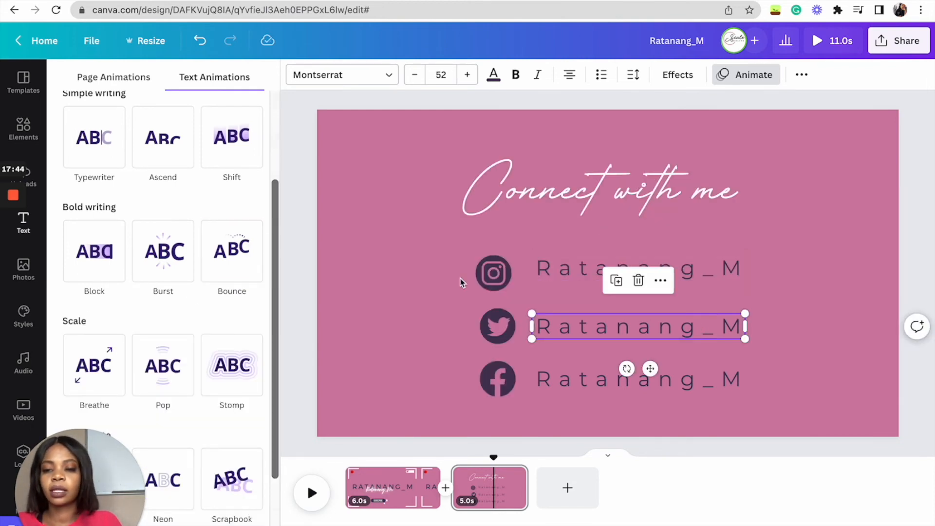
left_click(241, 271)
left_click(94, 360)
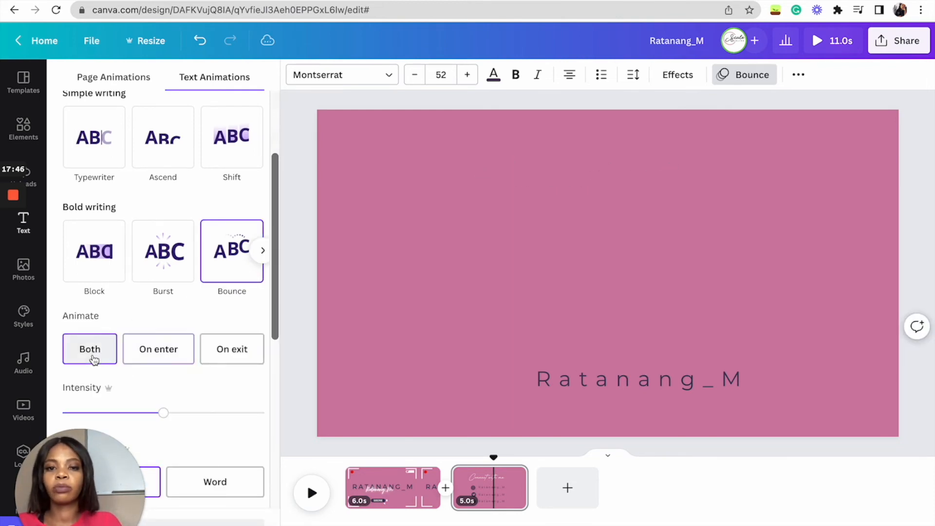
left_click(643, 384)
left_click(232, 250)
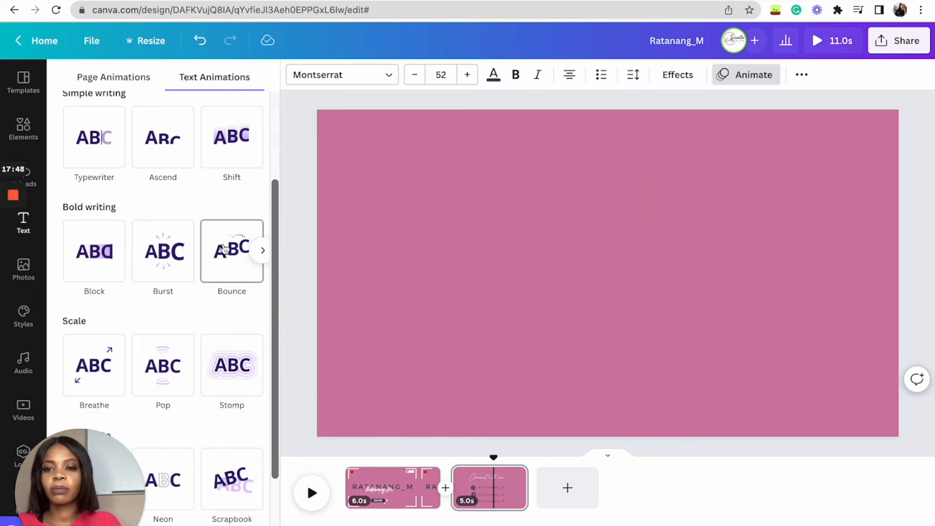
left_click(88, 349)
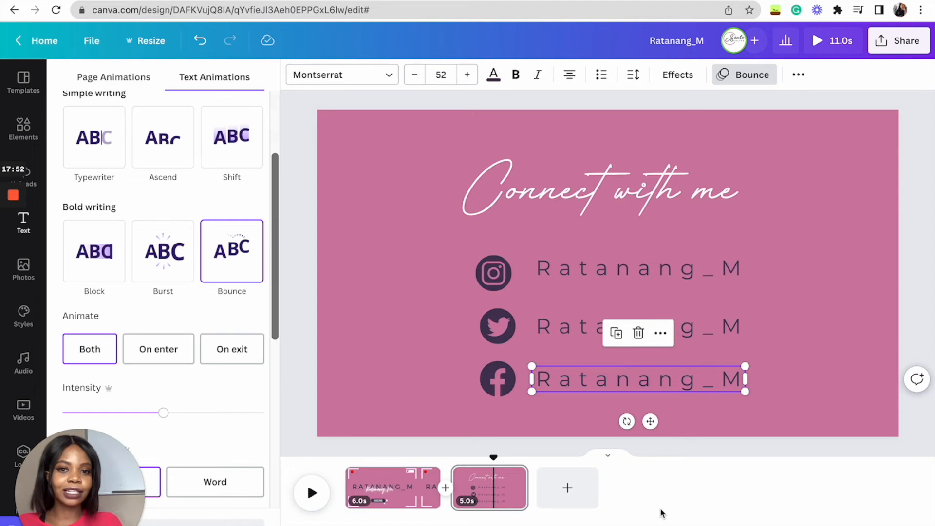
- Centre the heading, social icons and handles together on the "Connect with me" page, and move the heading slightly higher
left_click(383, 206)
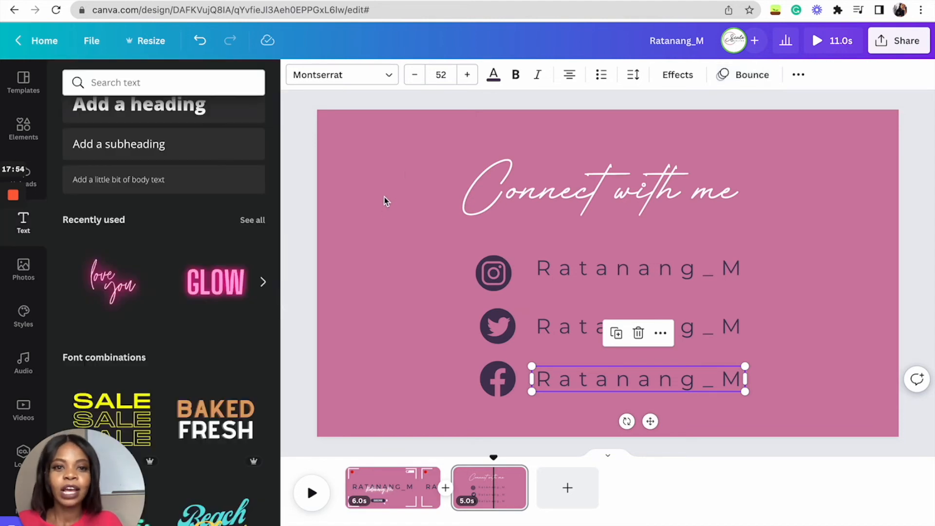
left_click_drag(418, 119, 779, 427)
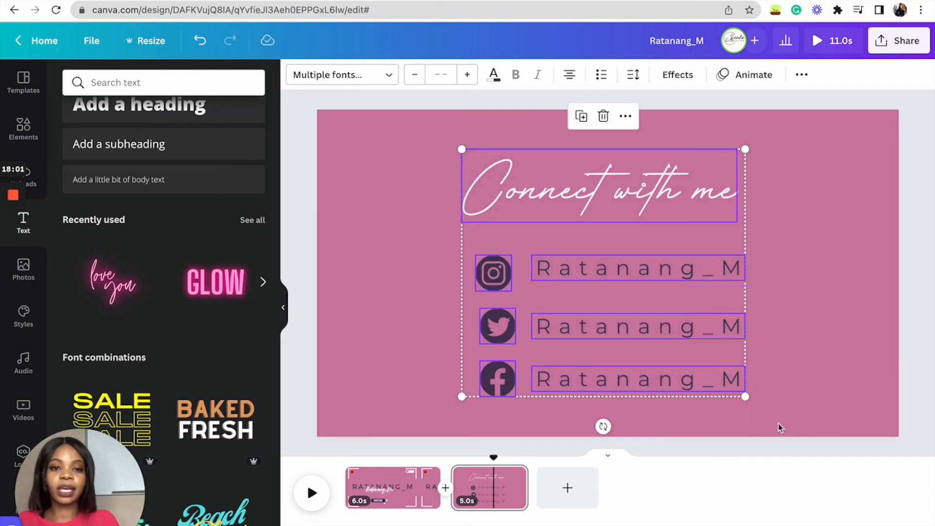
mouse_move(693, 374)
left_mouse_down()
mouse_move(643, 373)
mouse_move(706, 374)
mouse_move(697, 371)
left_mouse_up()
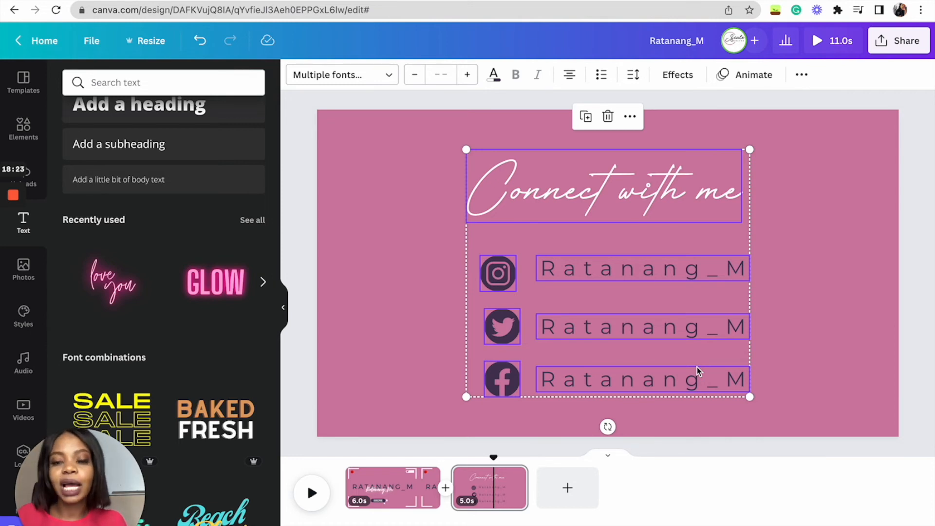
left_click(300, 380)
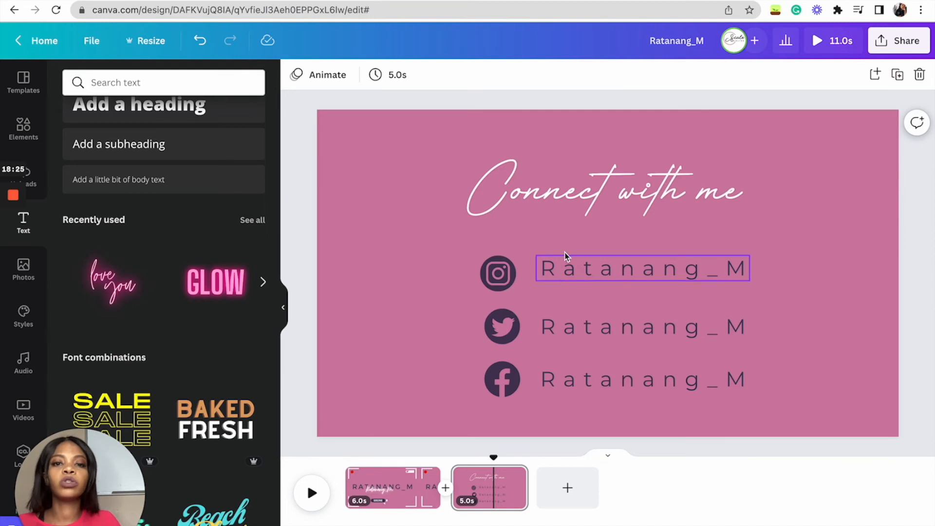
left_click_drag(593, 196, 593, 182)
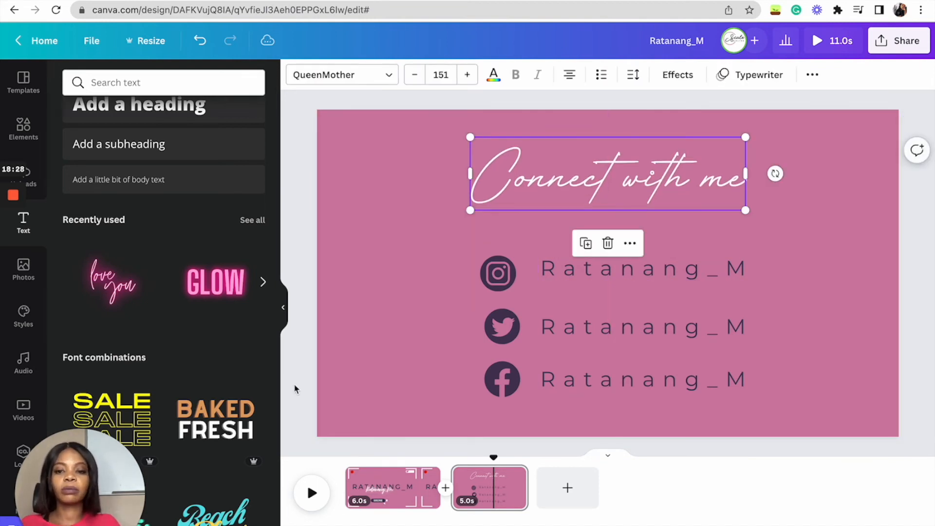
left_click(299, 417)
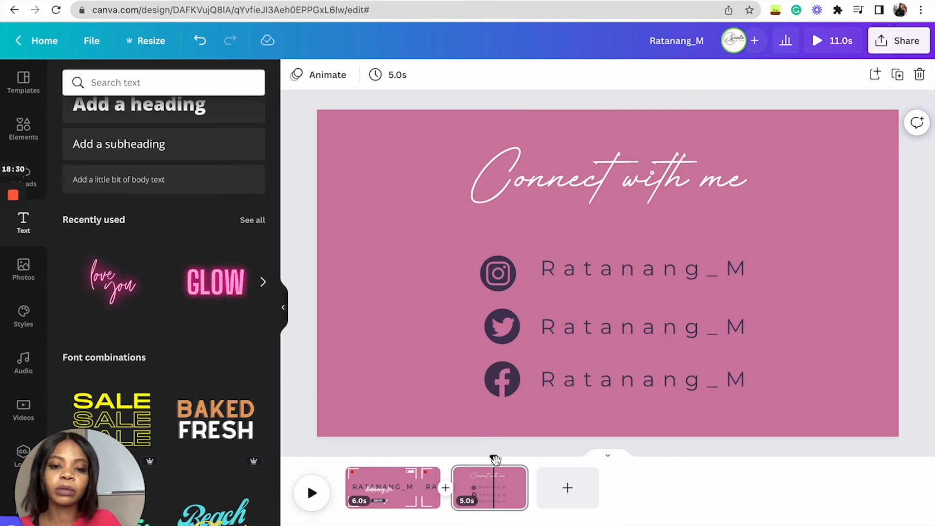
- Return to the first page and browse the audio library's music categories for a suitable background track
left_click(612, 380)
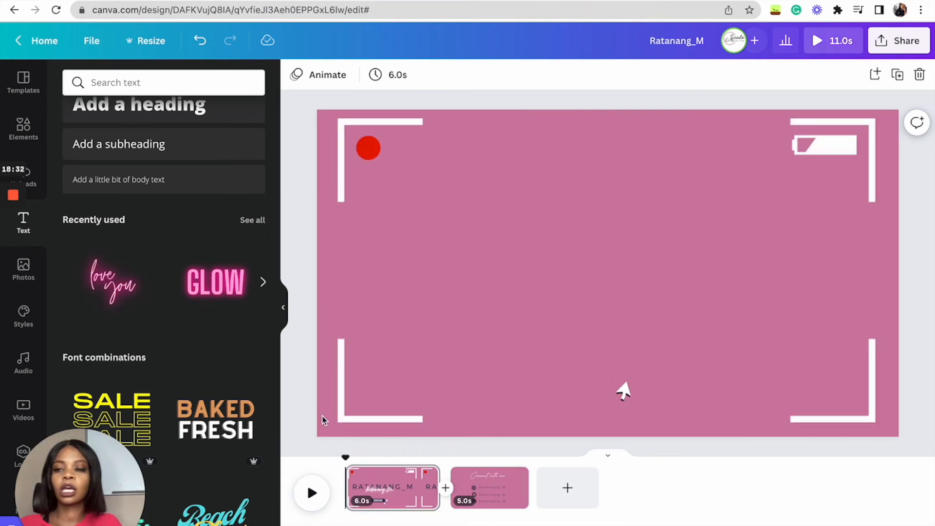
left_click(613, 380)
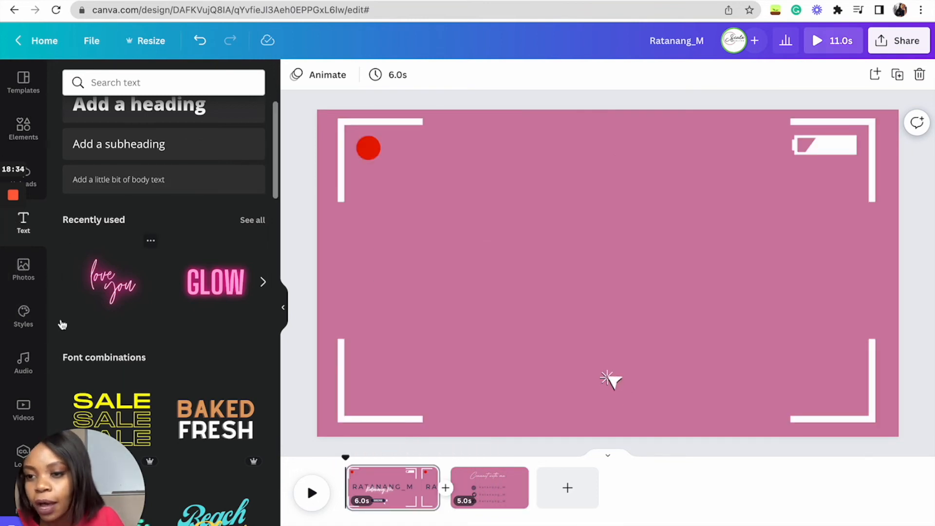
left_click(23, 362)
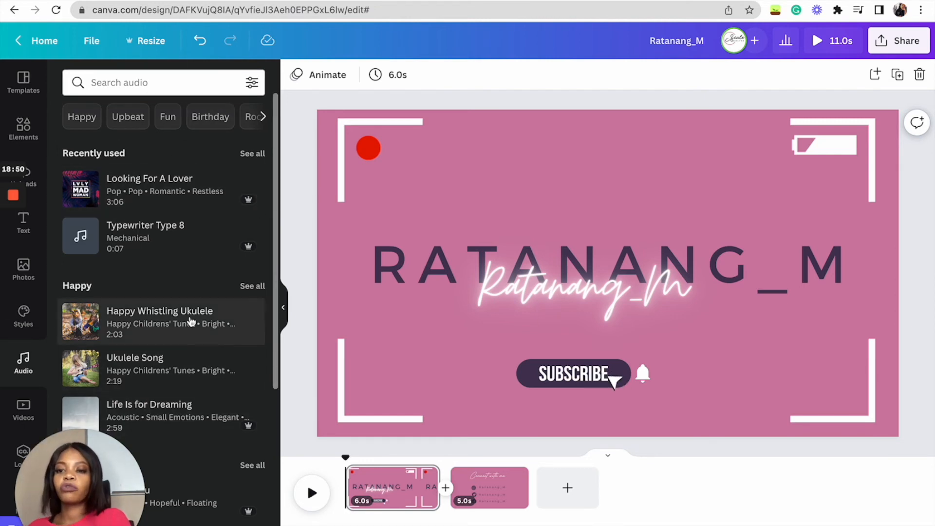
scroll(196, 340, "down", 4)
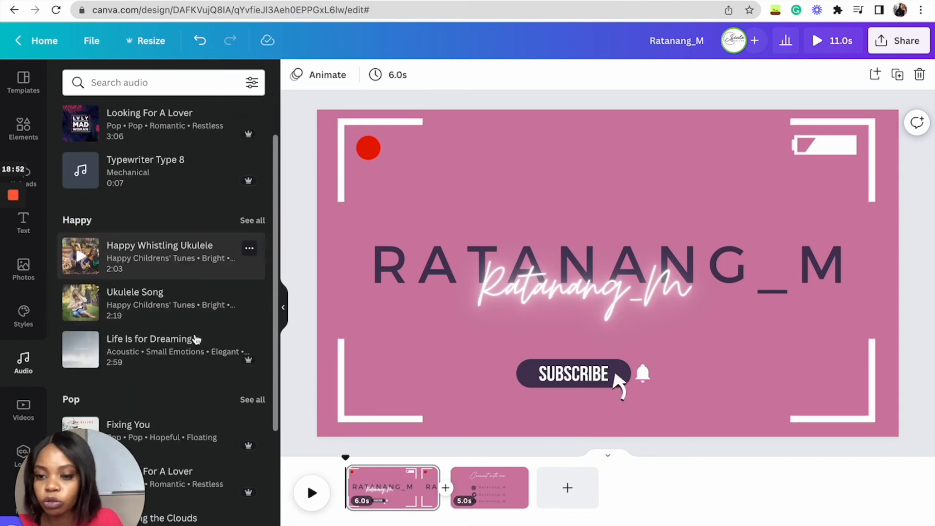
mouse_move(248, 350)
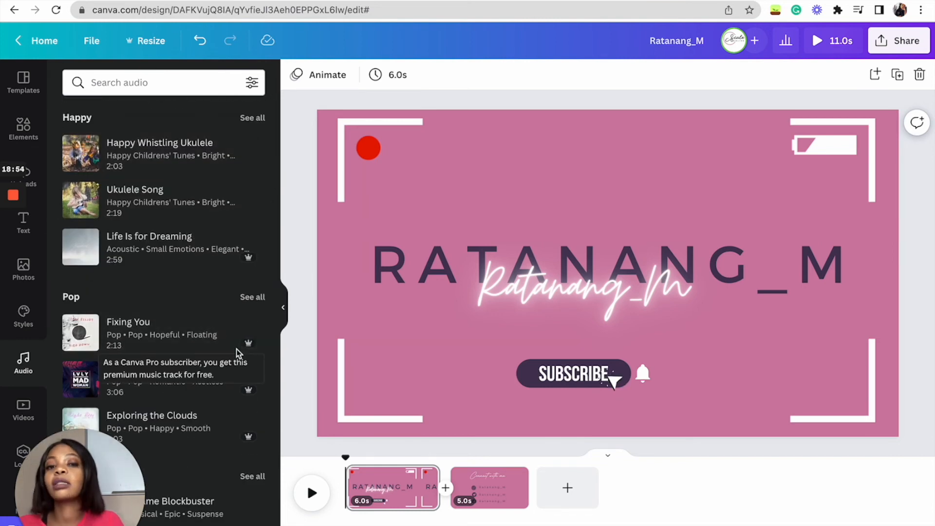
scroll(229, 317, "up", 4)
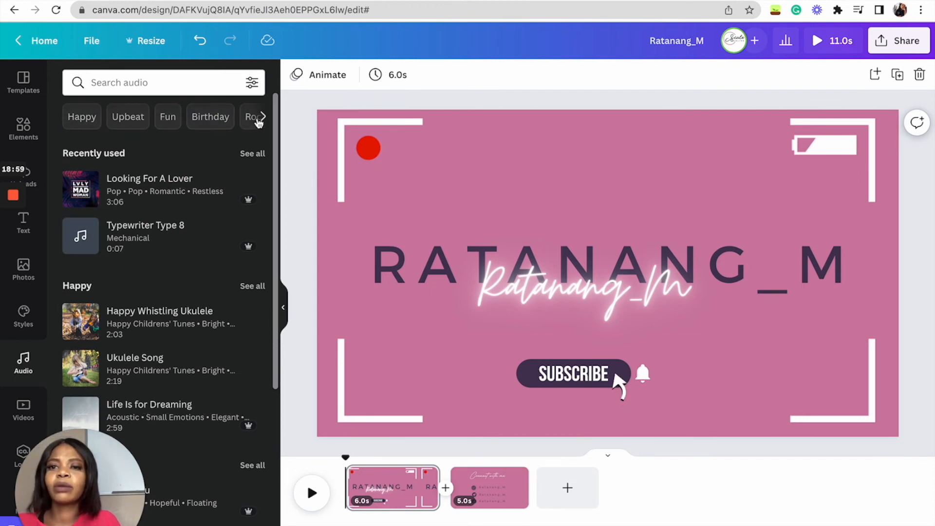
left_click(263, 117)
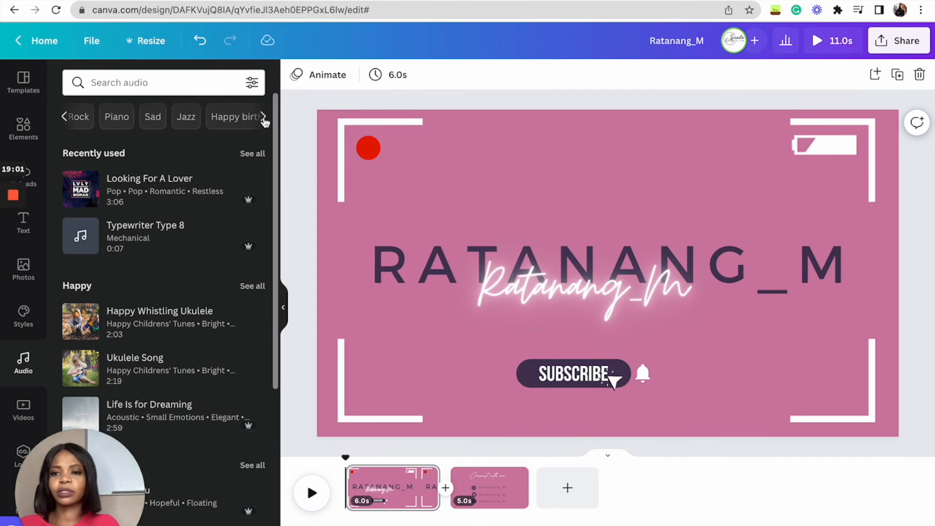
scroll(235, 361, "down", 10)
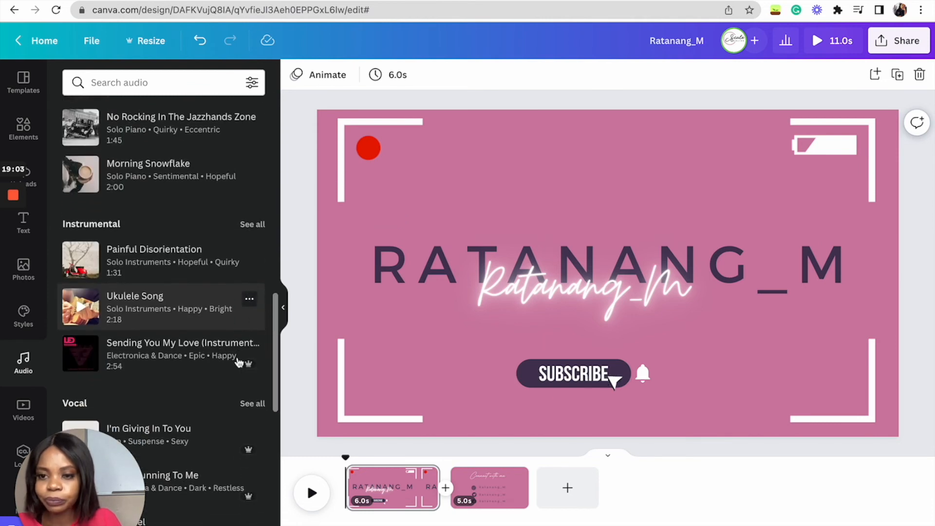
scroll(153, 180, "up", 3)
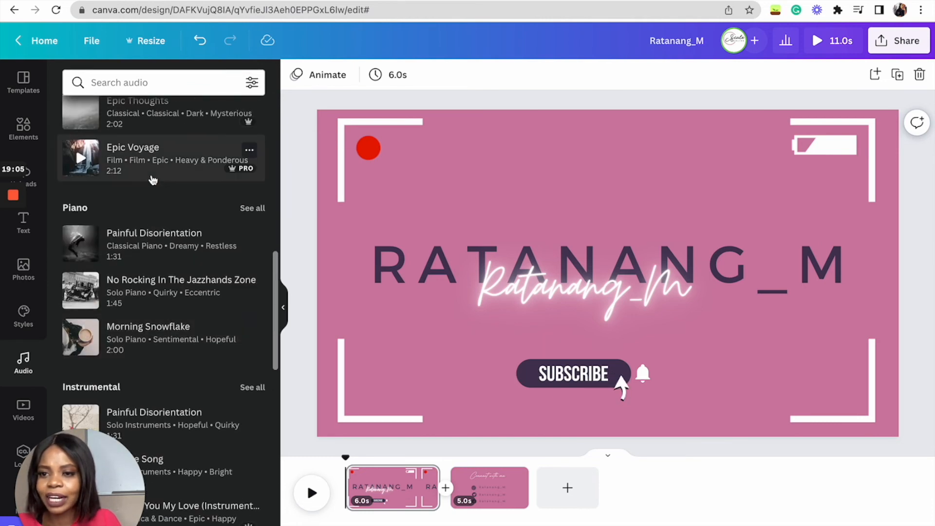
scroll(153, 180, "up", 3)
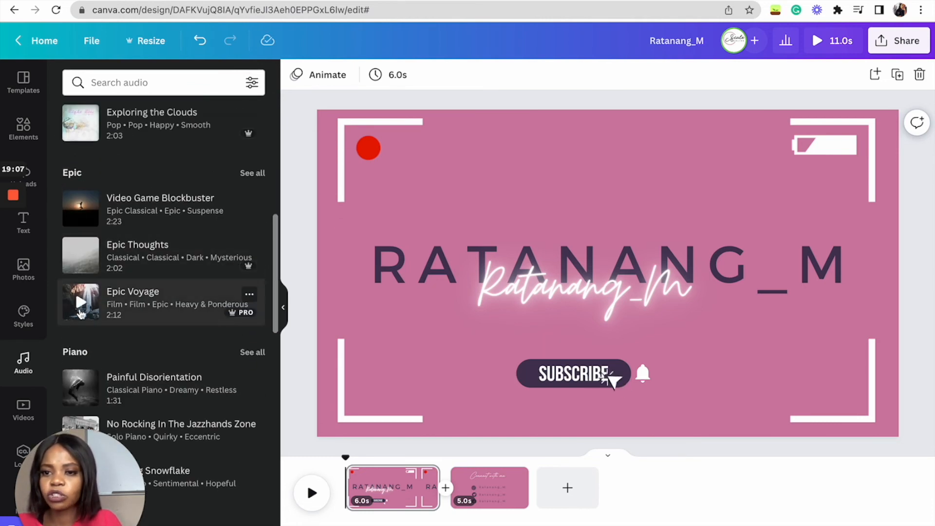
scroll(98, 307, "down", 5)
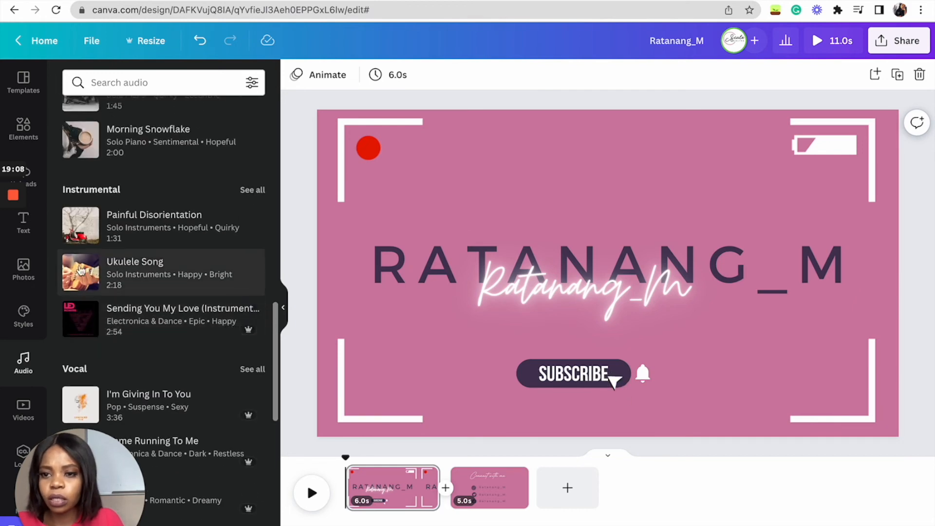
- Listen to samples of the instrumental tracks Ukulele Song and Sending You My Love and the vocal track Carousel
left_click(81, 274)
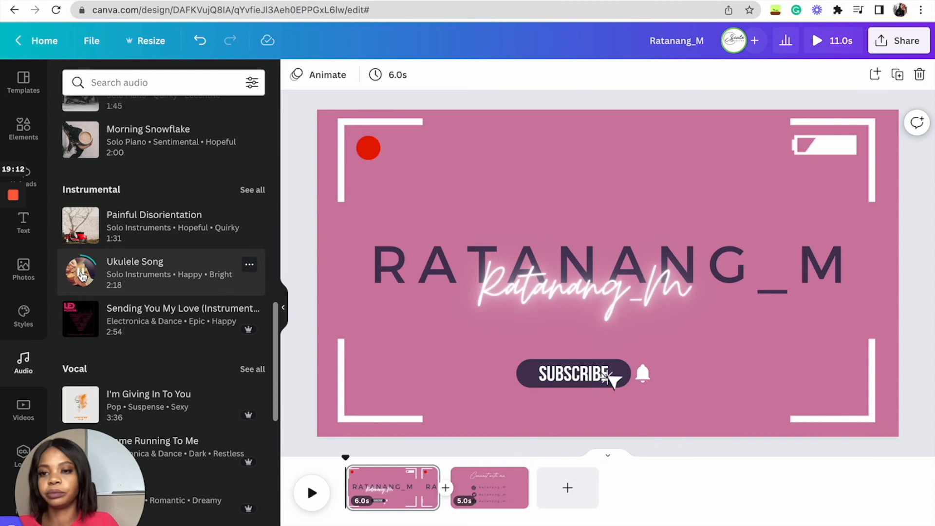
left_click(80, 274)
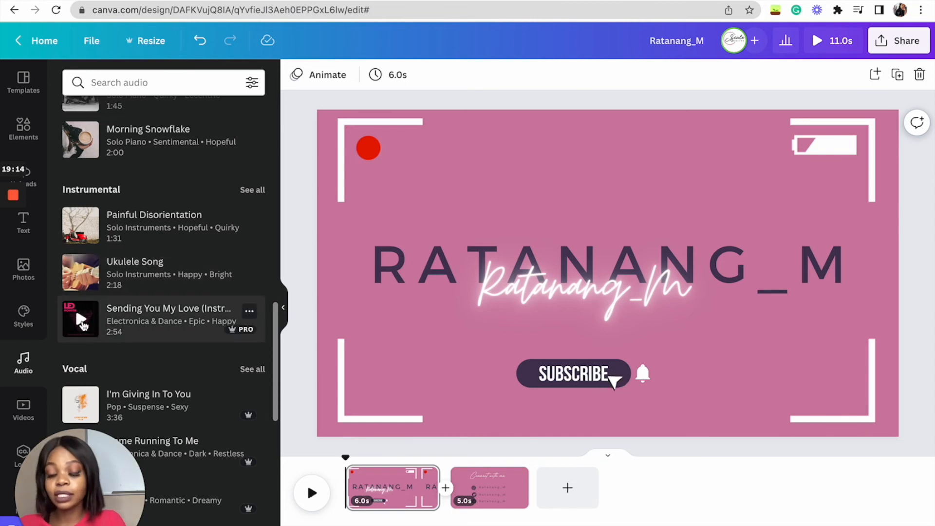
left_click(81, 320)
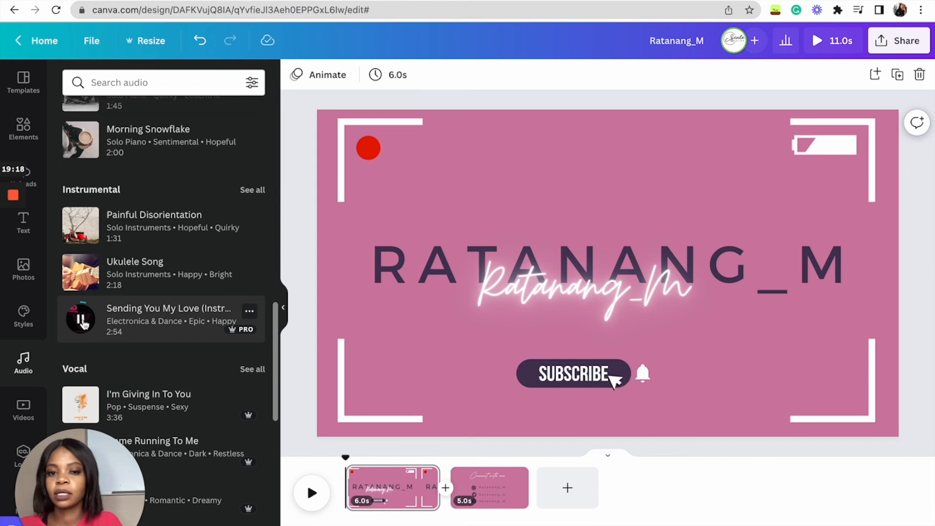
left_click(81, 320)
scroll(136, 370, "down", 4)
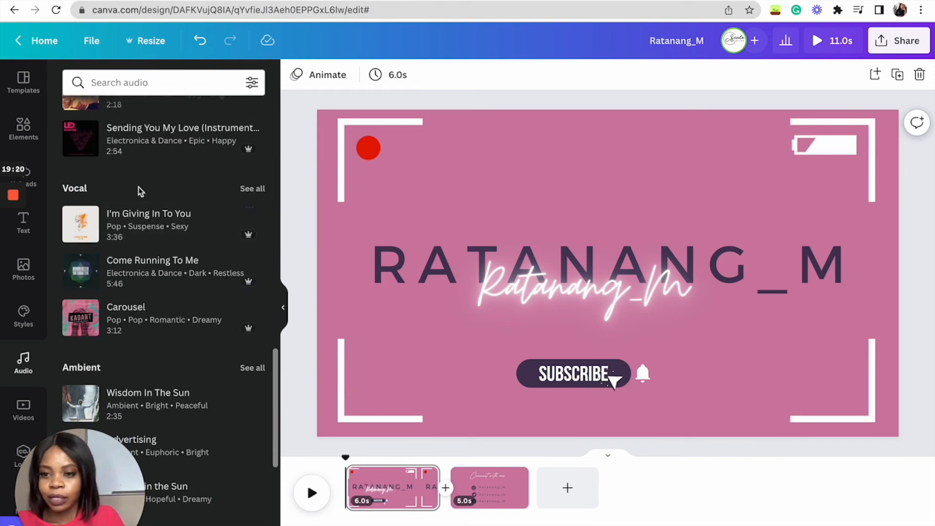
left_click(83, 318)
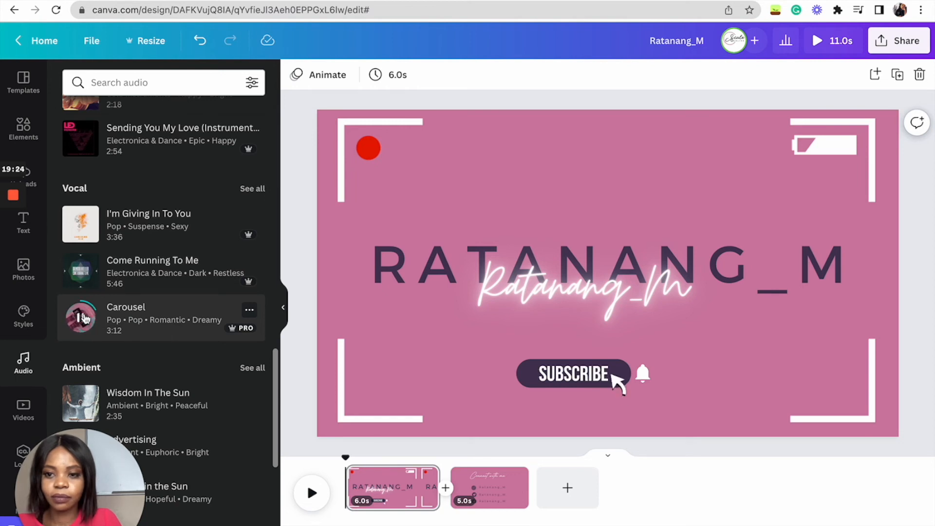
left_click(83, 318)
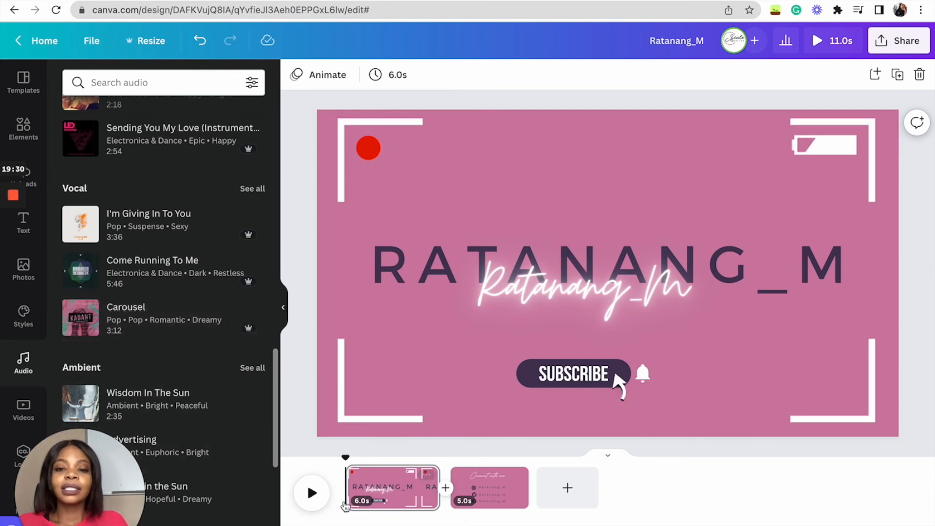
- Add the Carousel track from the start of the video, and preview the whole video with its music
mouse_move(349, 486)
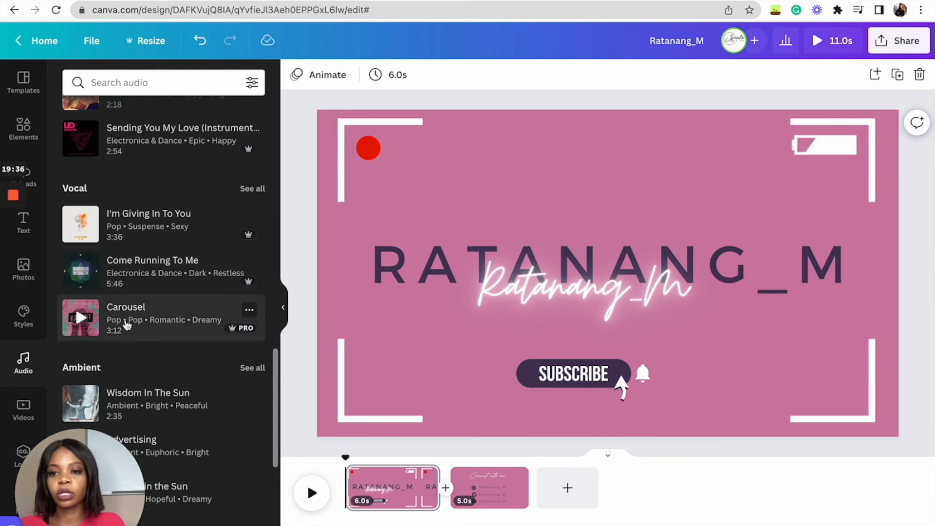
left_click(117, 325)
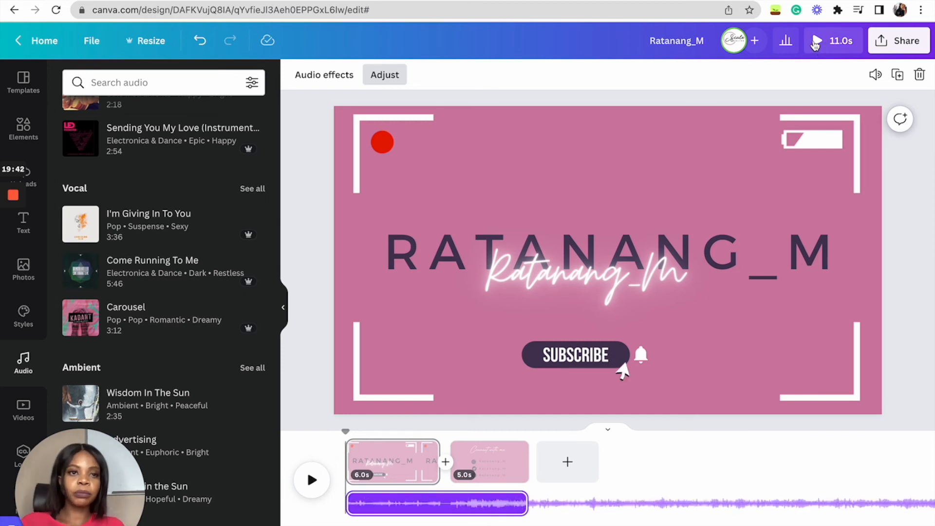
left_click(816, 42)
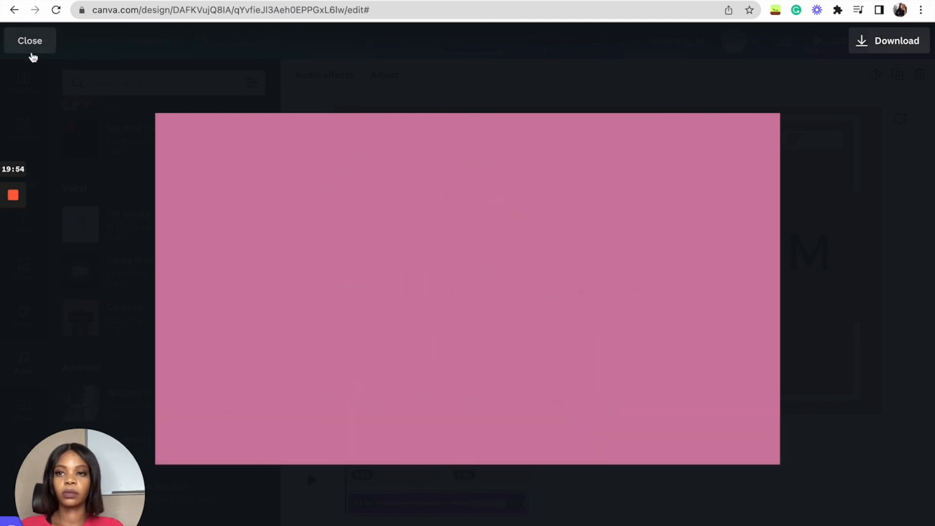
left_click(30, 48)
- Trim the first page's duration to 3.7 s and the "Connect with me" page's duration to 3.0 s
mouse_move(430, 455)
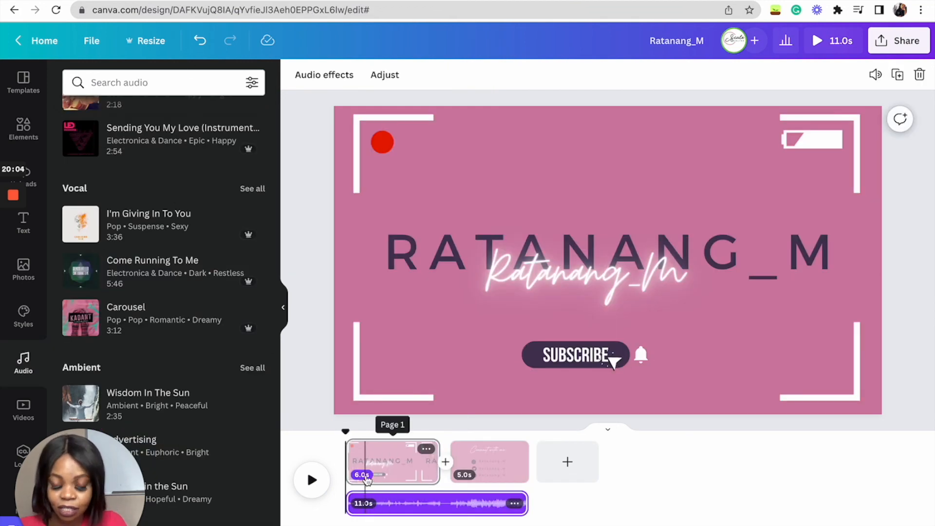
left_click(437, 449)
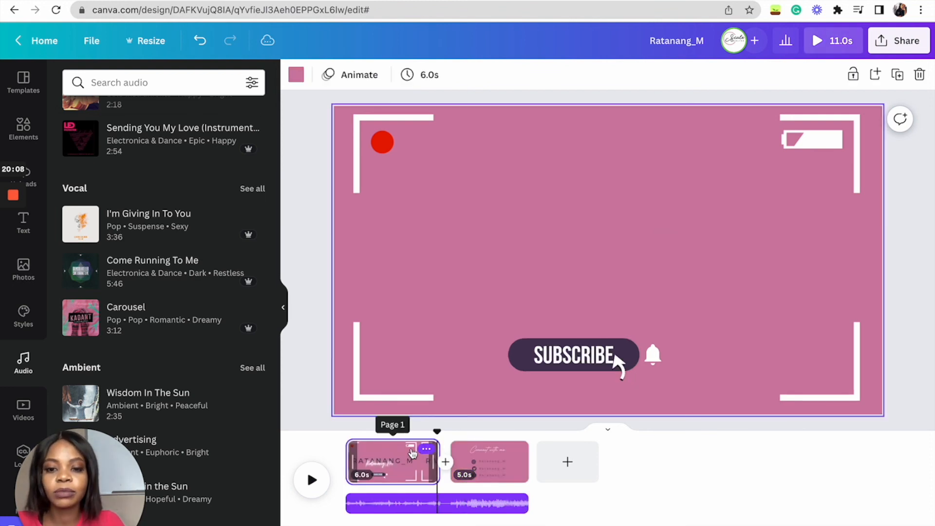
left_click_drag(438, 444, 404, 447)
left_click_drag(492, 449, 463, 449)
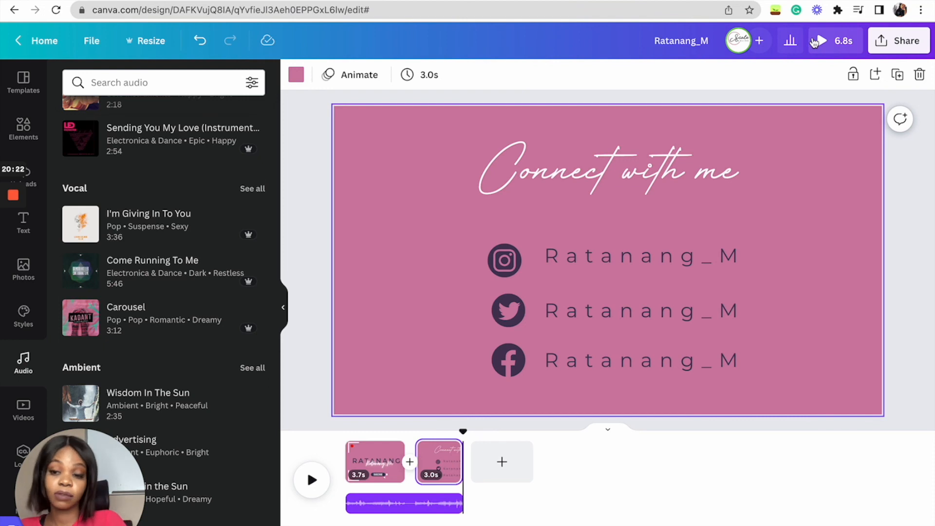
- Preview the shortened video with its music, return to the editor and deselect the page
left_click(813, 41)
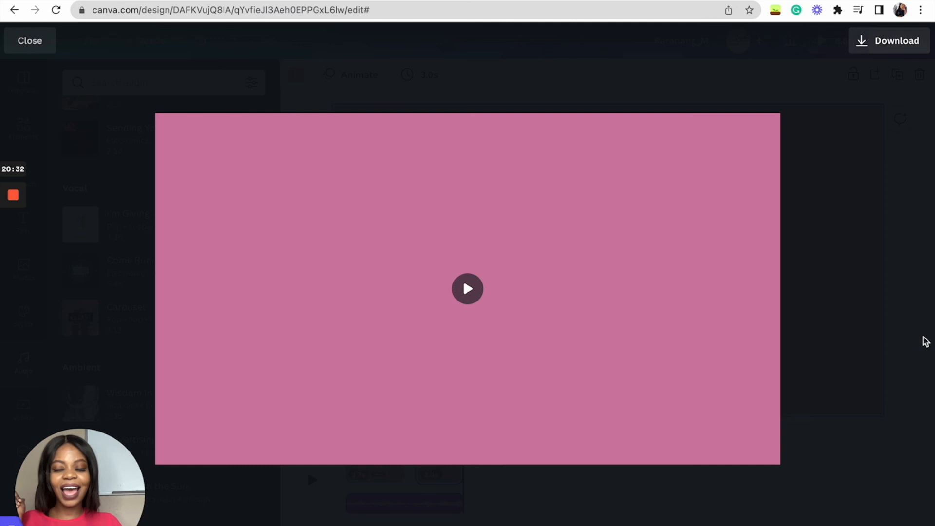
left_click(30, 41)
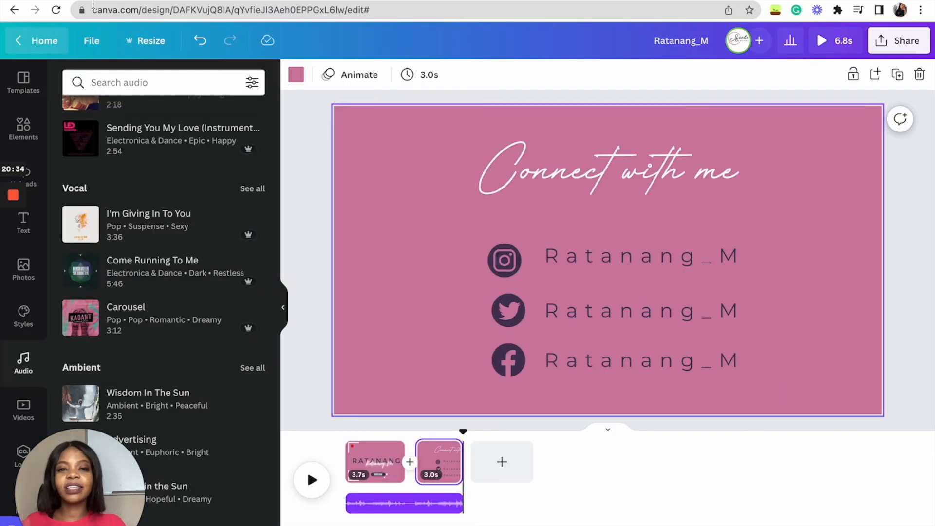
left_click(311, 175)
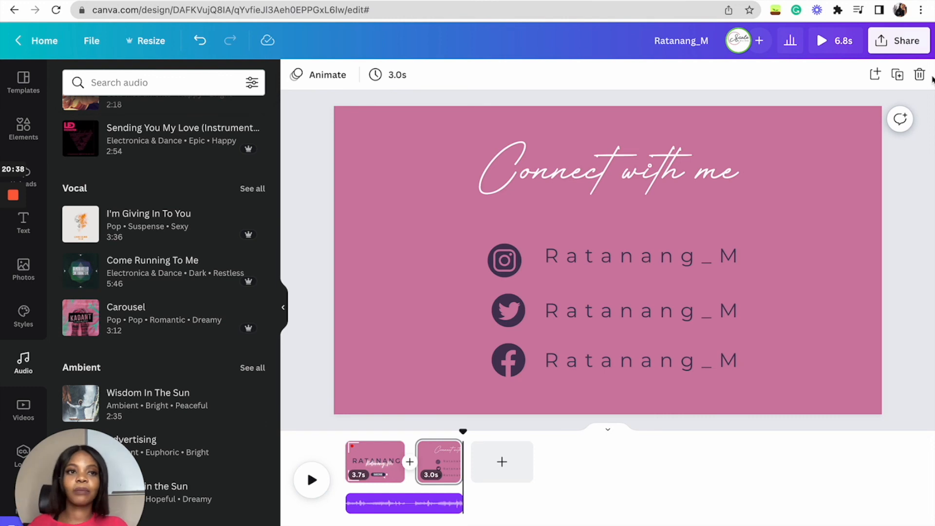
- Download all pages of the design as an MP4 video
left_click(887, 44)
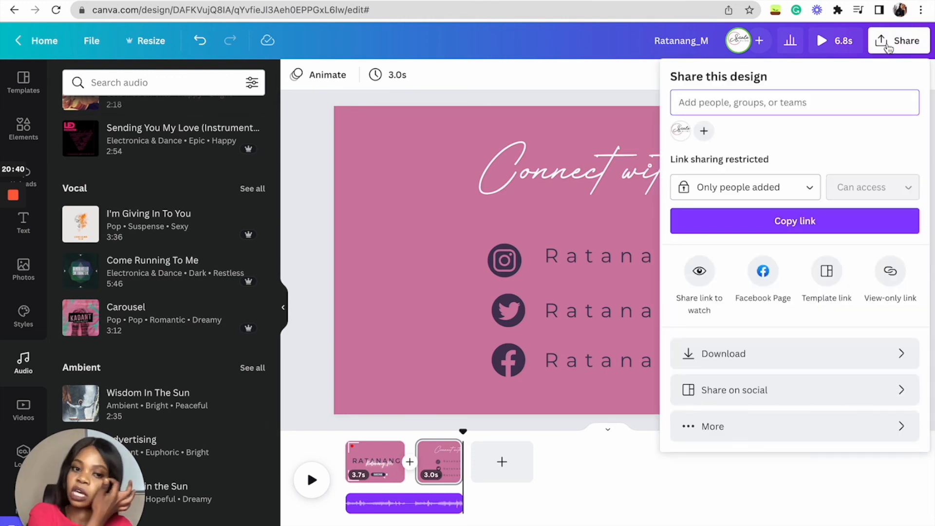
left_click(805, 351)
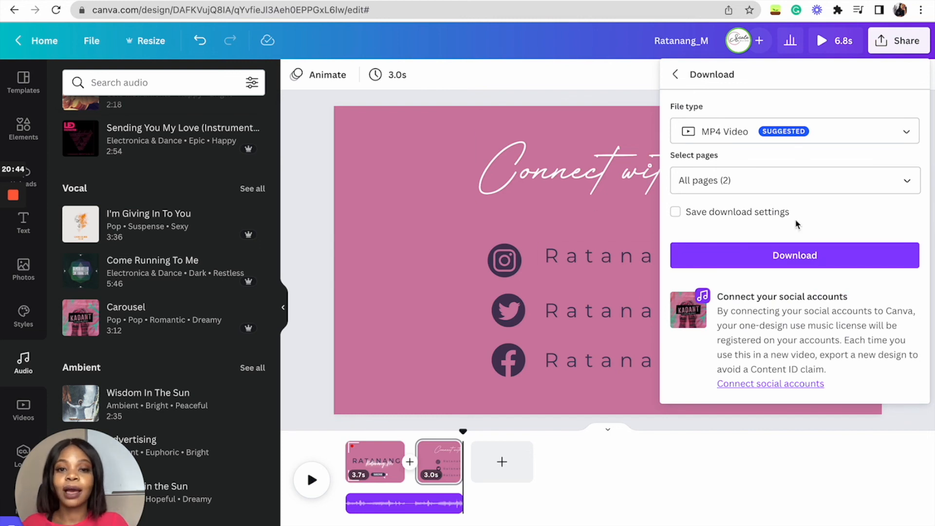
left_click(812, 261)
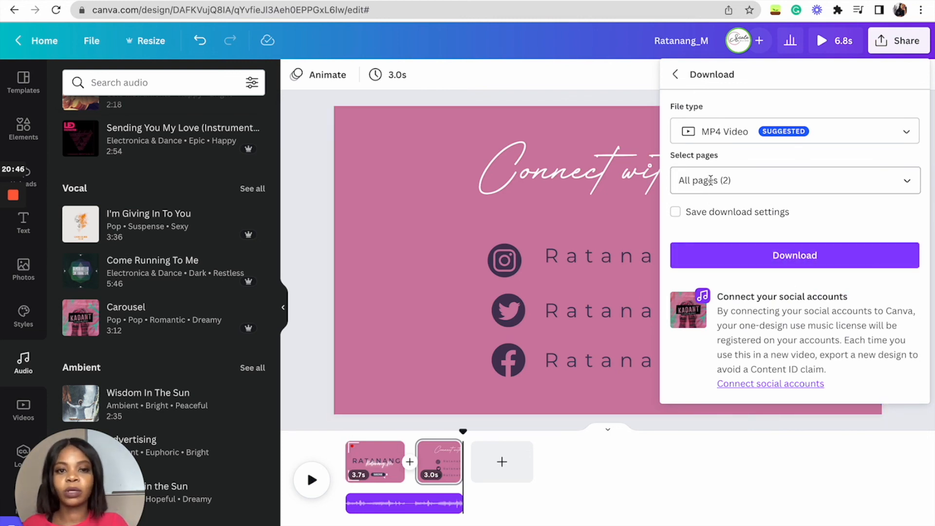